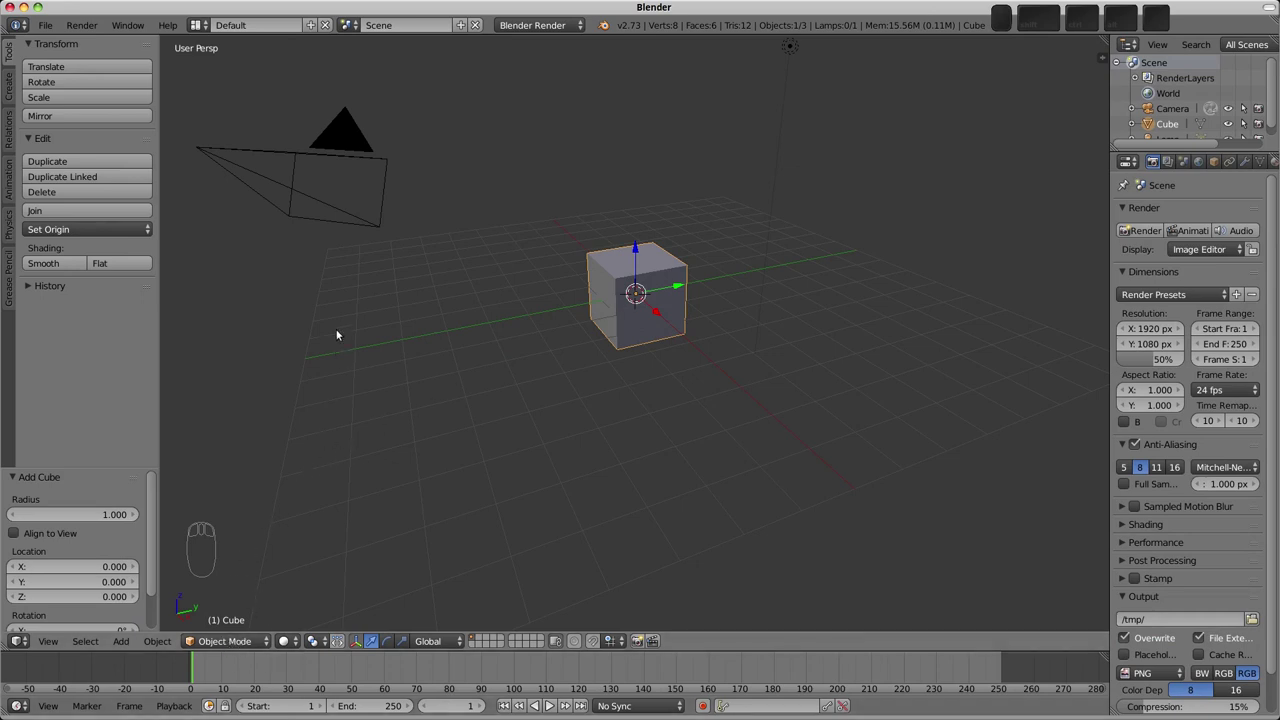
Step: Select the cube rather than the camera, put it in Edit Mode, and zoom in close
right_click(340, 210)
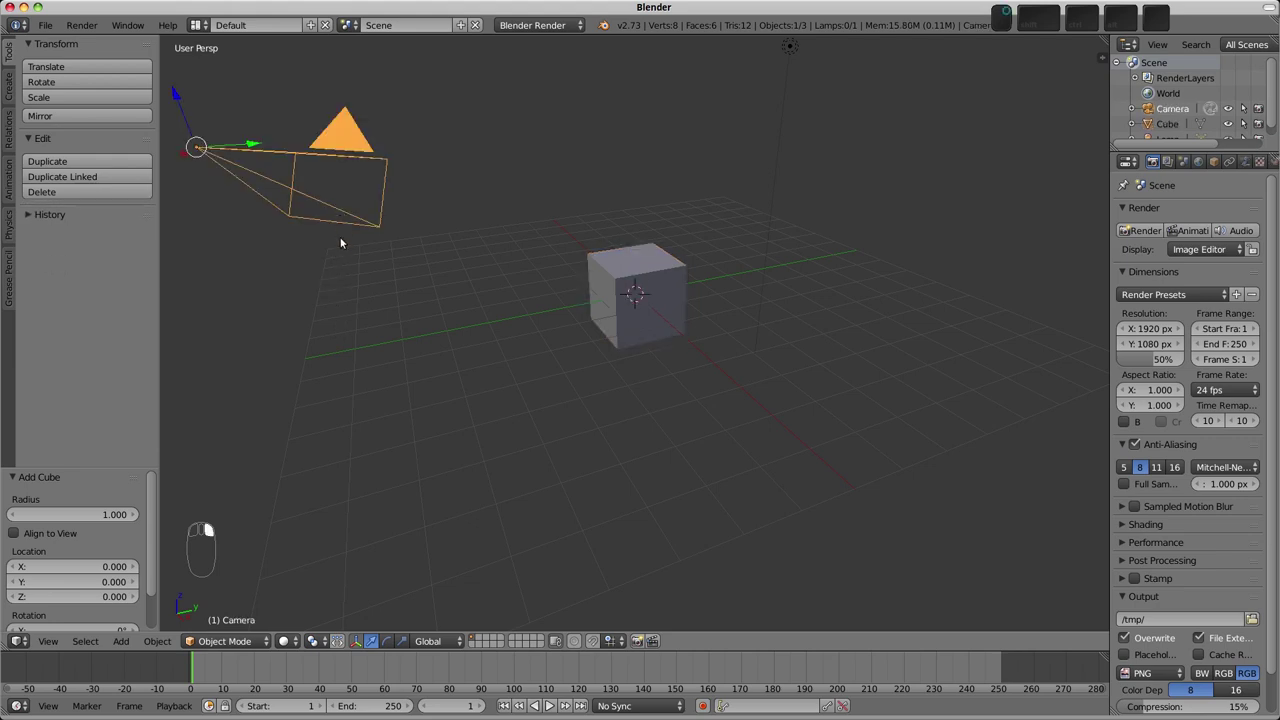
click(248, 641)
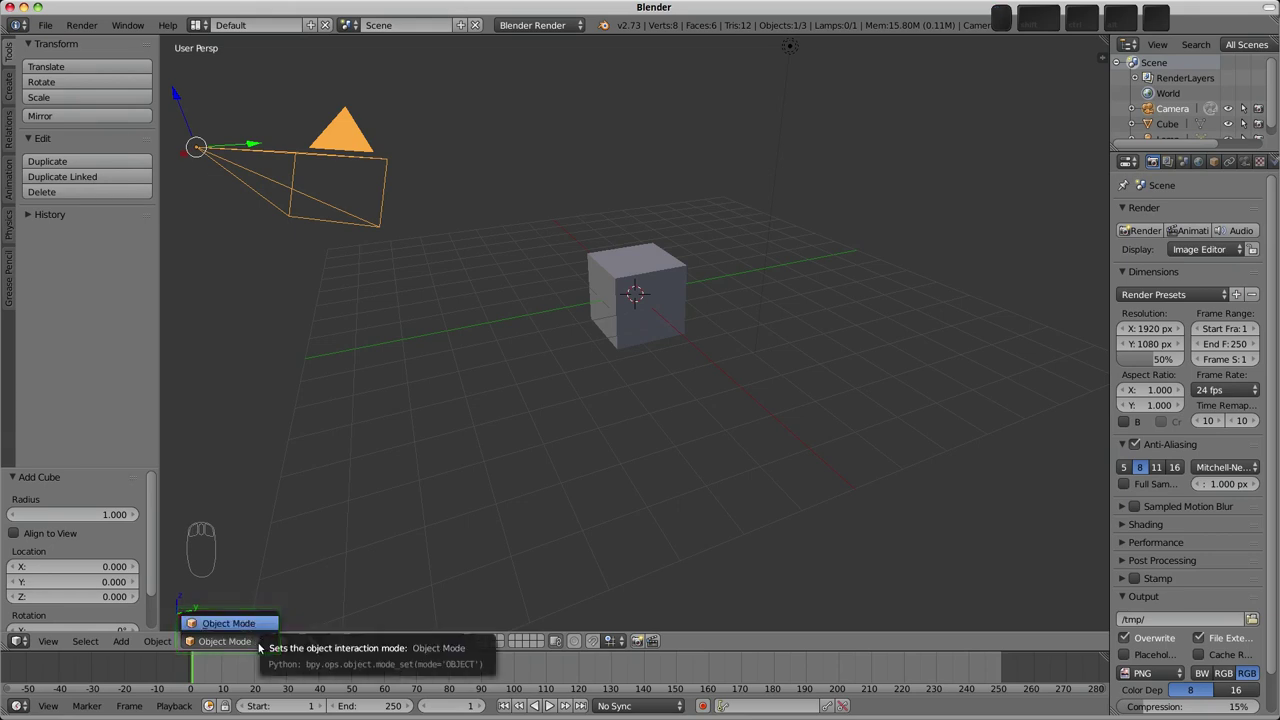
right_click(613, 305)
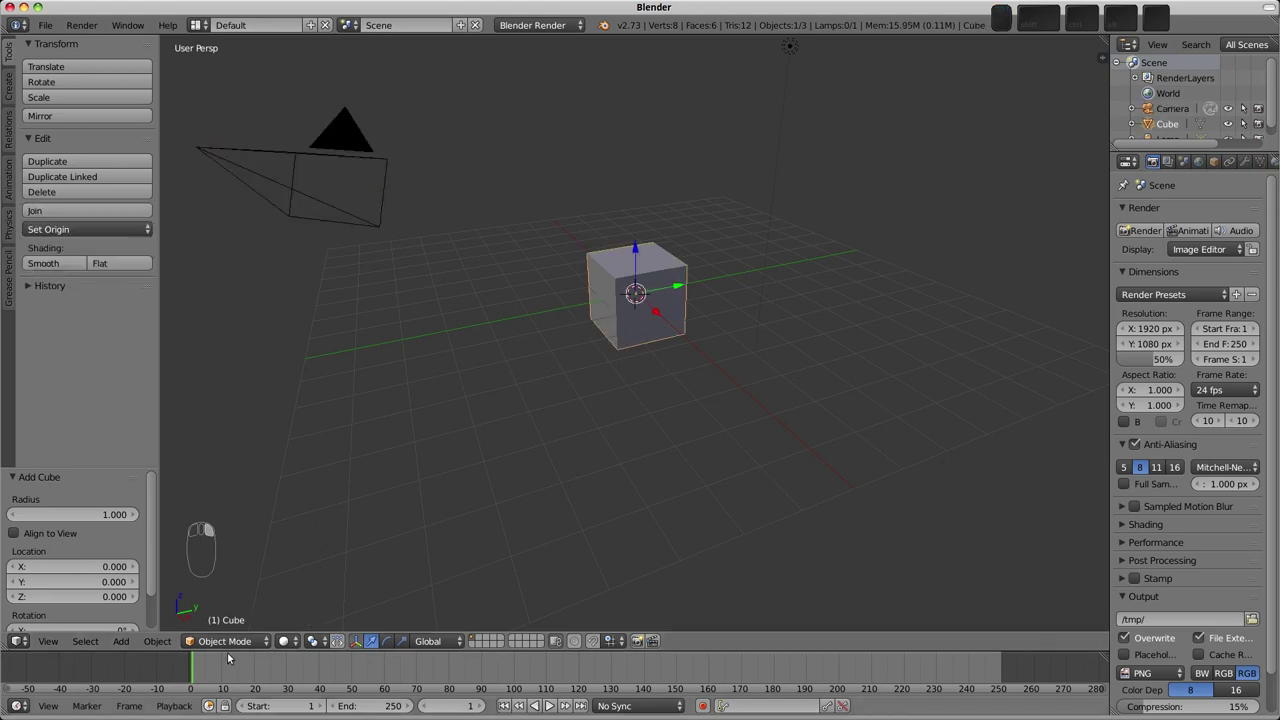
click(266, 640)
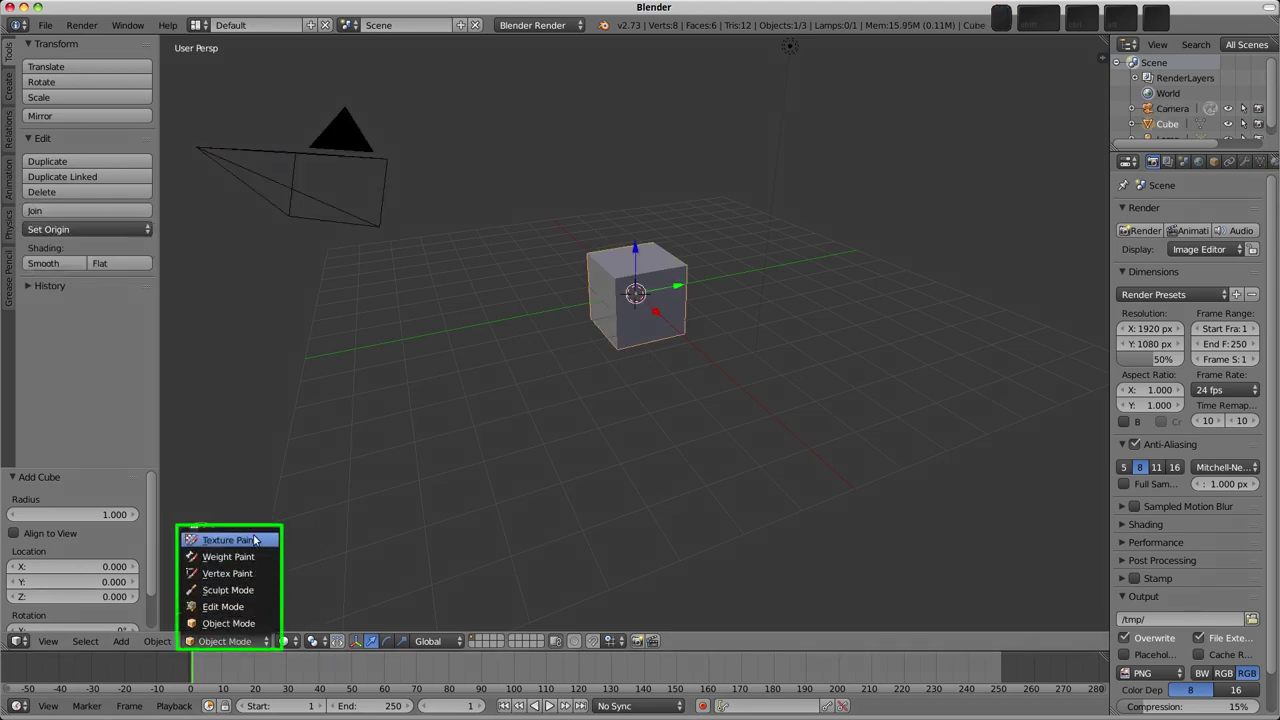
click(255, 606)
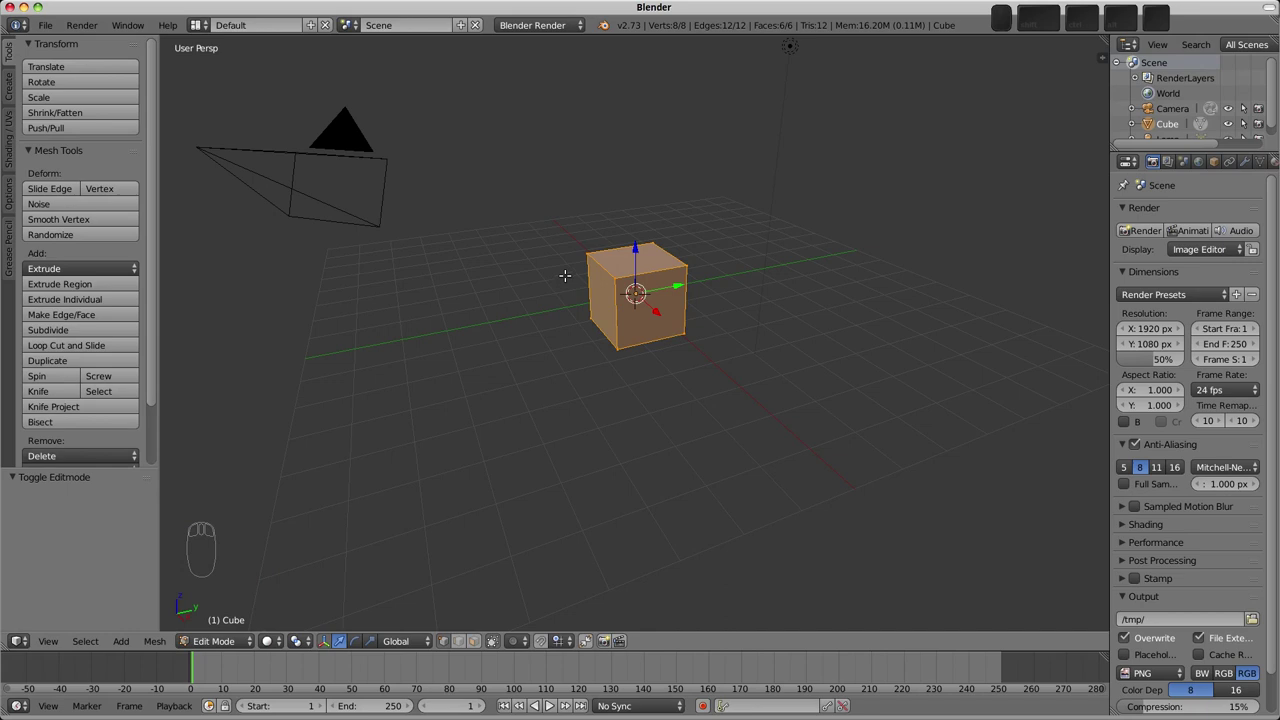
key(Tab)
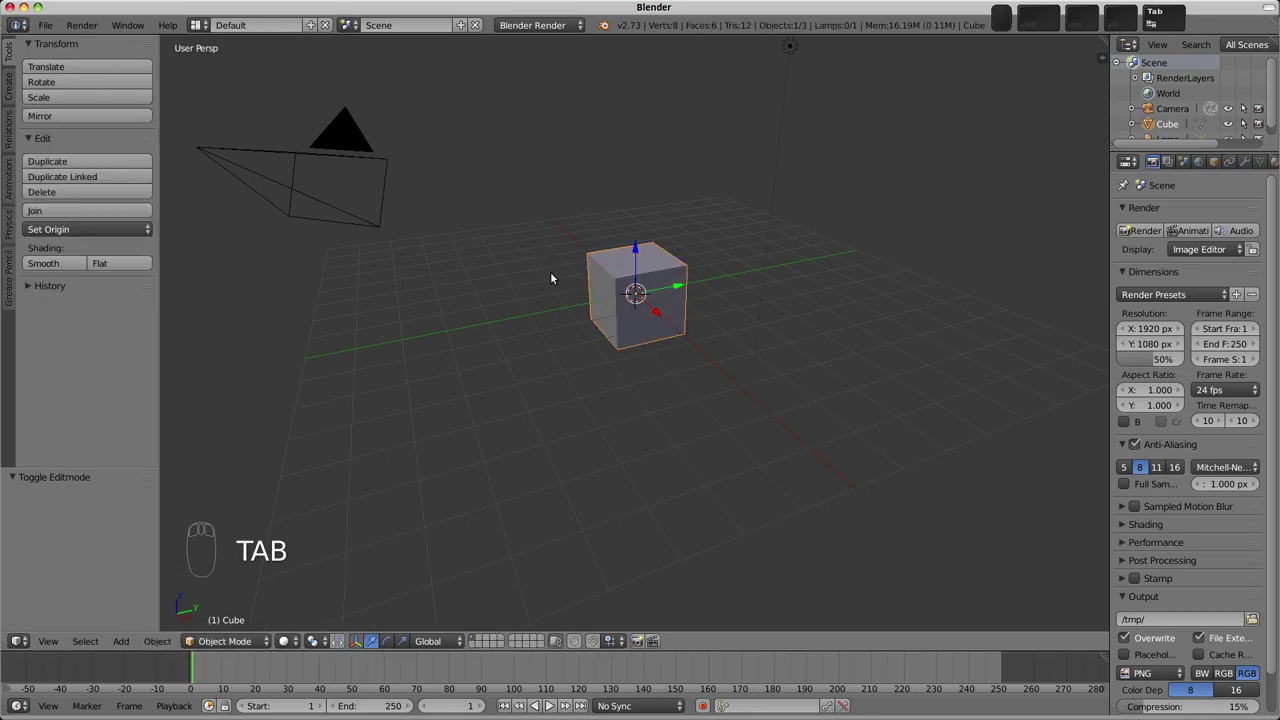
key(Tab)
key(Tab)
key(Tab)
scroll(634, 277, up, 3)
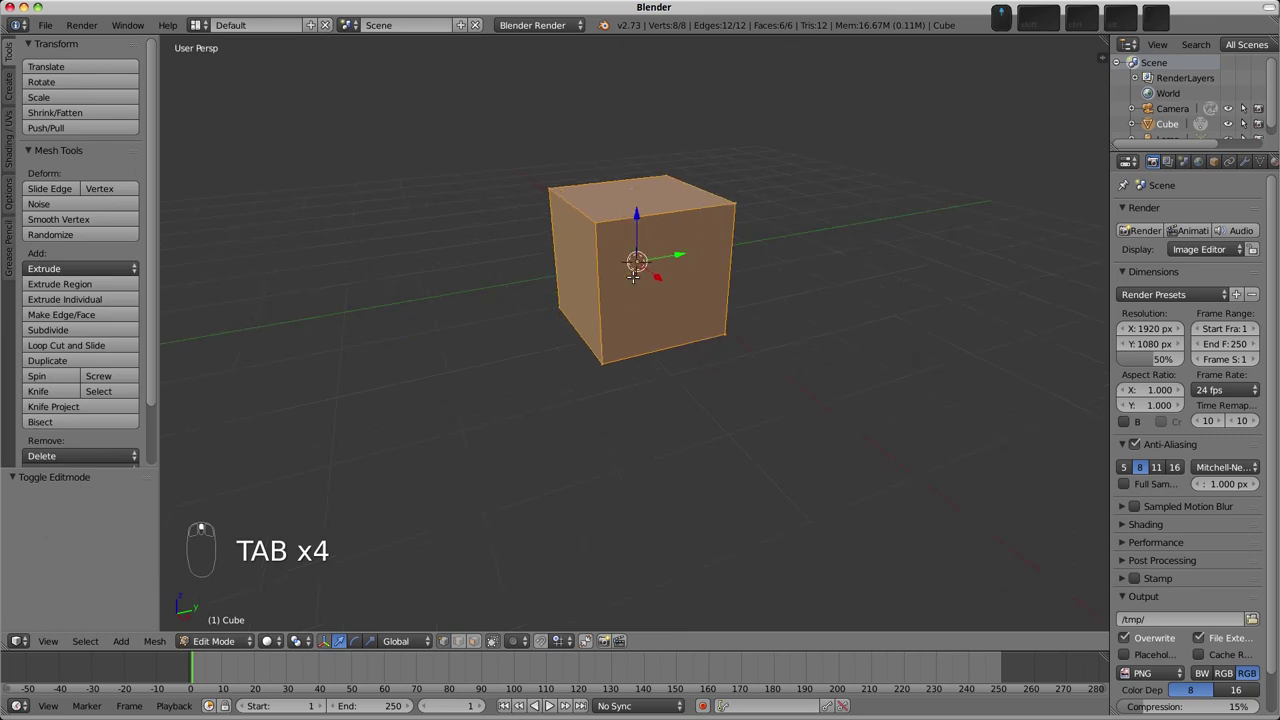
shift+middle_drag(634, 280, 640, 317)
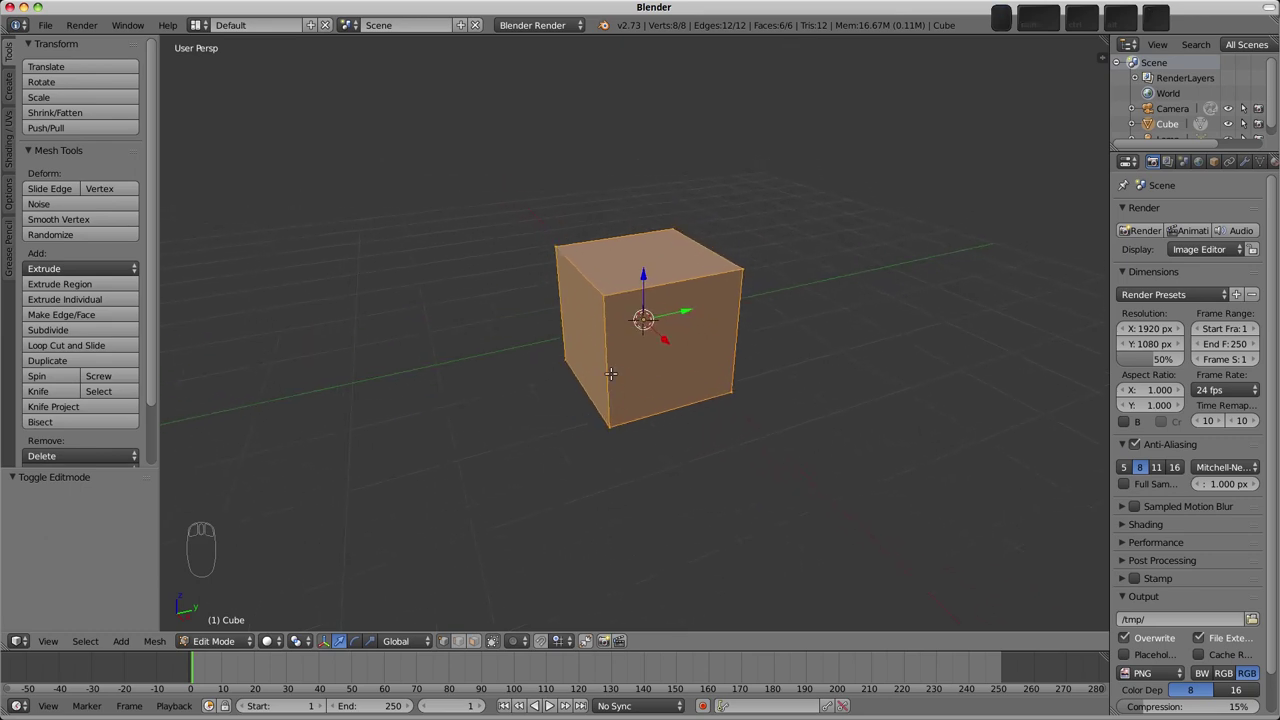
Step: Select the top-front-left vertex, then orbit and add the other front corner vertices to the selection
right_click(605, 296)
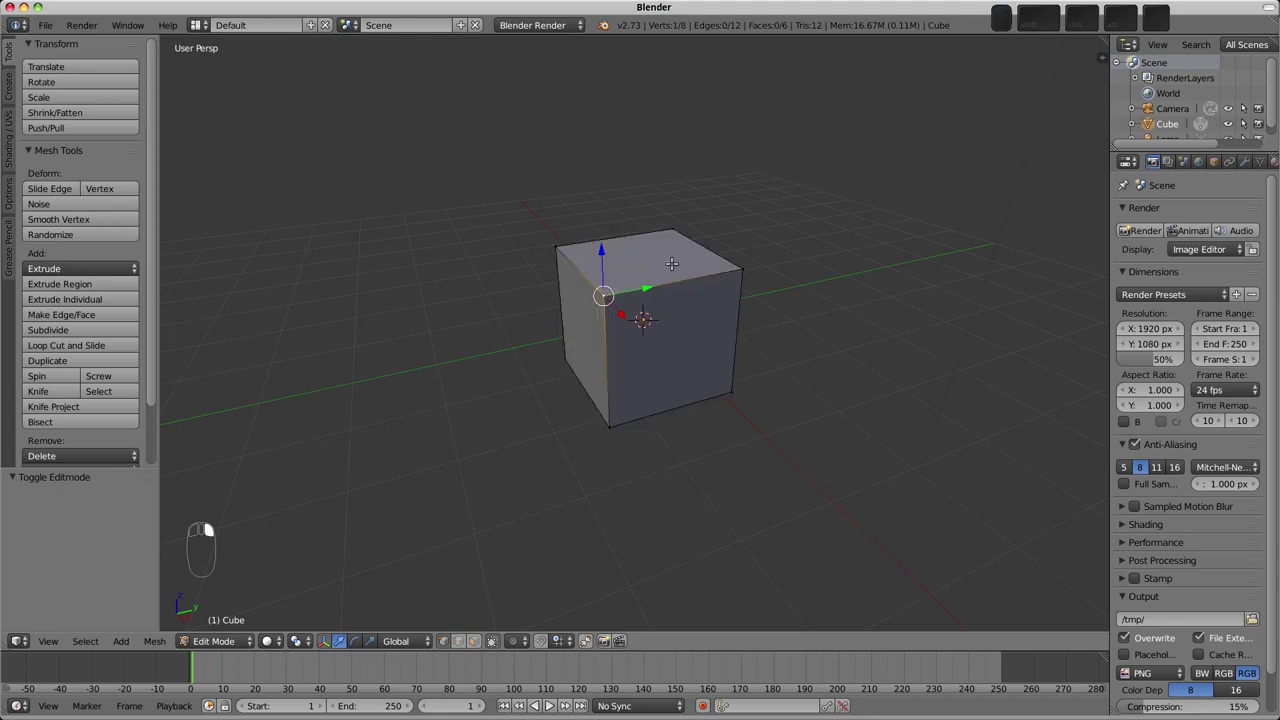
shift+right_click(742, 263)
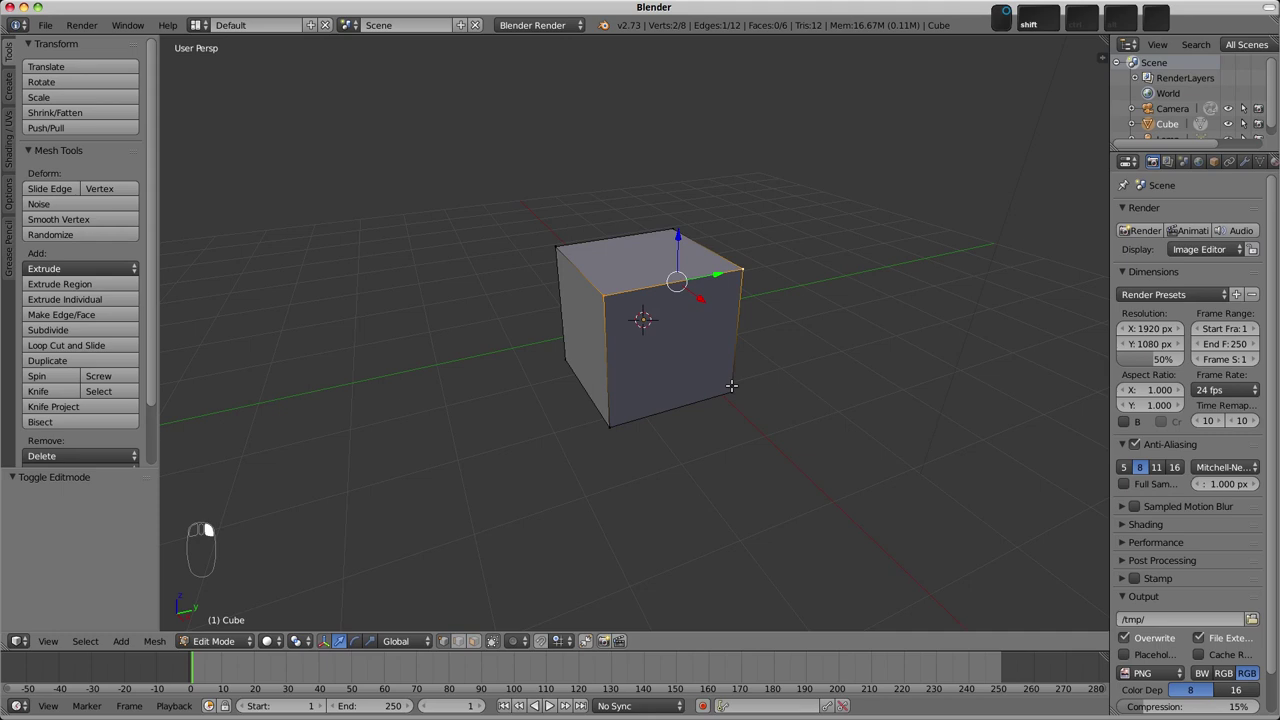
shift+right_click(732, 387)
shift+right_click(732, 387)
shift+right_click(739, 272)
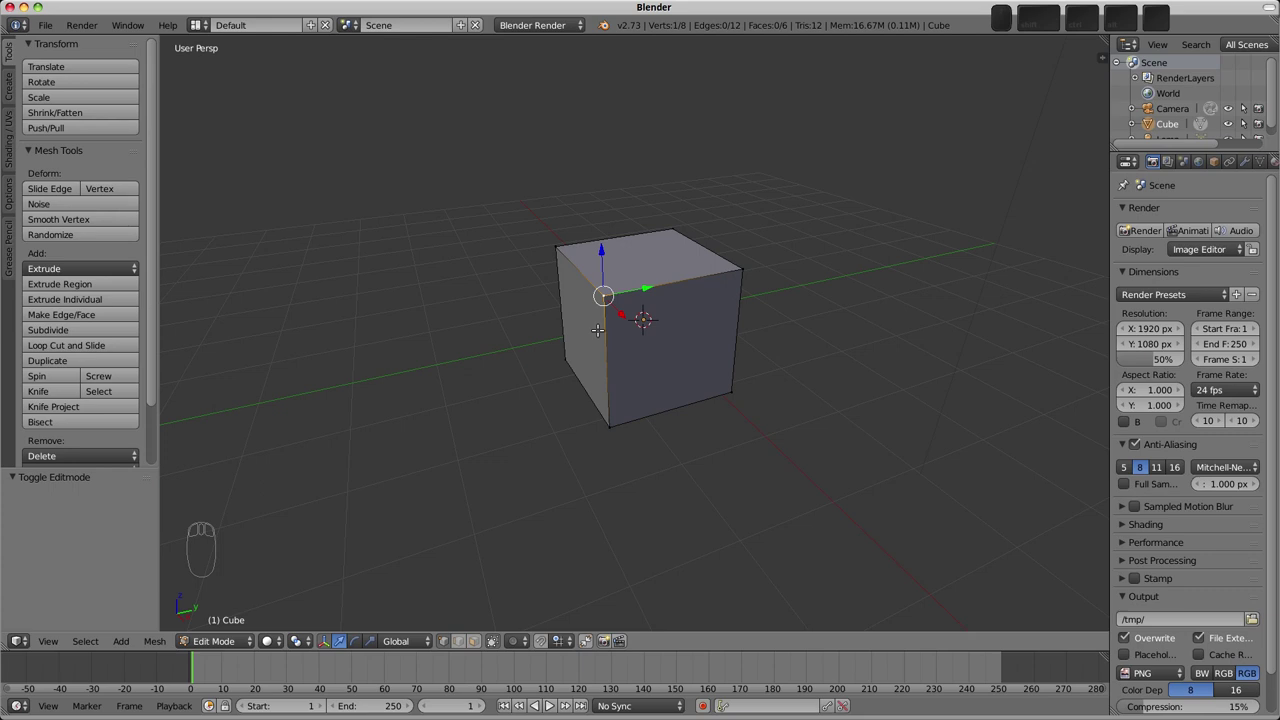
middle_drag(654, 380, 654, 374)
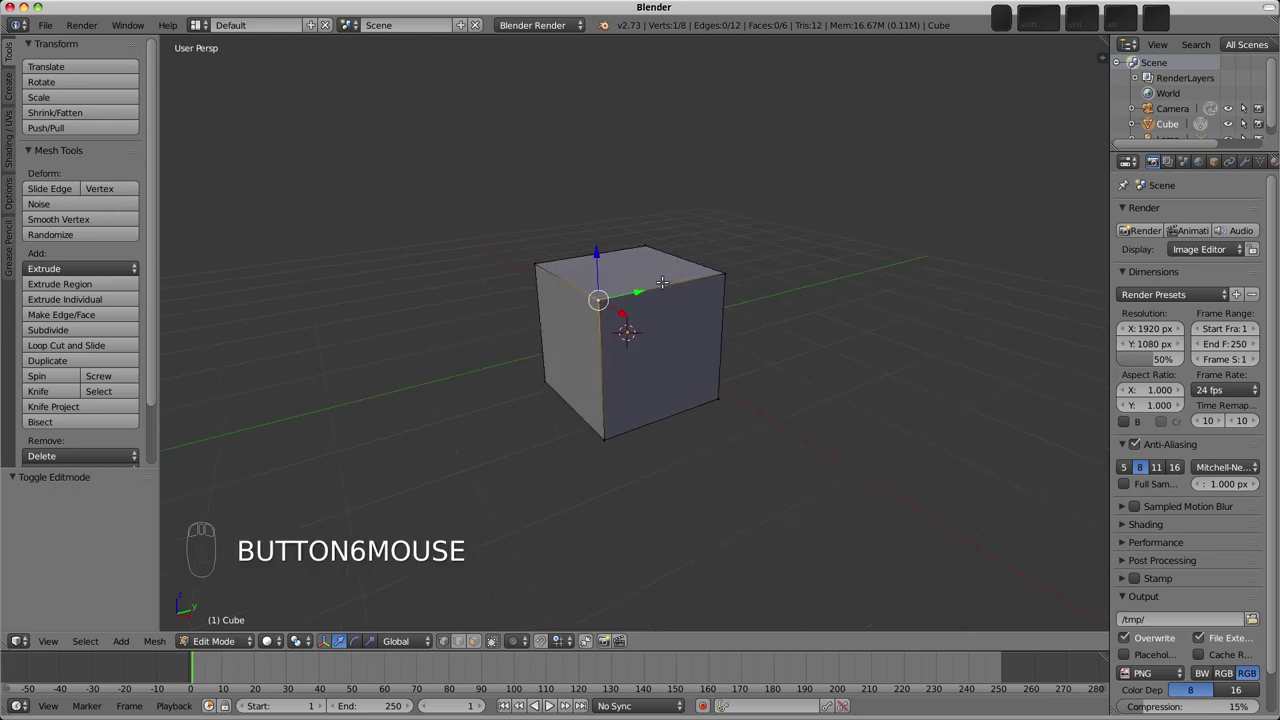
shift+right_click(718, 274)
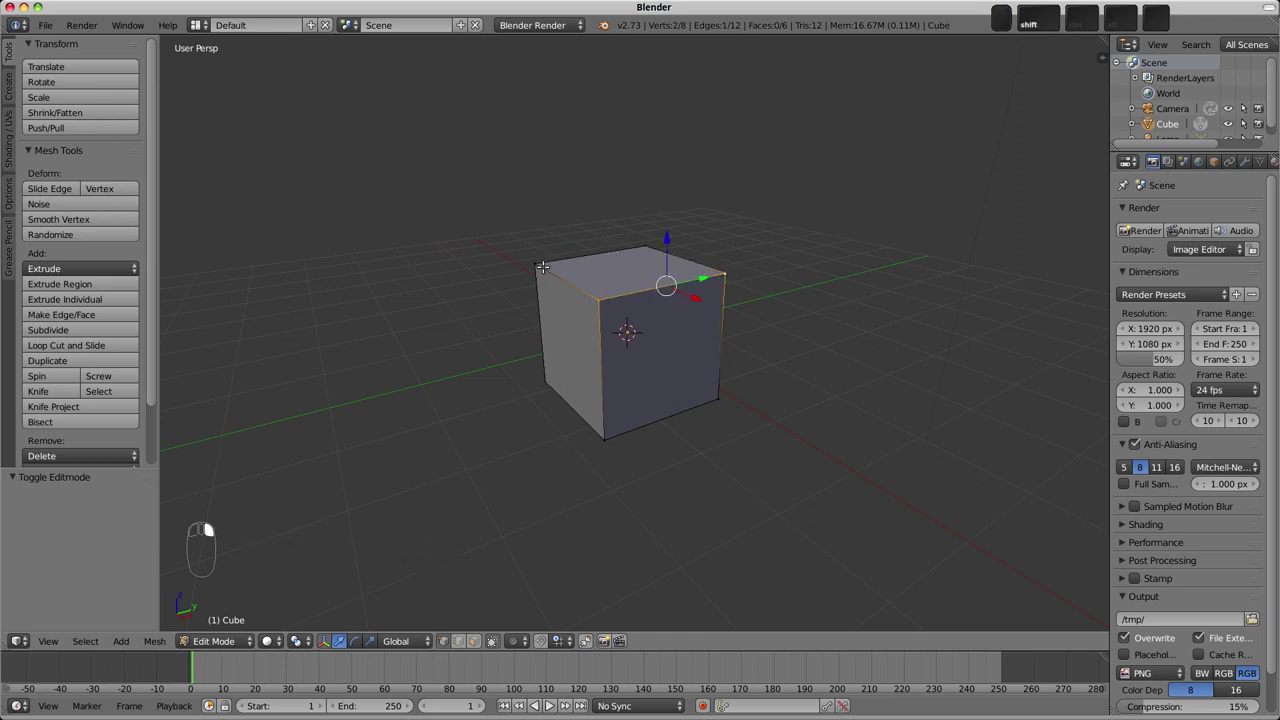
shift+right_click(541, 267)
shift+right_click(602, 437)
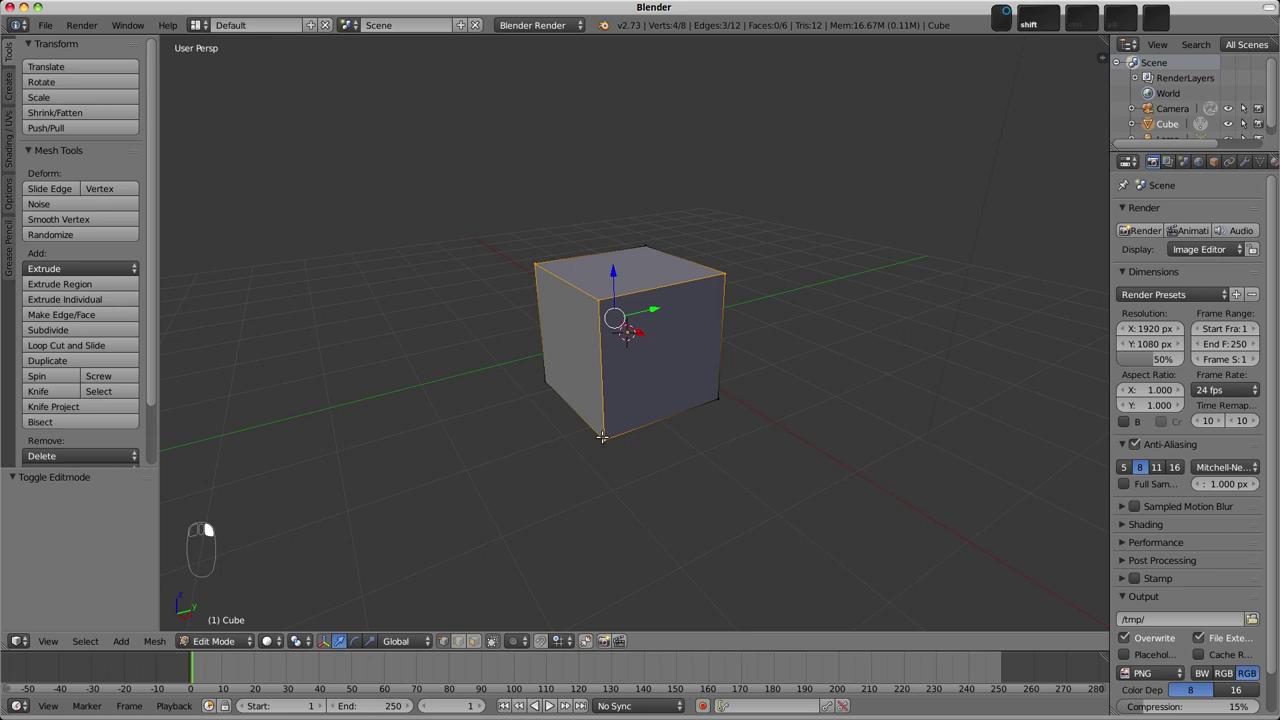
shift+right_click(719, 397)
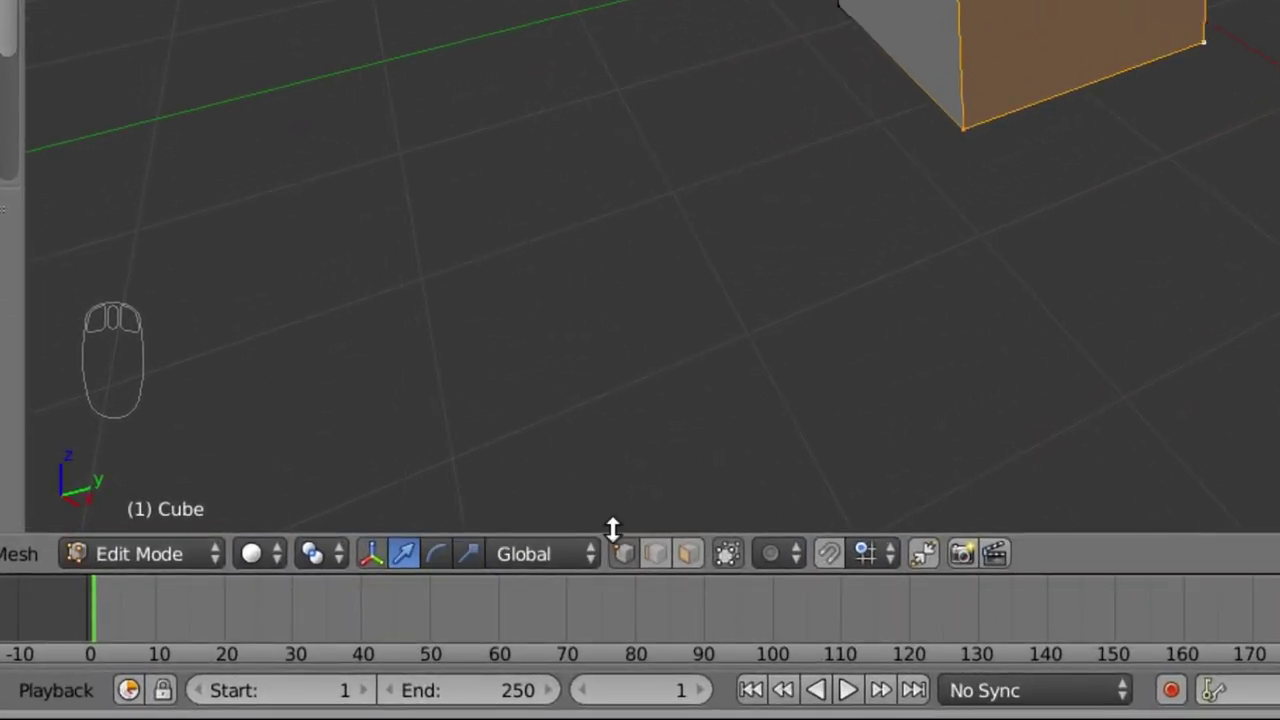
Step: Cycle the mesh selection mode through the edge and face select header buttons
click(656, 554)
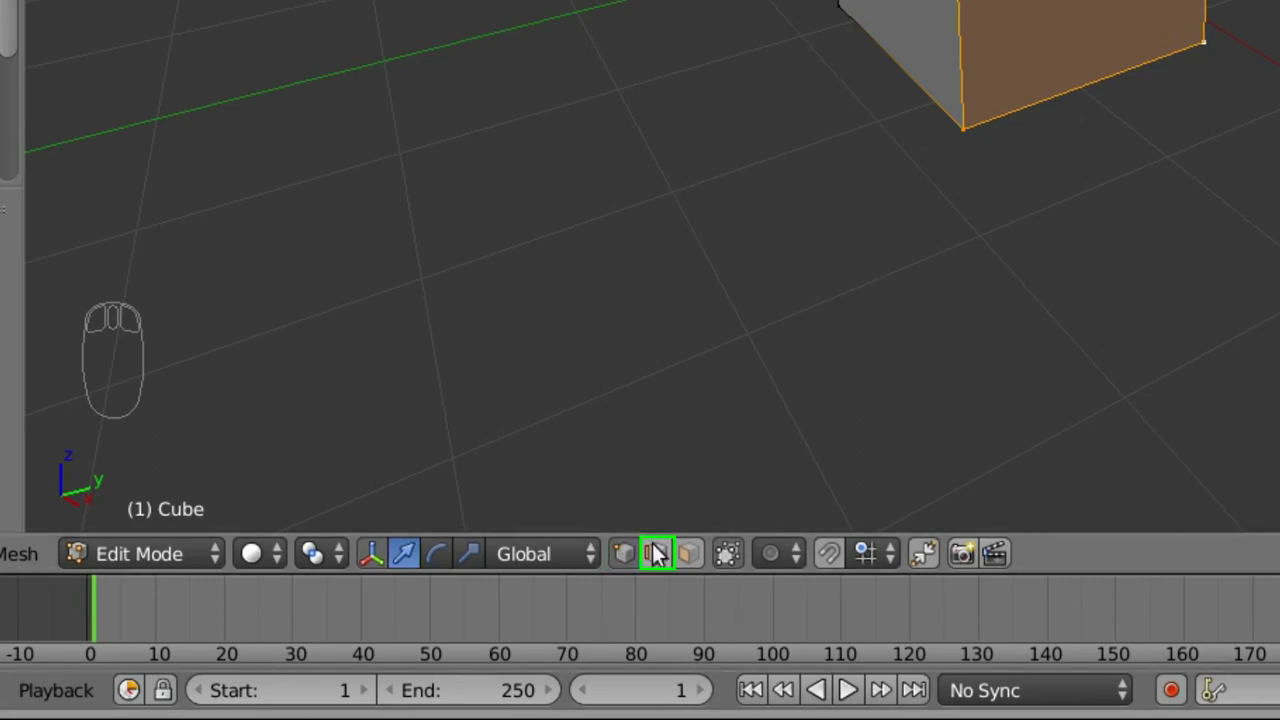
click(686, 560)
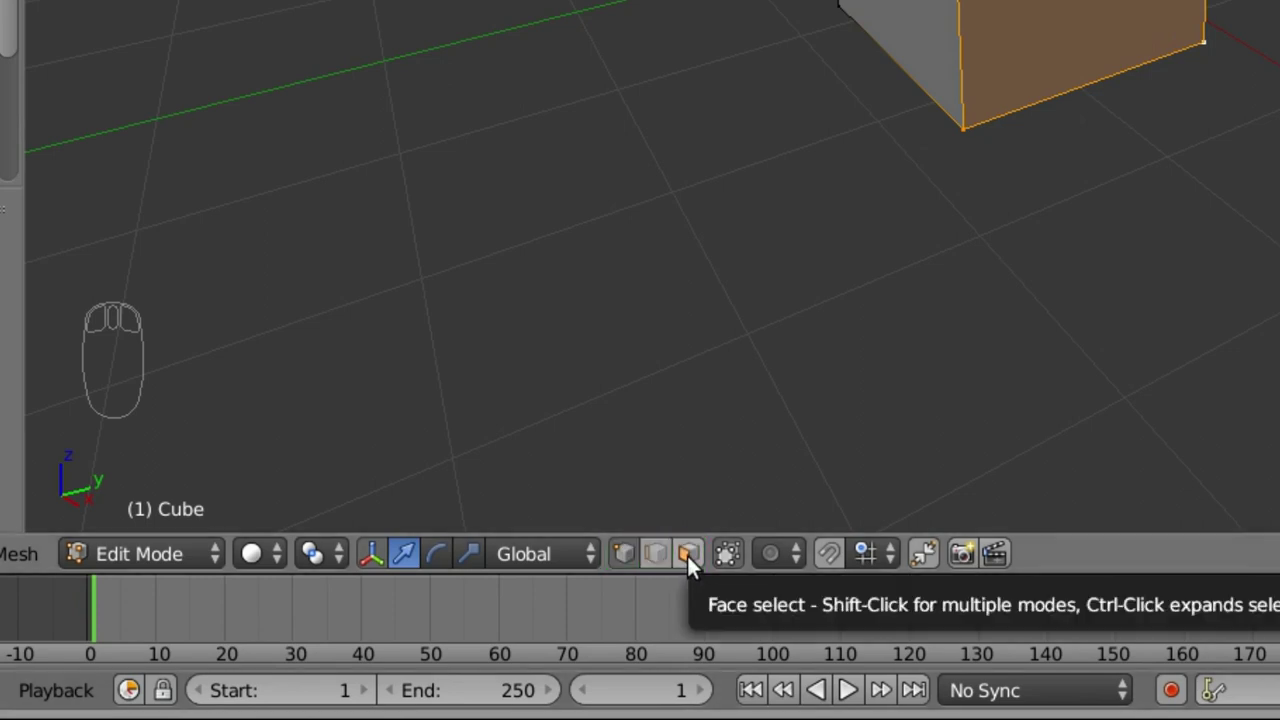
click(686, 555)
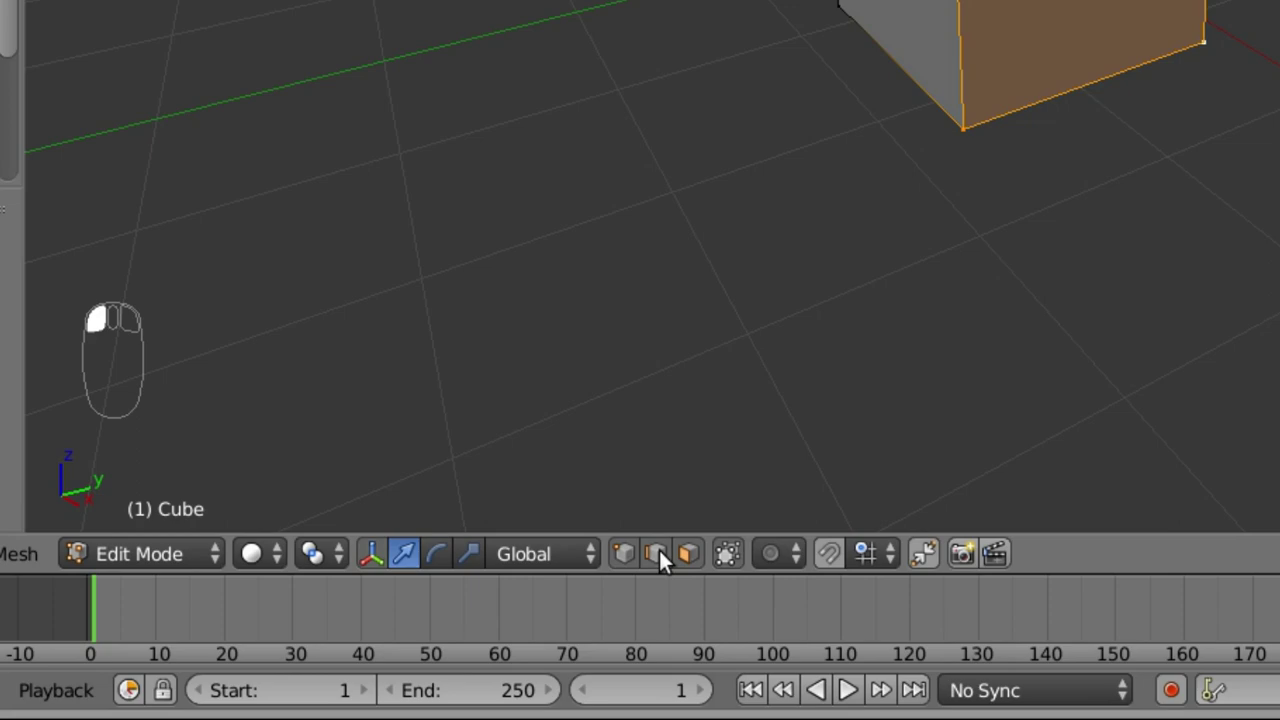
click(631, 551)
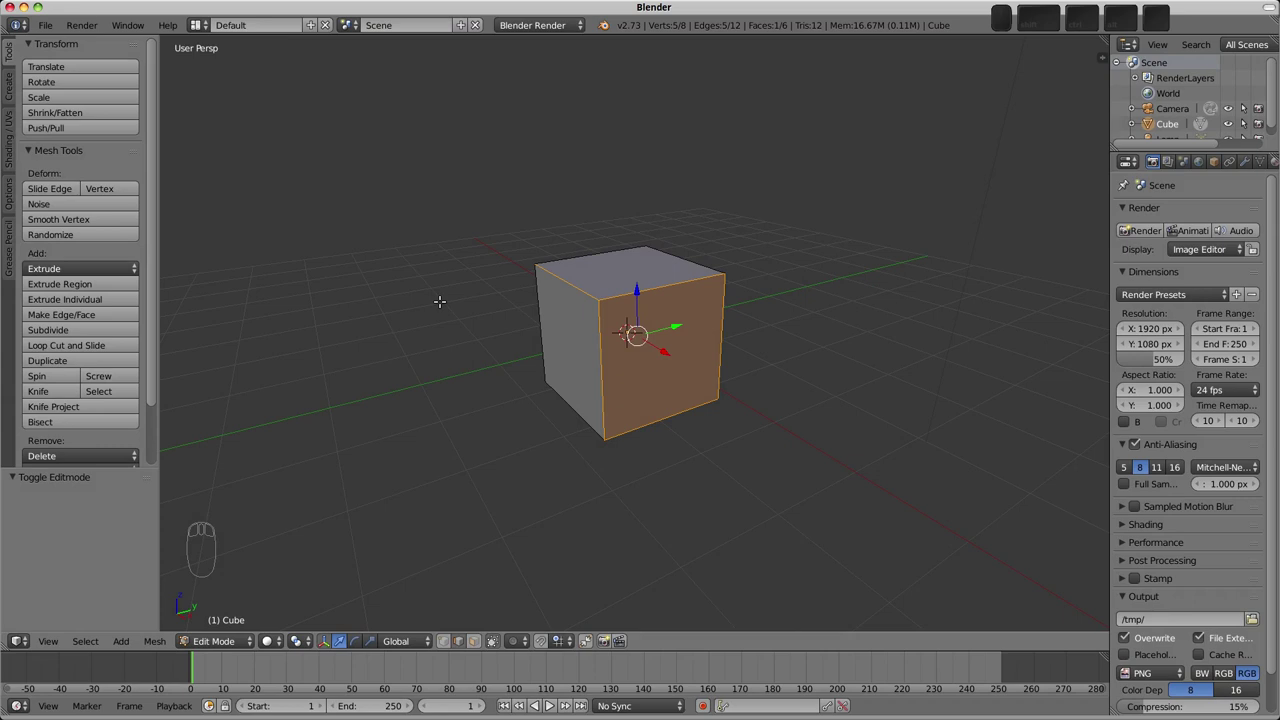
Step: Switch to edge selection with Ctrl+Tab and select the left-front vertical edge
key(ctrl+Tab)
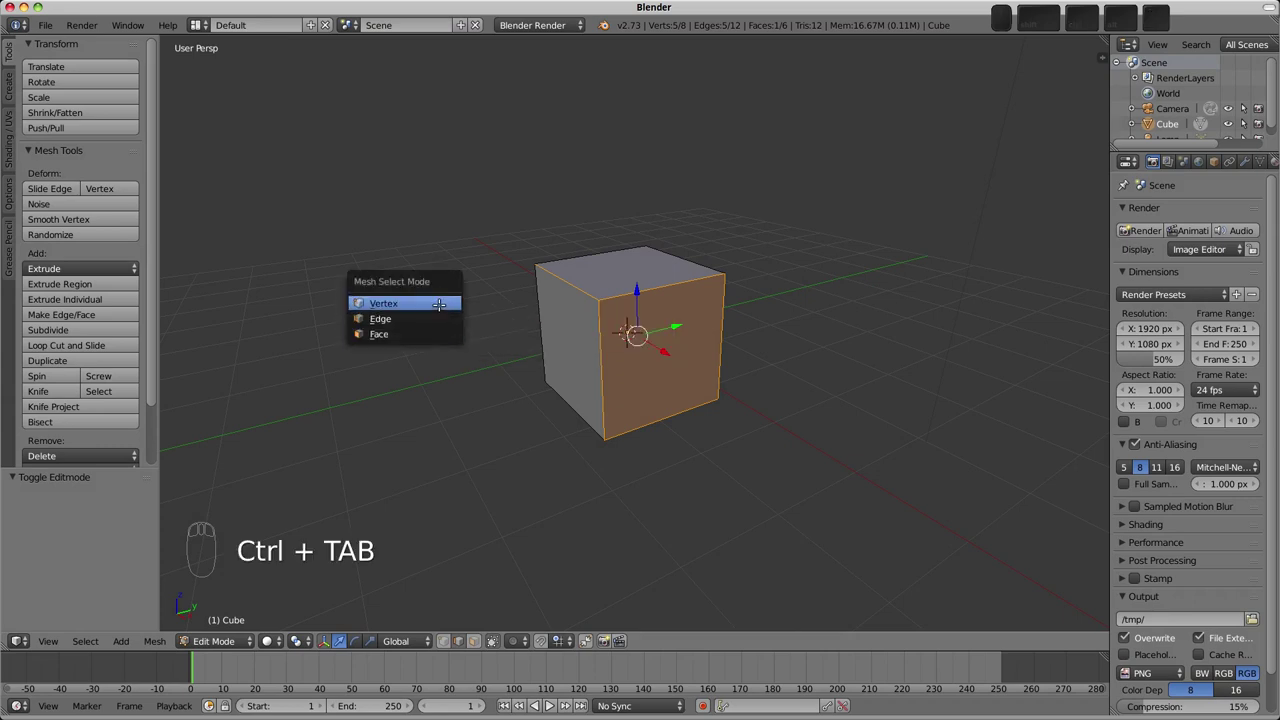
click(430, 320)
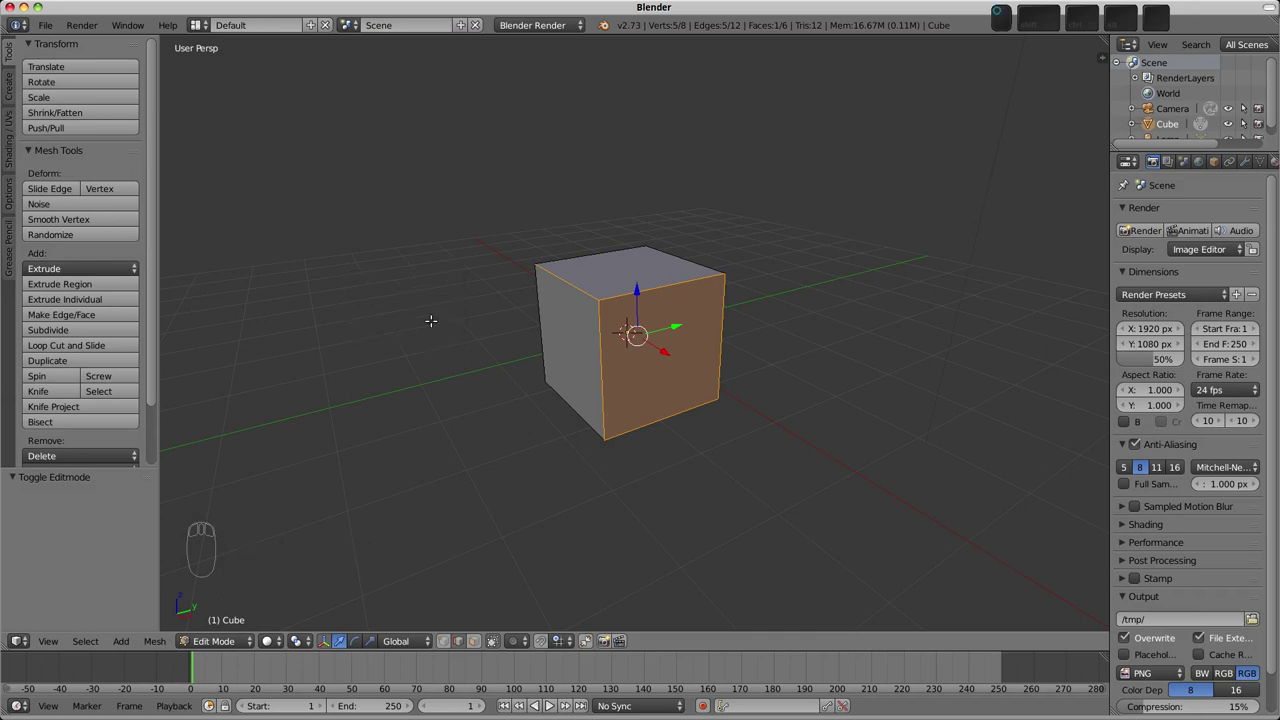
right_click(681, 281)
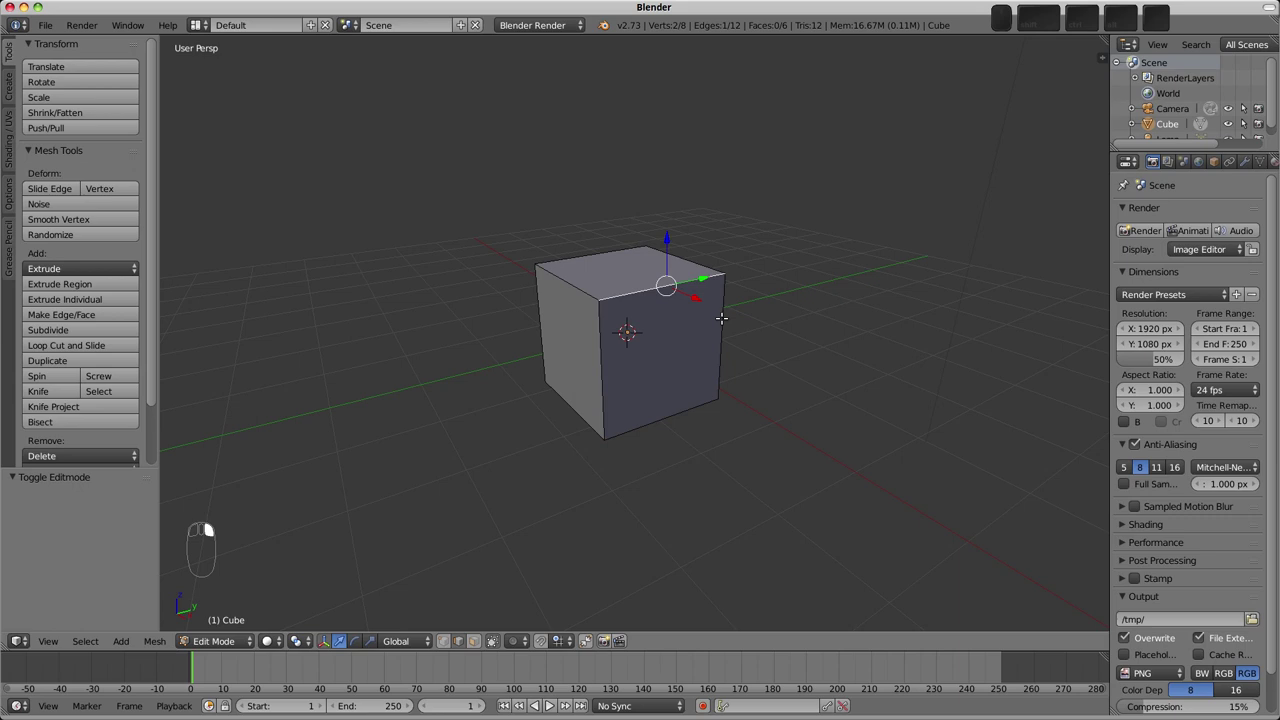
right_click(603, 356)
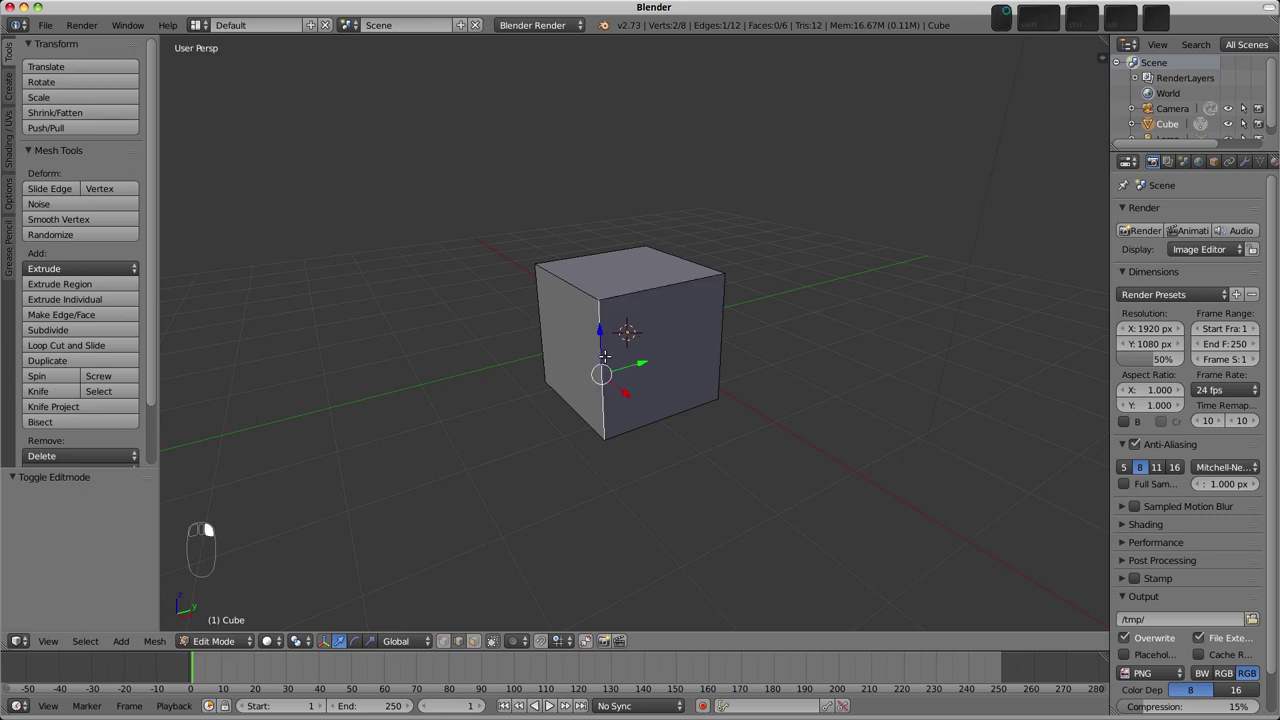
Step: Switch to face selection and select the front face, dropping the trial top and left faces
key(ctrl+Tab)
click(607, 370)
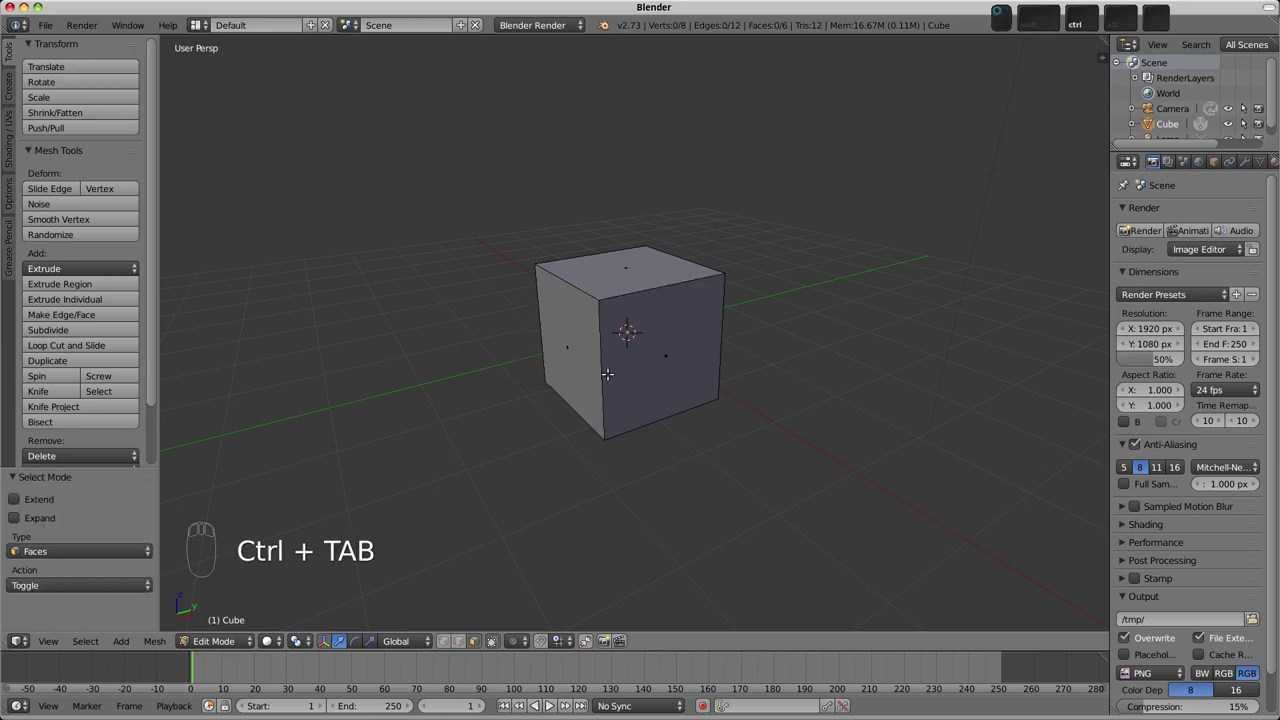
right_click(609, 373)
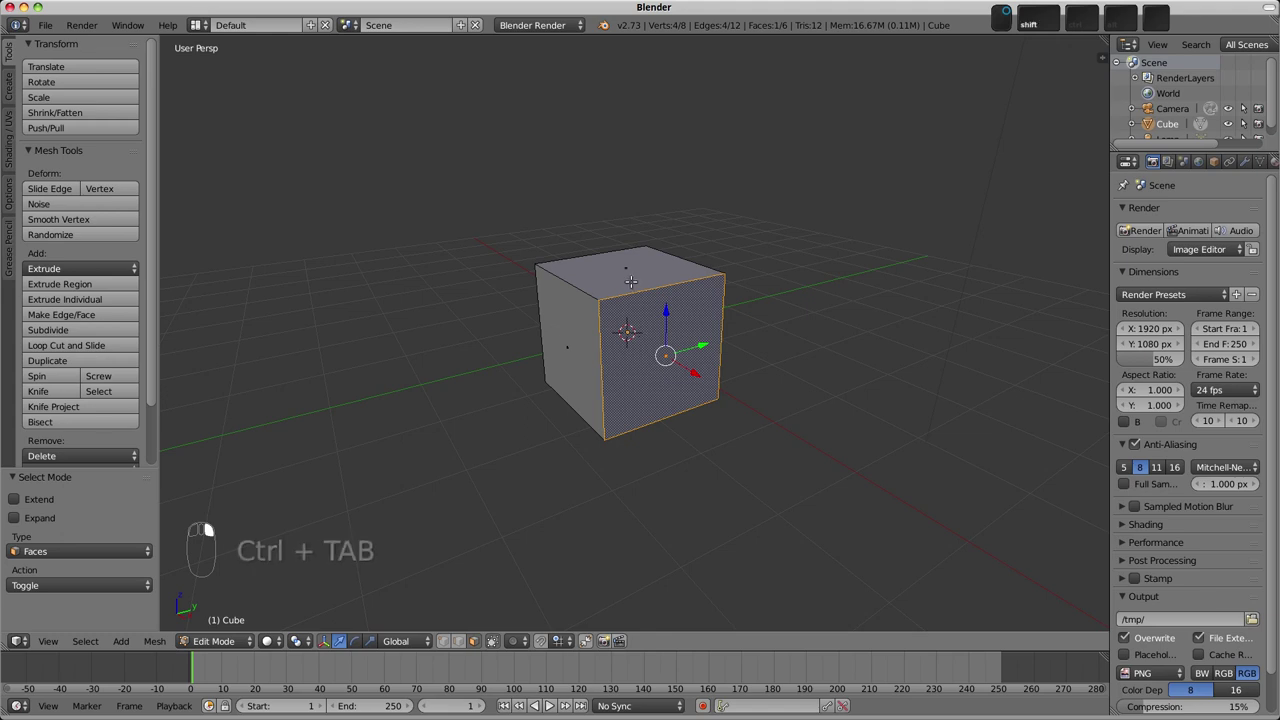
shift+right_click(626, 270)
shift+right_click(581, 335)
shift+right_click(575, 345)
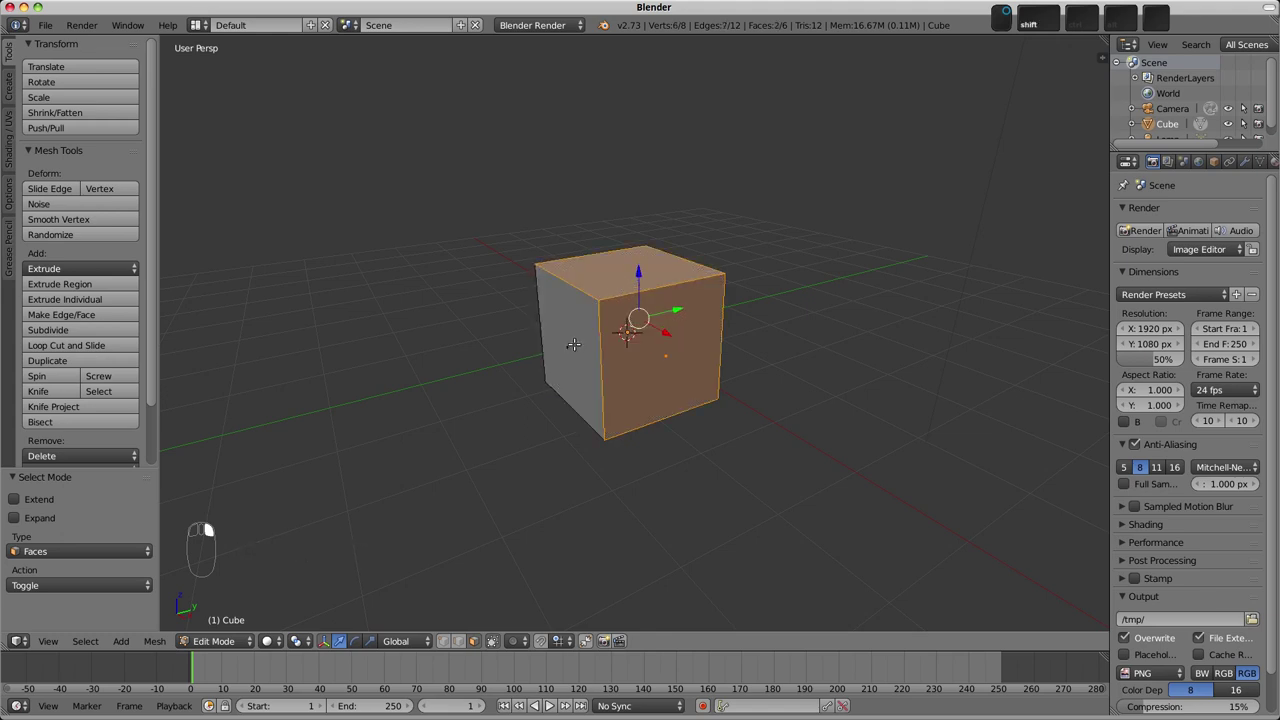
shift+right_click(623, 277)
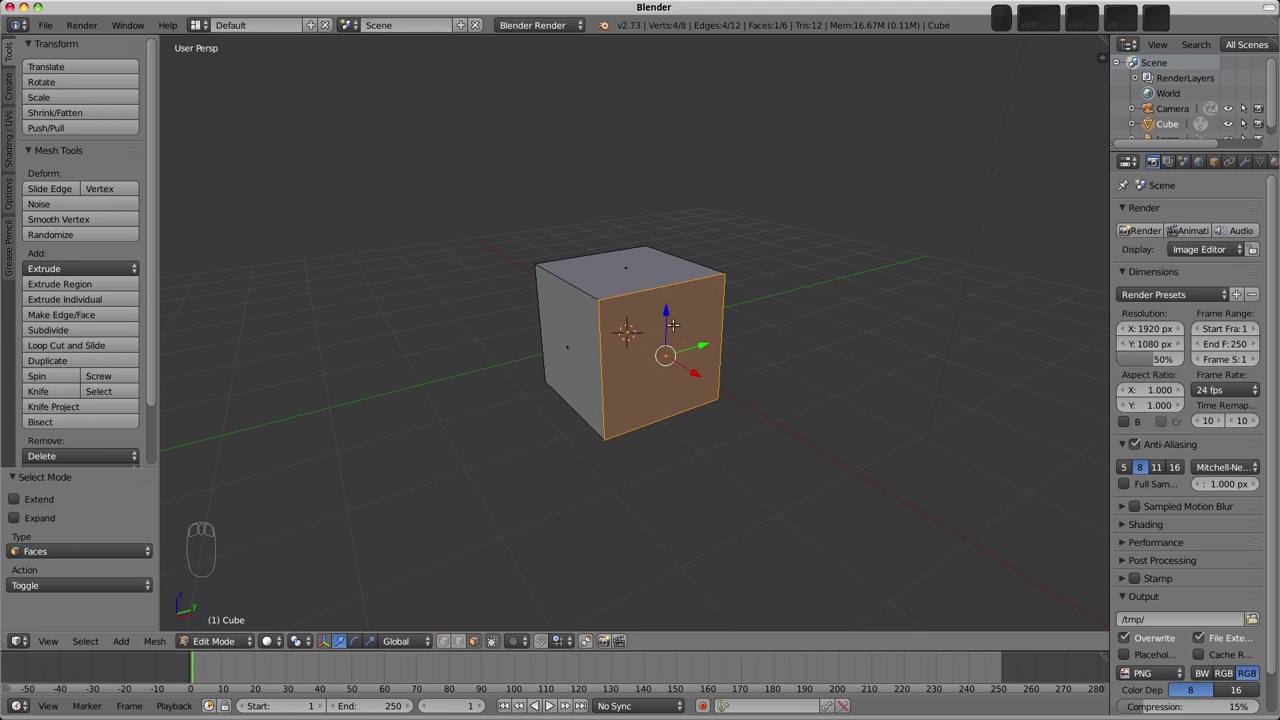
Step: Toggle the full mesh selection and try a grab move, cancelling it to keep the cube in place
scroll(640, 335, down, 1)
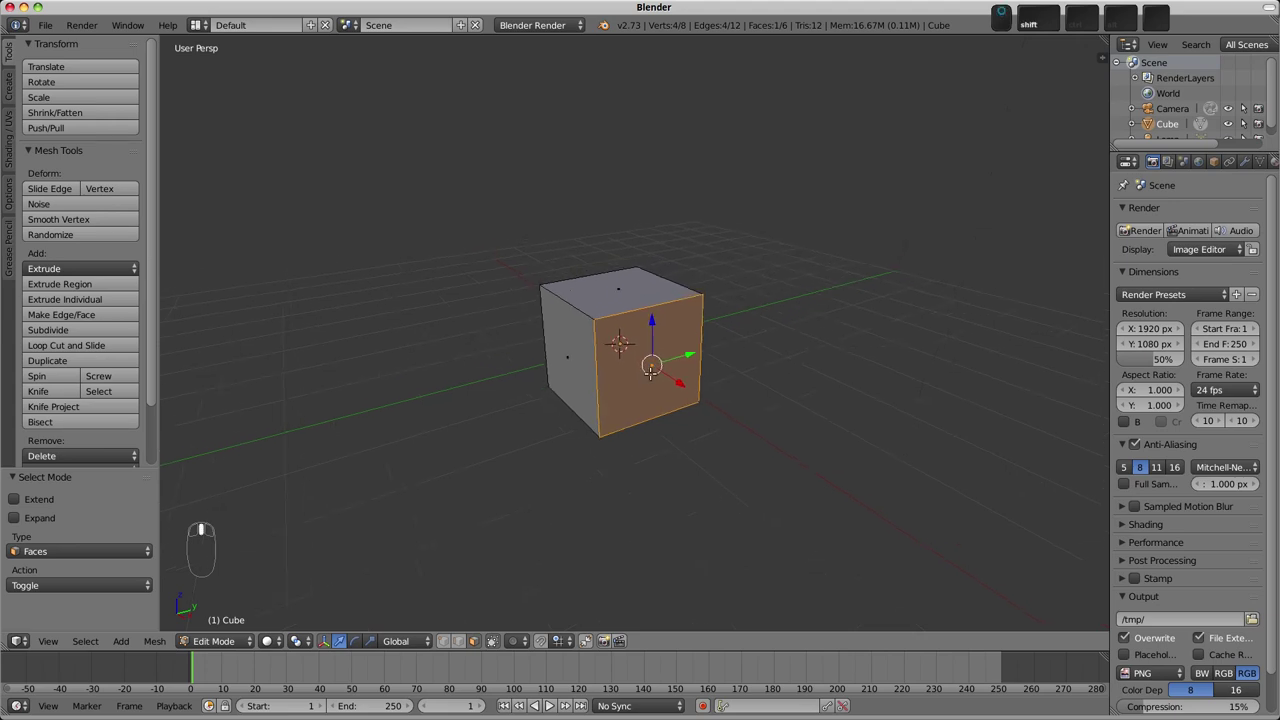
scroll(652, 352, up, 3)
key(a)
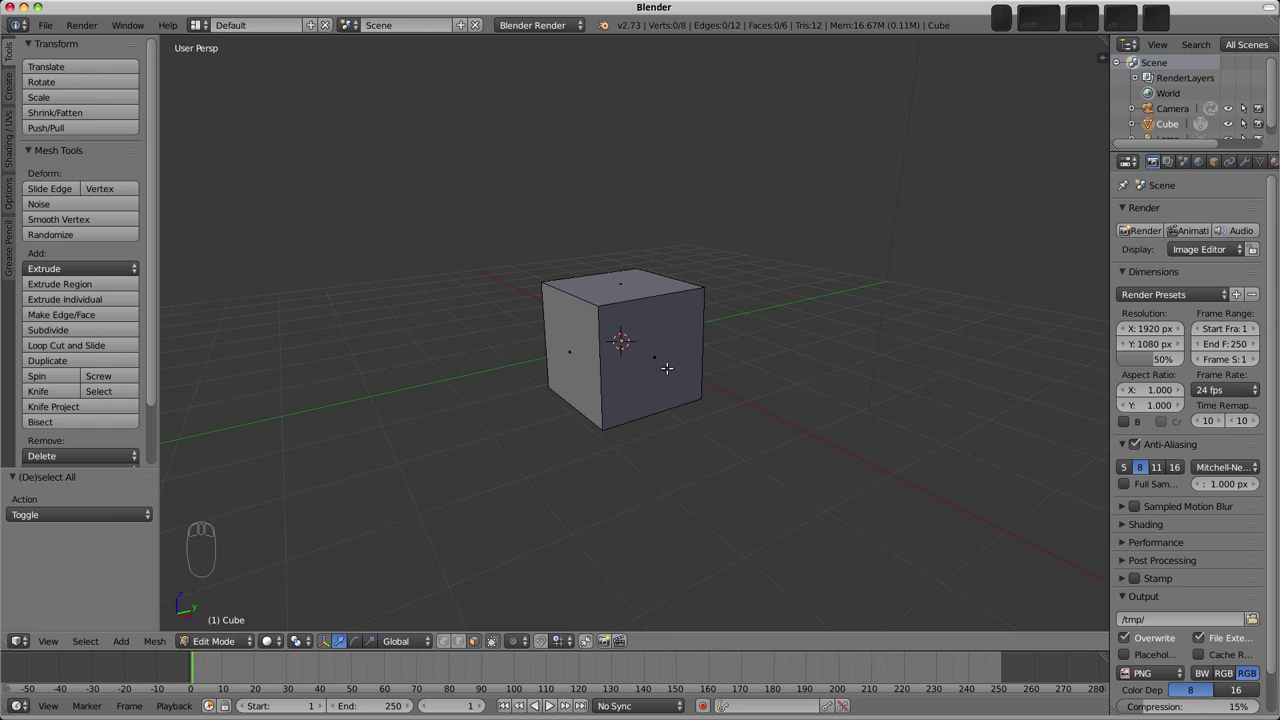
mouse_move(667, 366)
middle_down()
mouse_move(645, 372)
mouse_move(665, 377)
middle_up()
key(a)
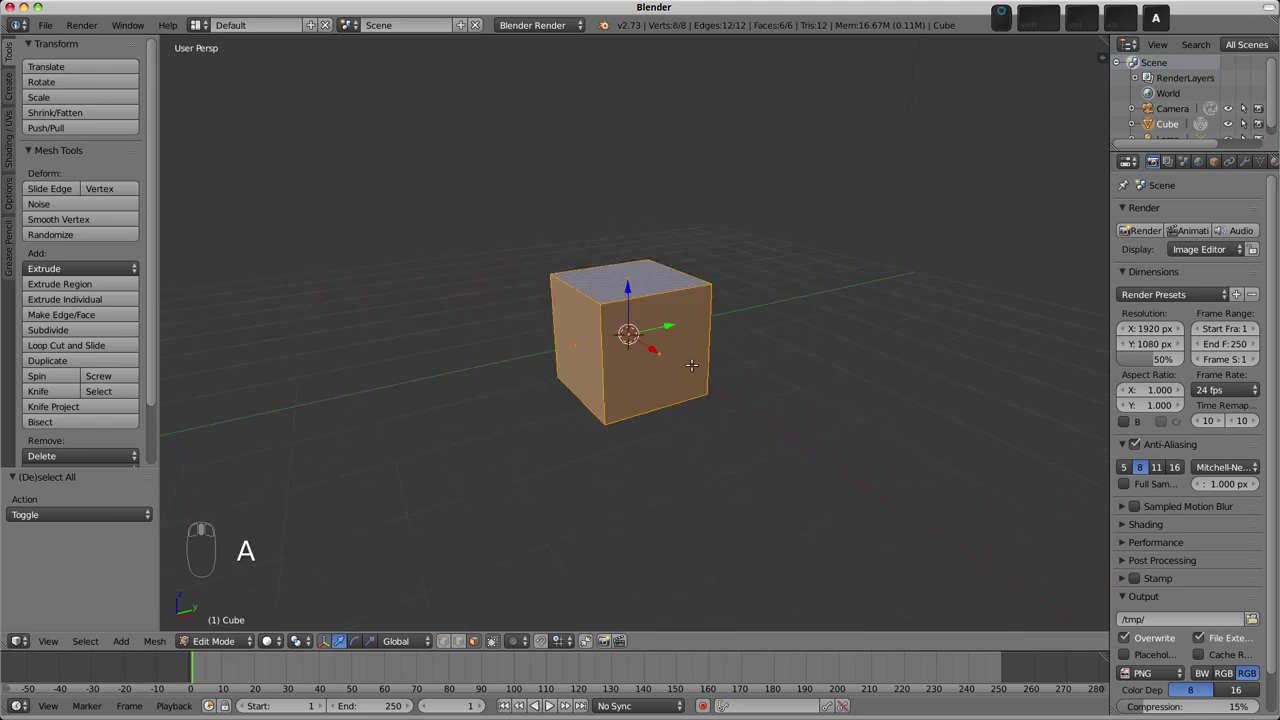
key(g)
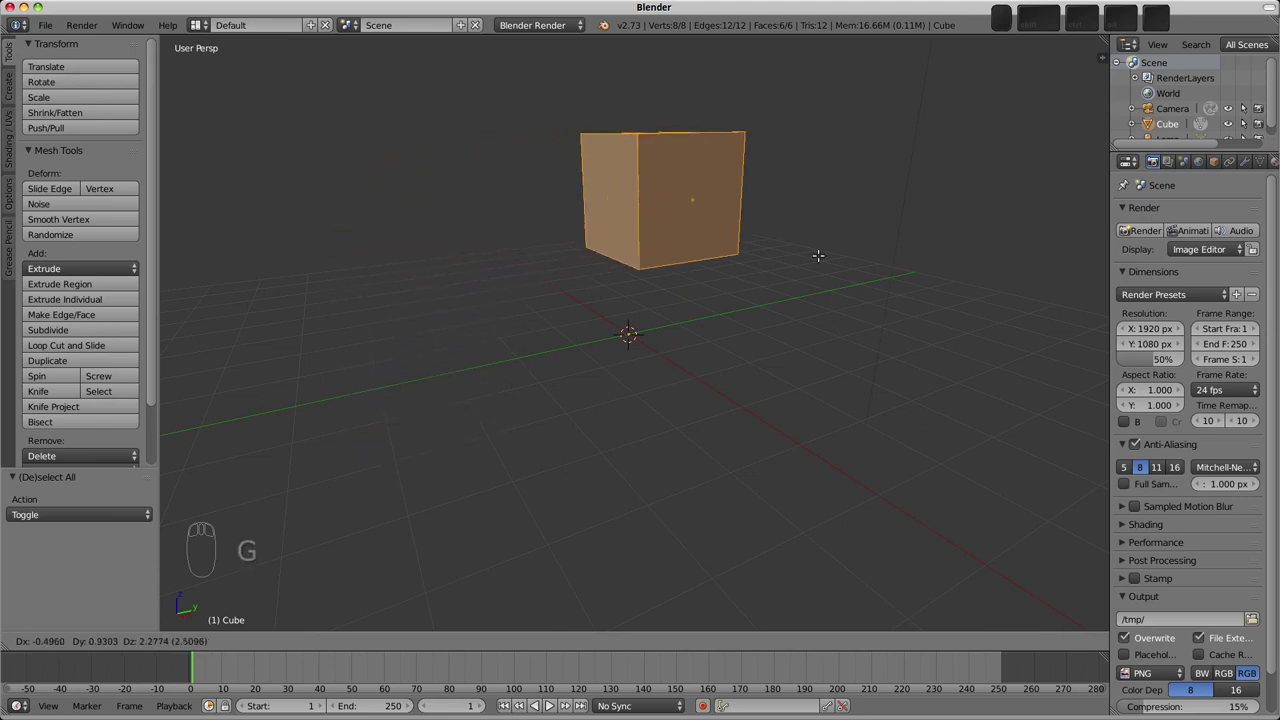
right_click(938, 426)
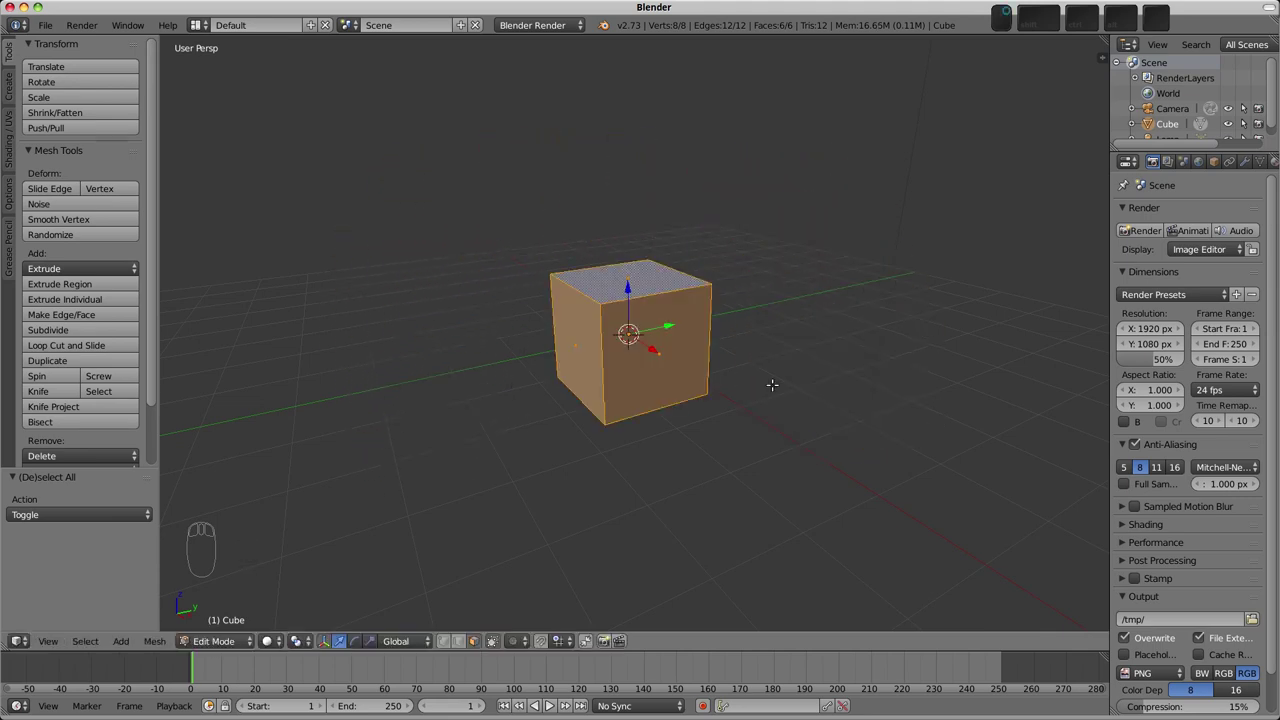
key(a)
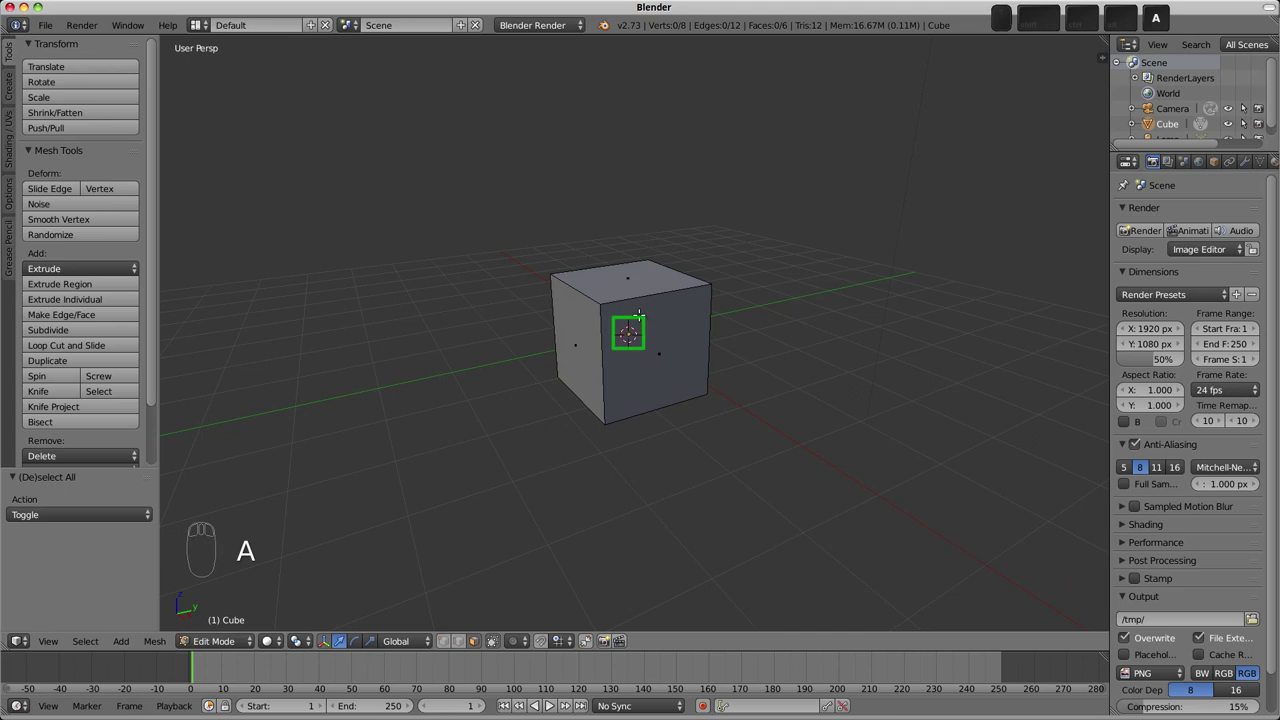
Step: Place the 3D cursor left of the cube, cancel repeated trial moves, and return to Object Mode
click(454, 343)
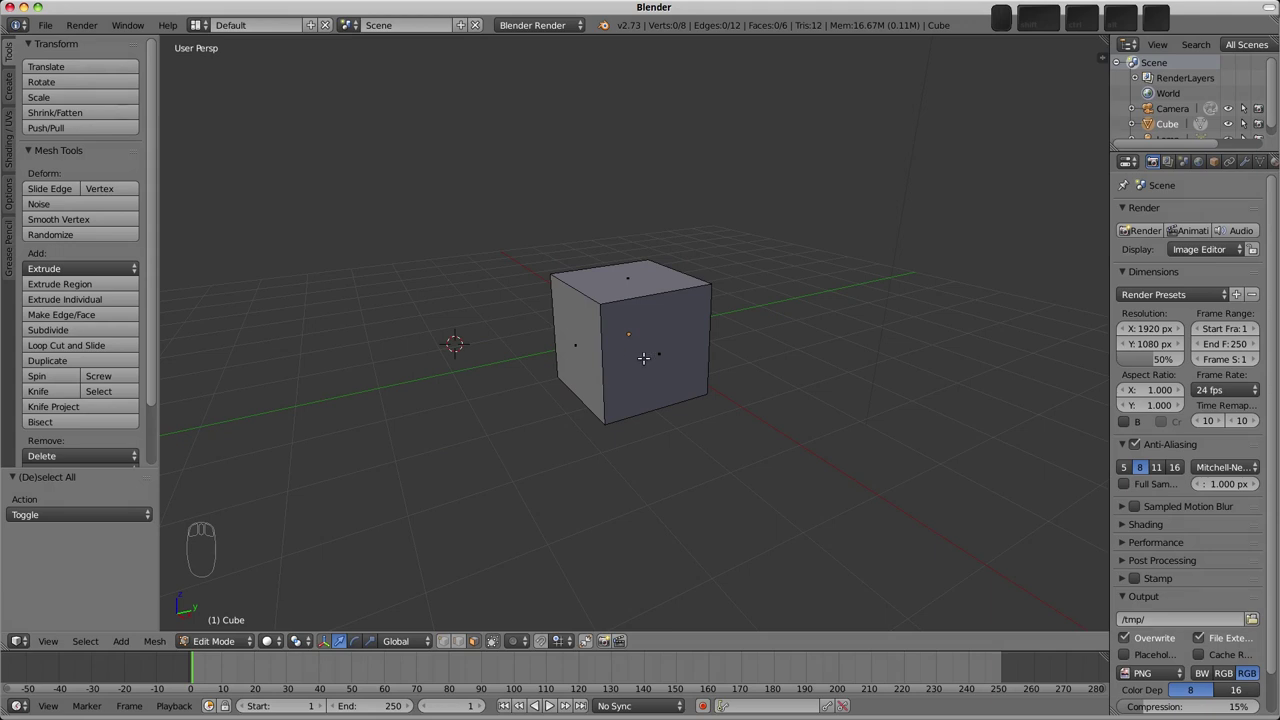
key(a)
key(g)
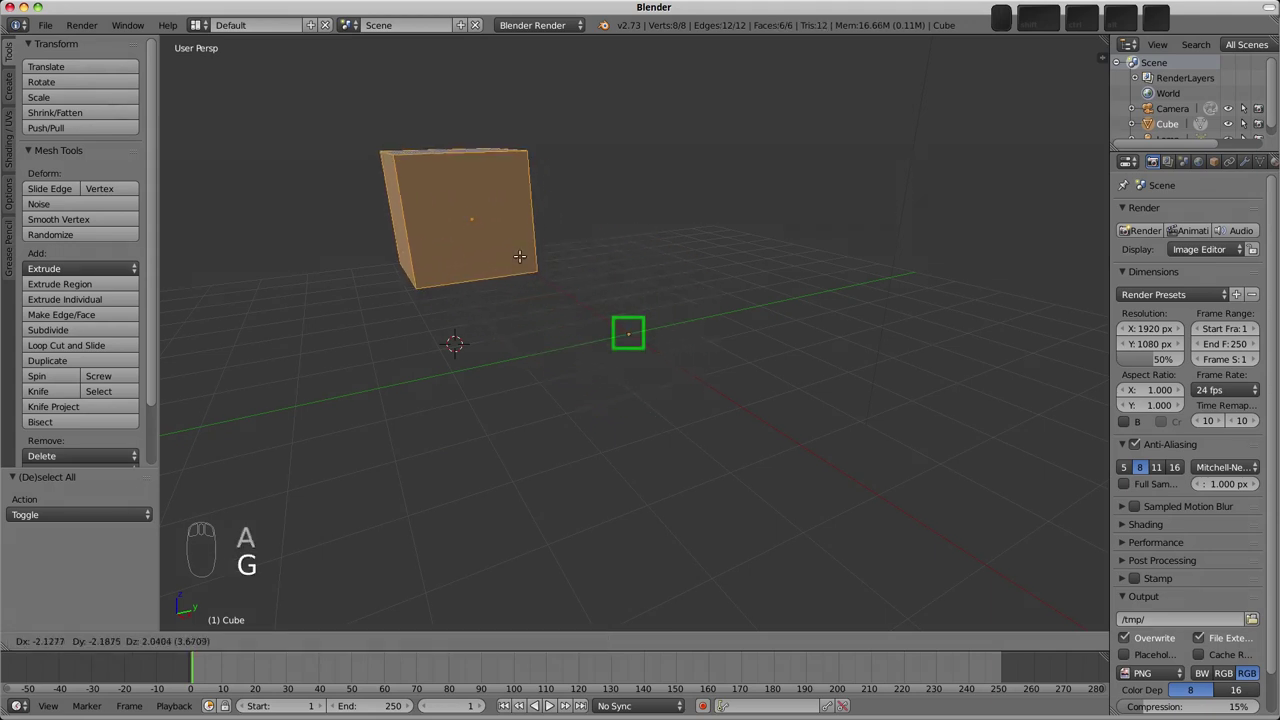
right_click(540, 268)
key(g)
right_click(560, 265)
key(g)
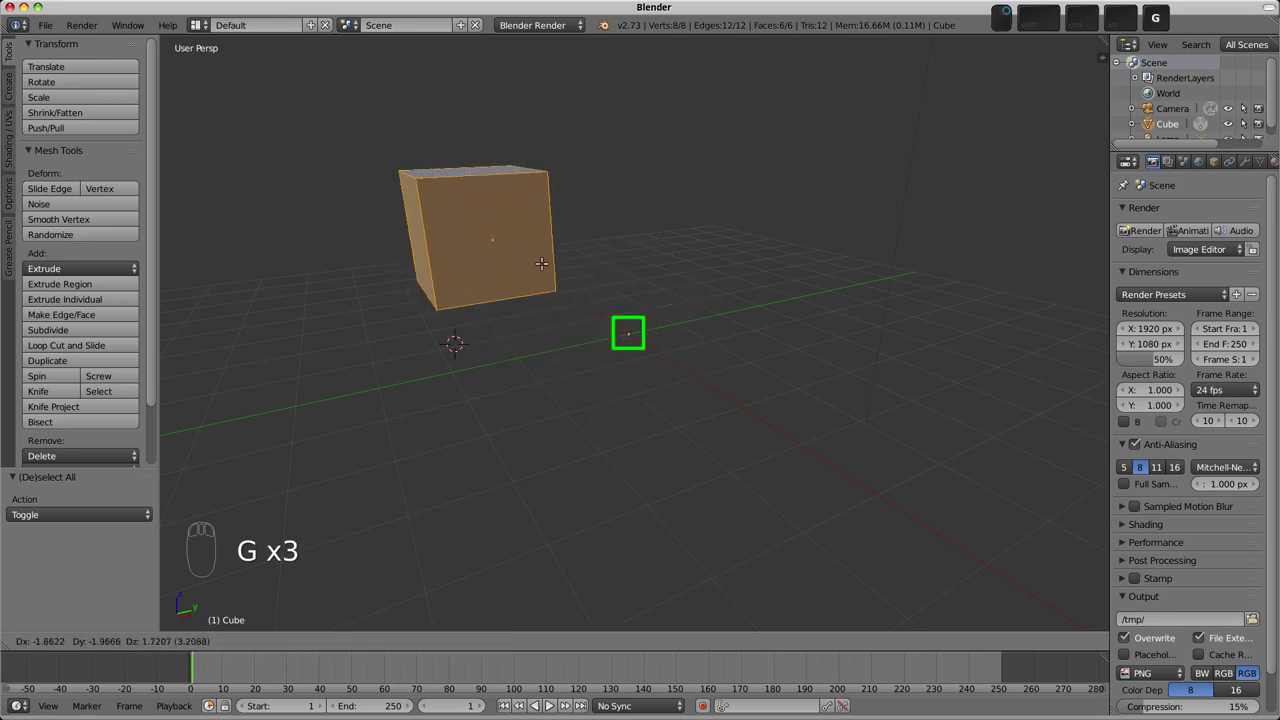
right_click(546, 258)
key(Tab)
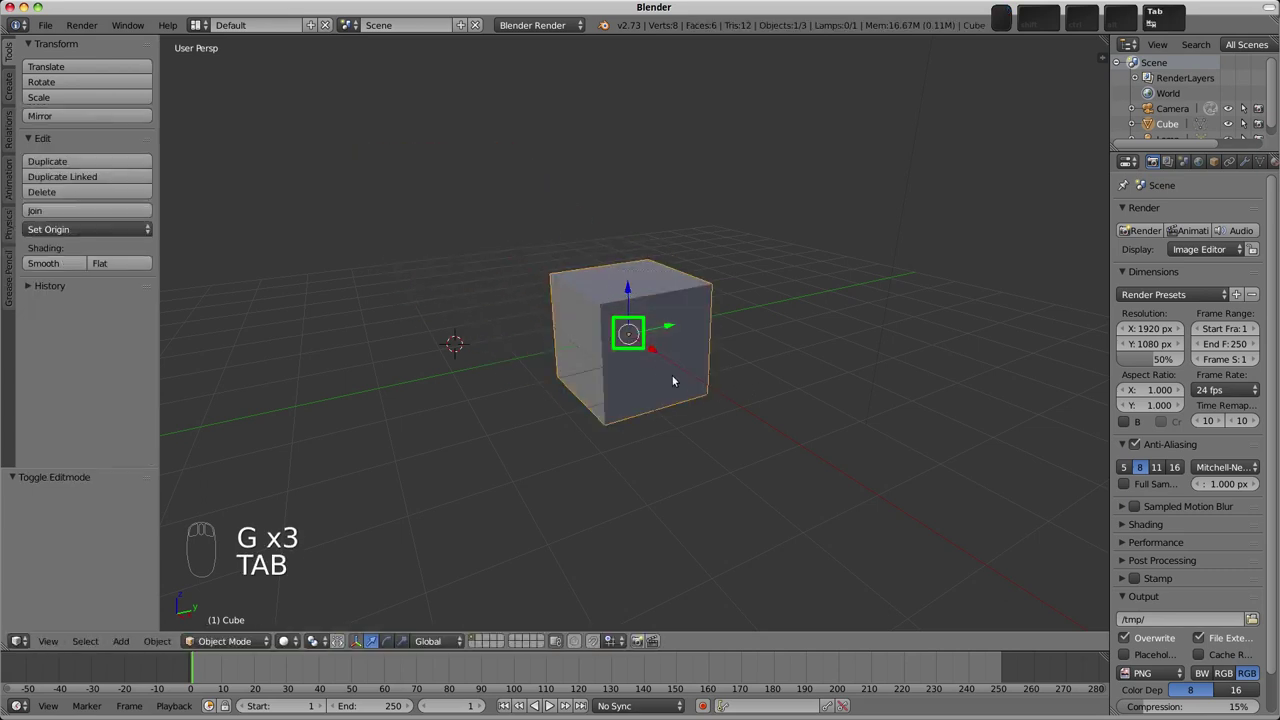
Step: Show the N sidebar and move the cube to X 1.377, Y 5.926, Z 4.321
key(g)
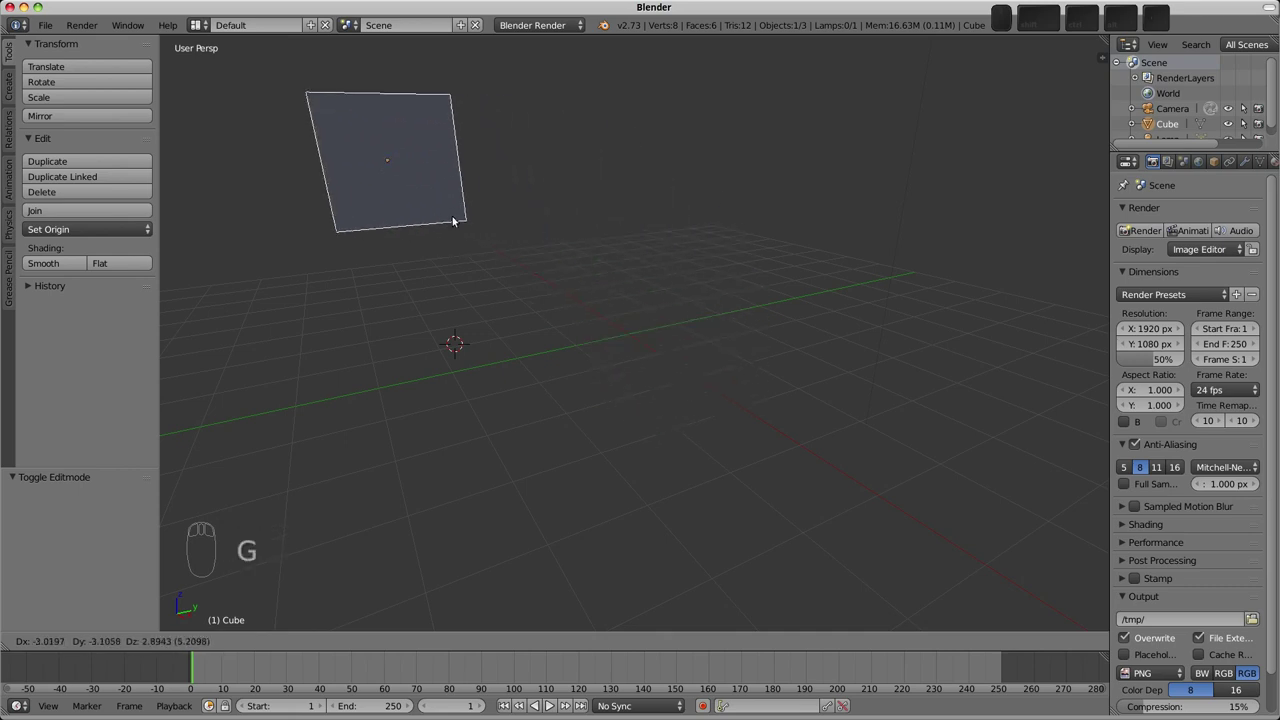
right_click(675, 303)
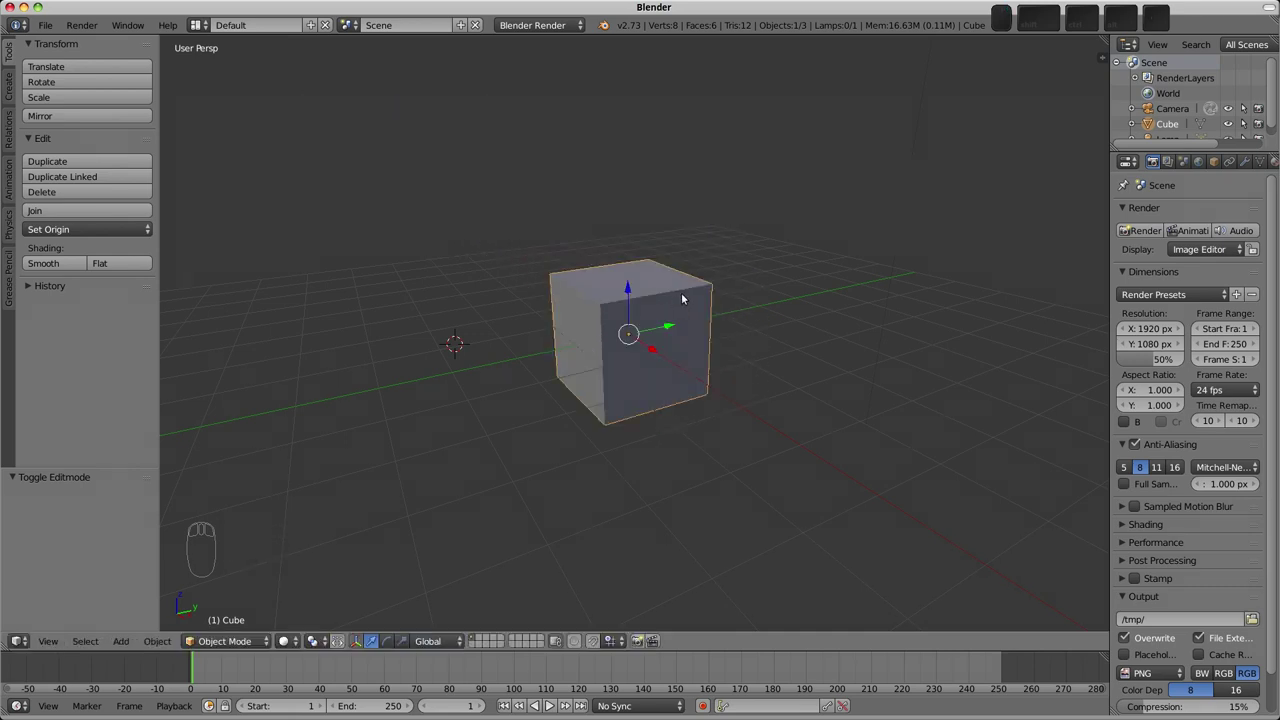
key(n)
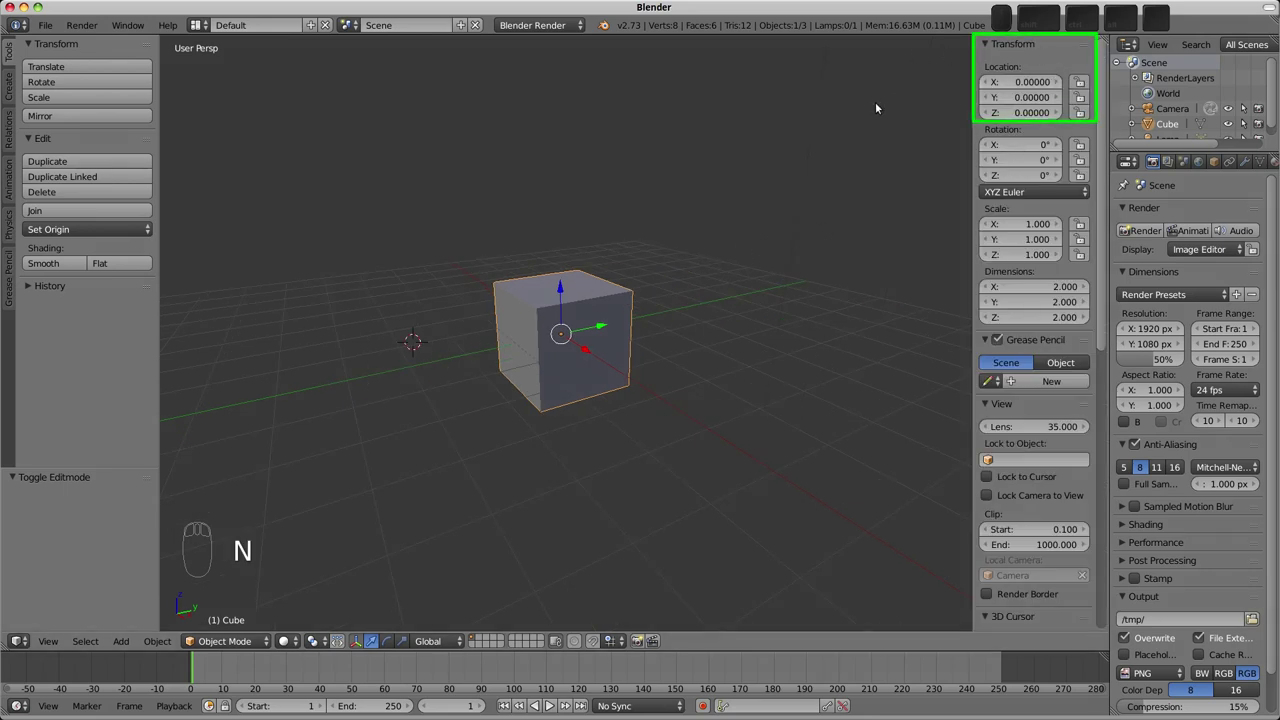
key(g)
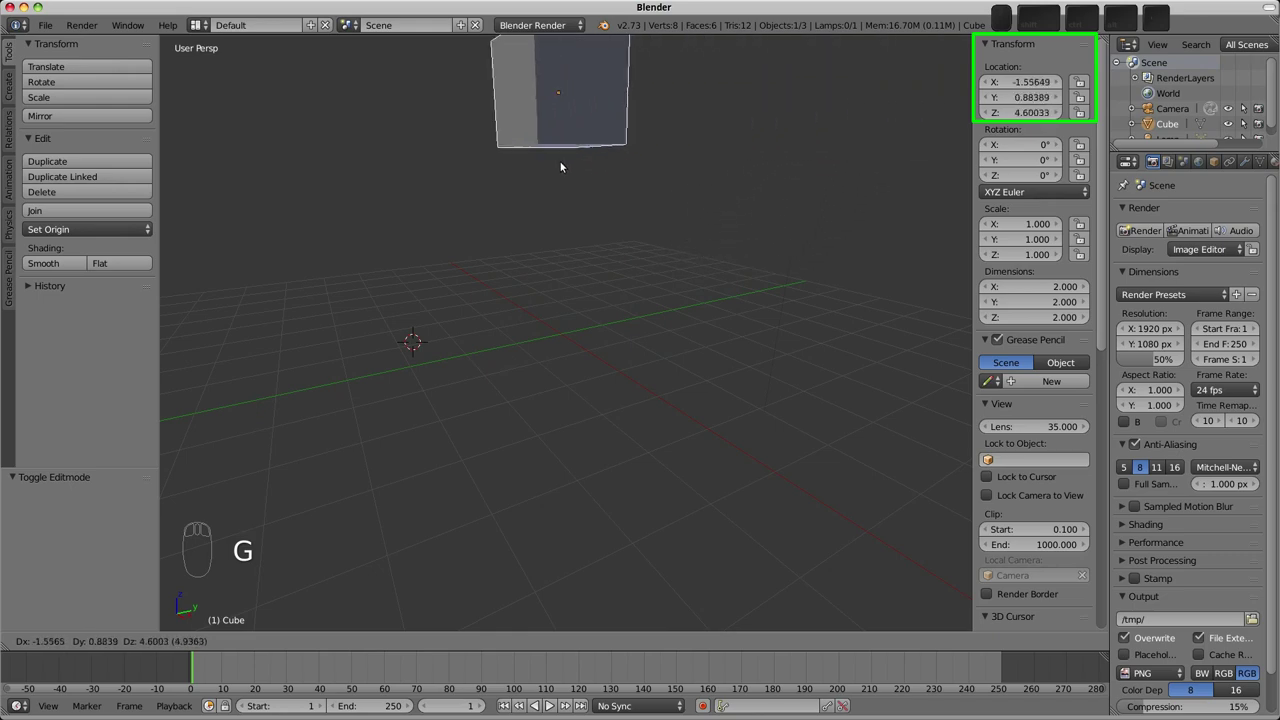
click(881, 173)
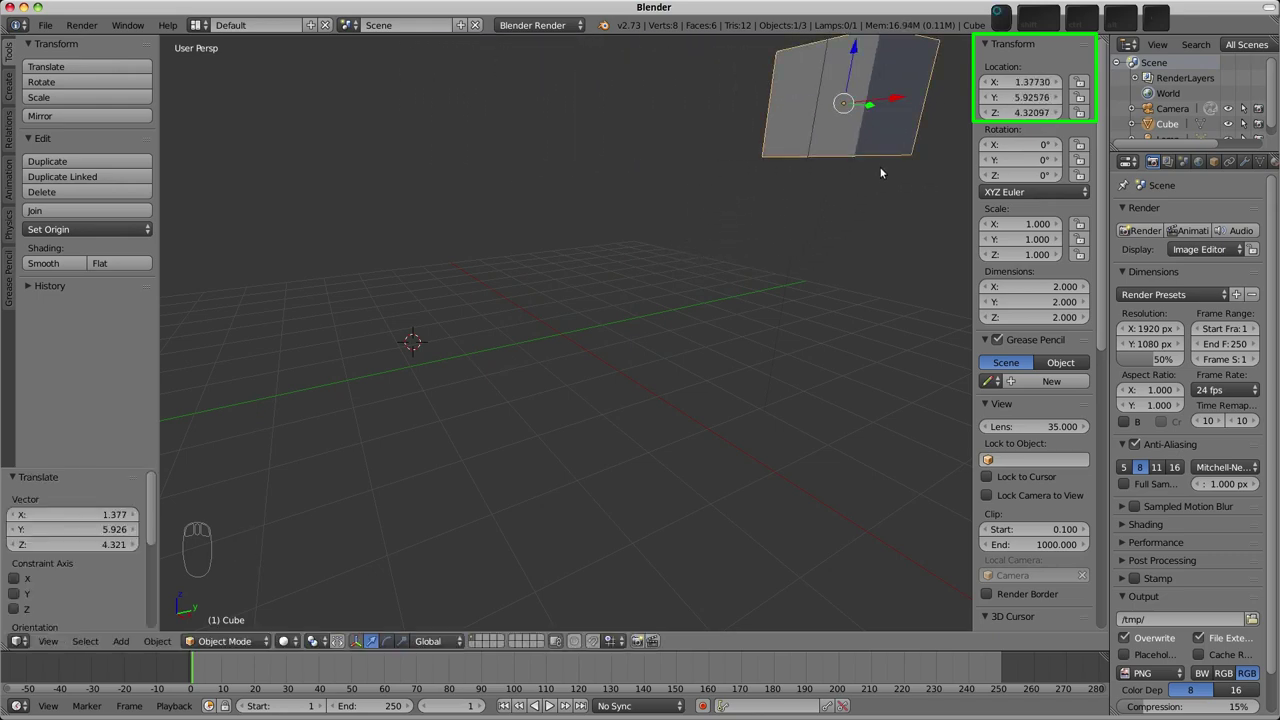
Step: Enter Edit Mode and select all 8 vertices
key(Tab)
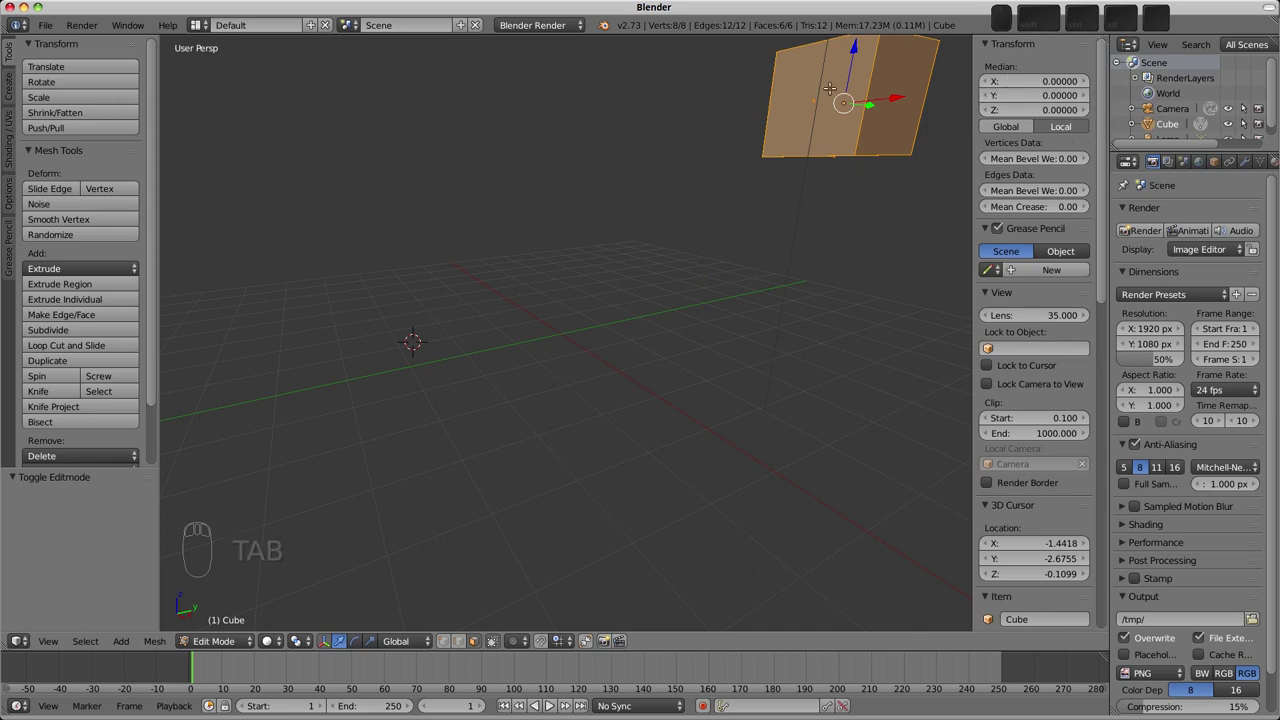
key(a)
key(a)
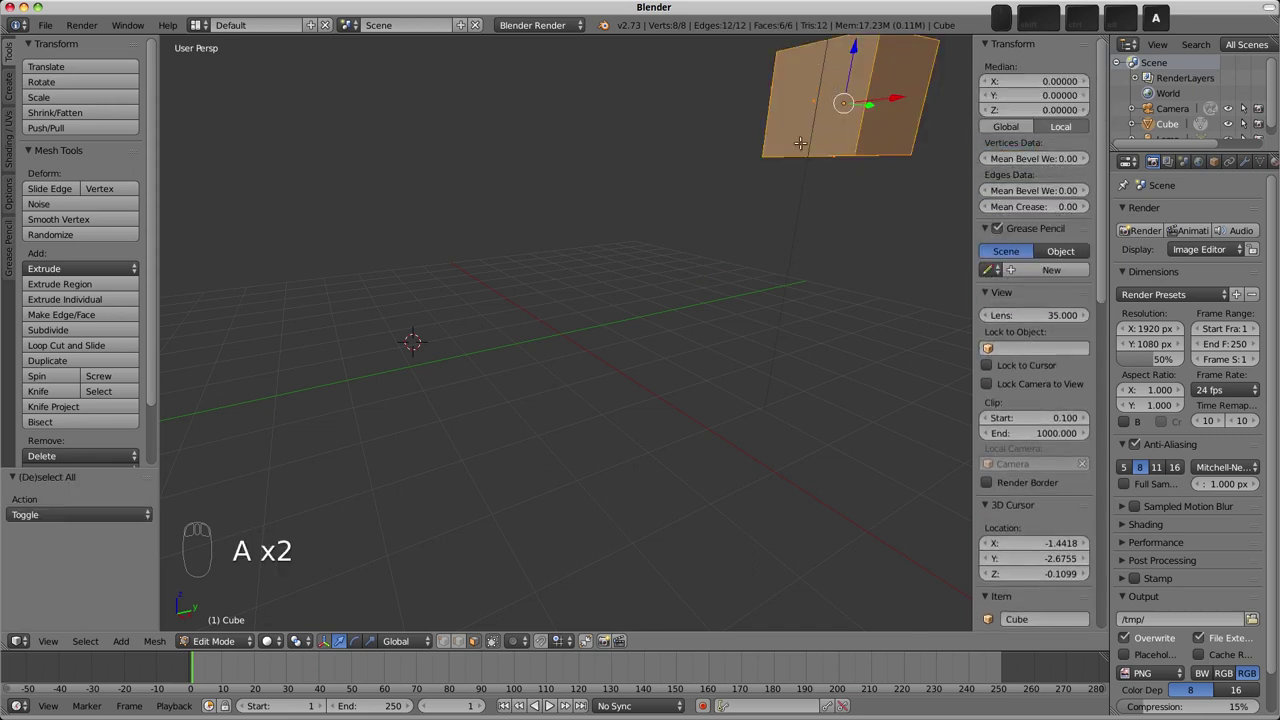
key(a)
key(a)
Step: Toggle the median display between Global and Local, then try and cancel a mesh move
click(1003, 129)
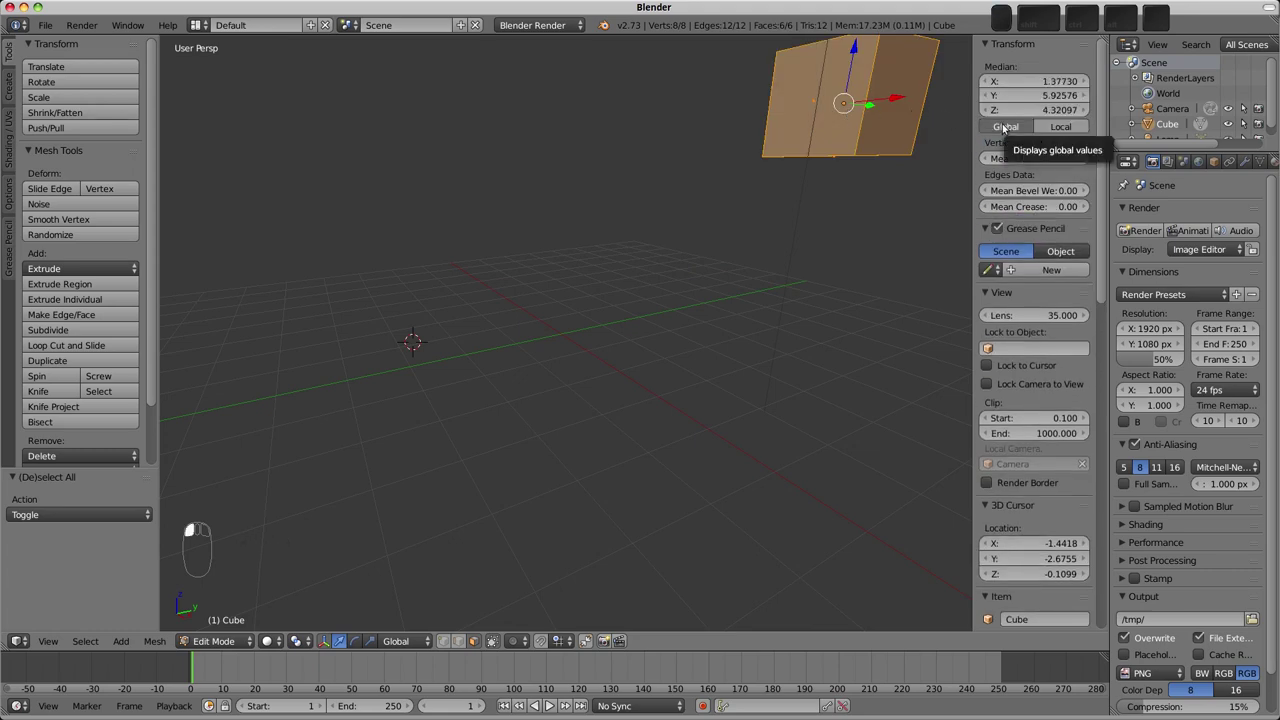
click(1061, 128)
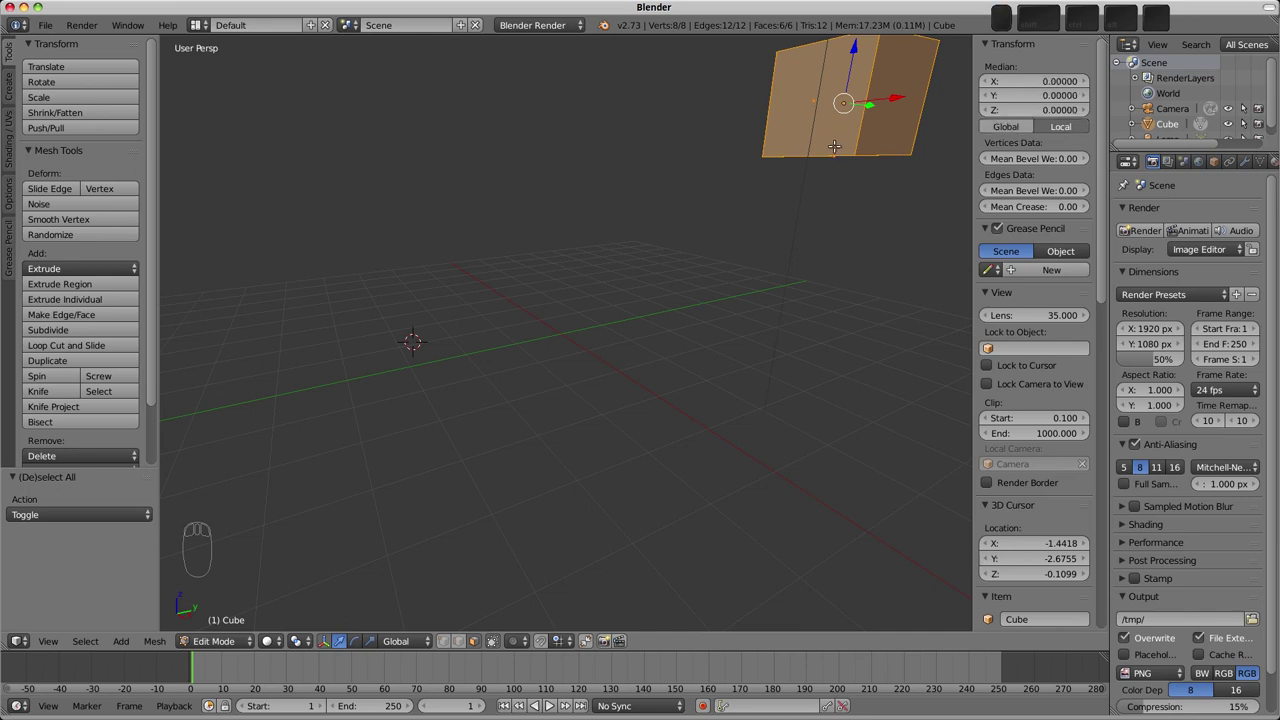
key(g)
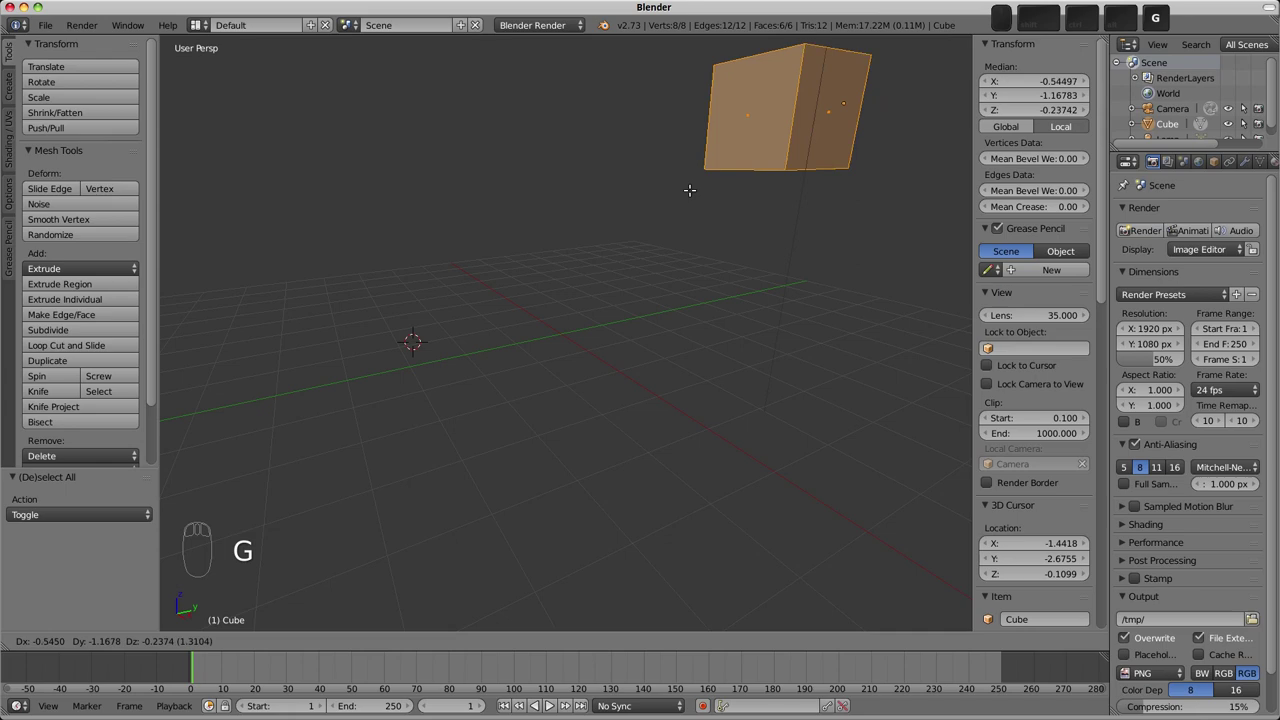
right_click(597, 260)
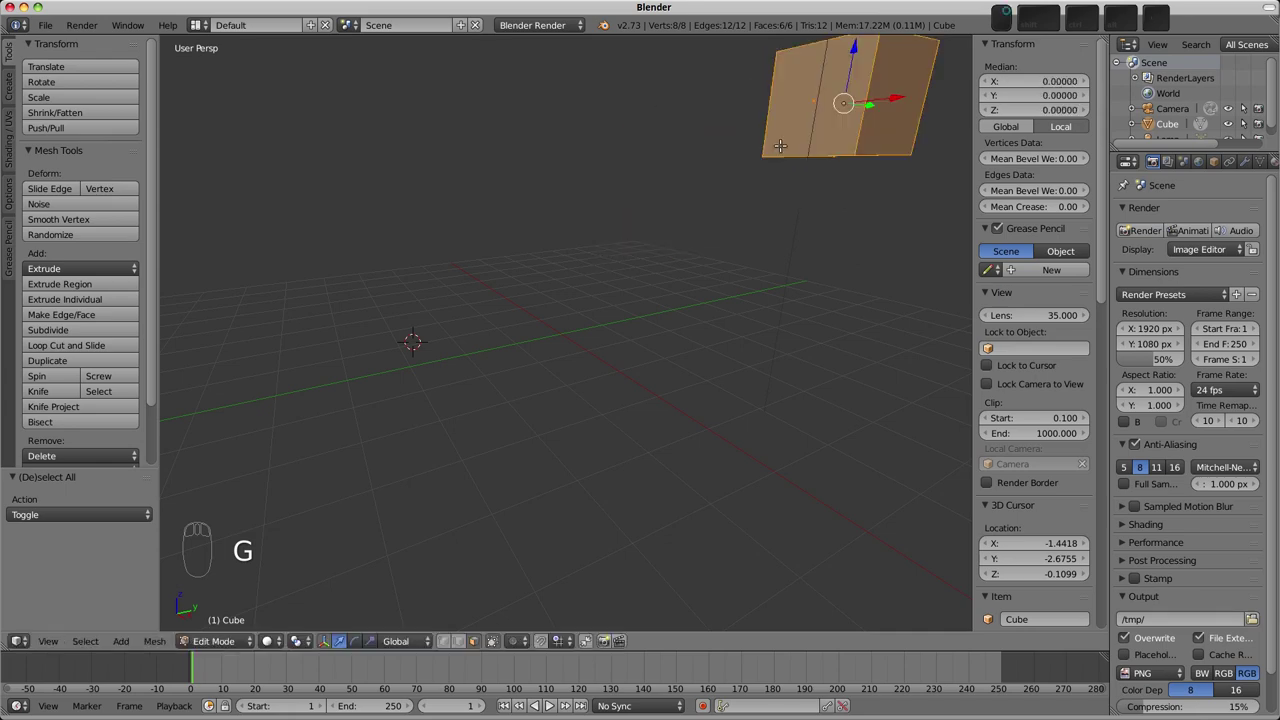
Step: In Object Mode, move the cube and undo it back to location 0, 0, 0
key(Tab)
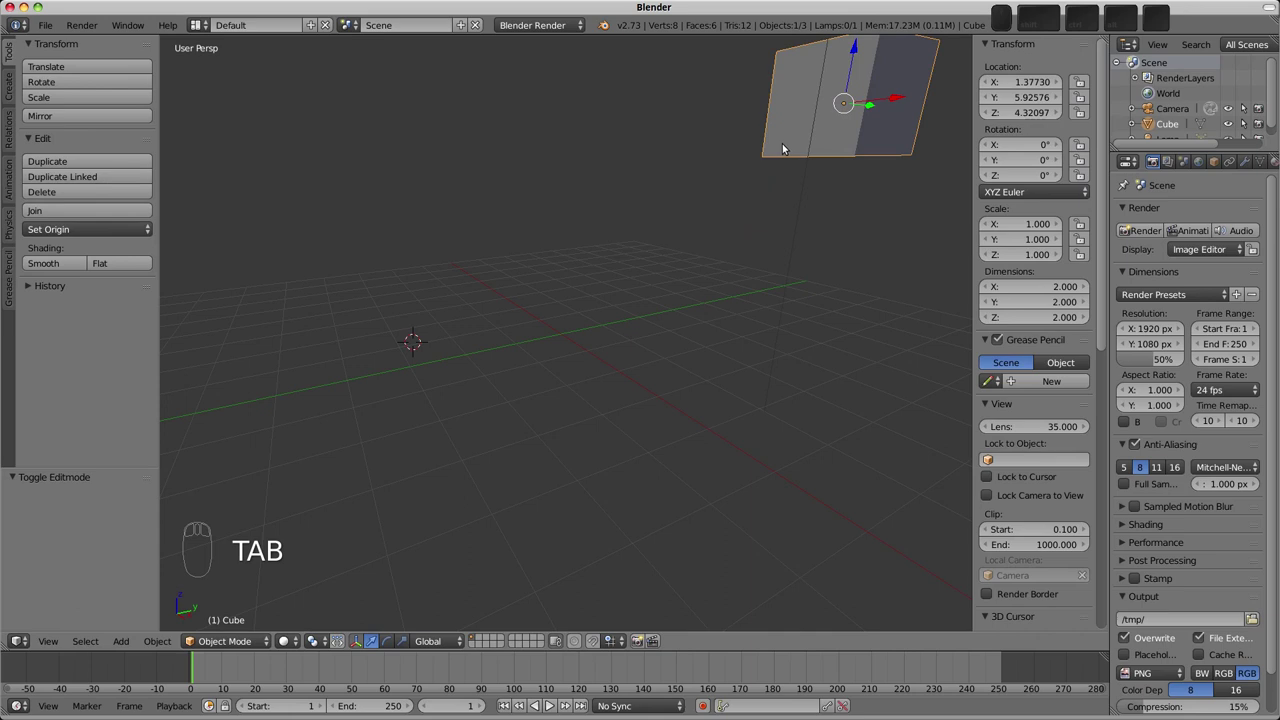
key(g)
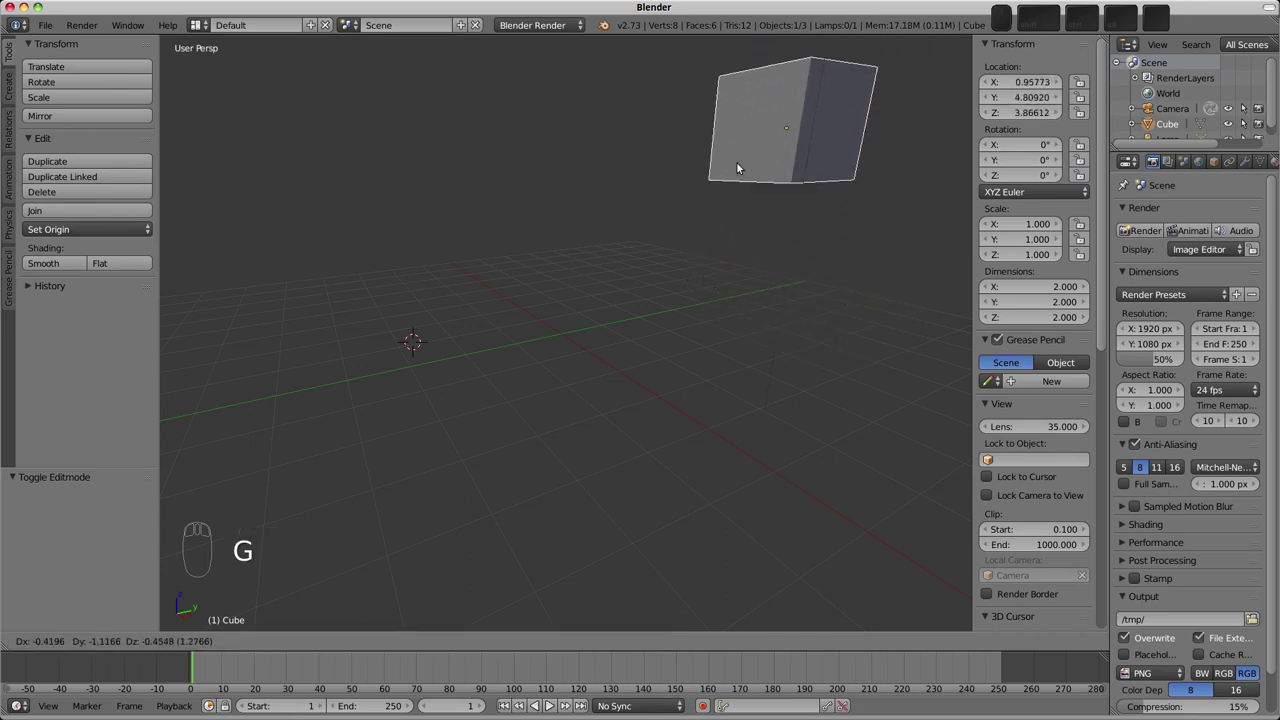
click(750, 158)
key(ctrl+z)
key(ctrl+z)
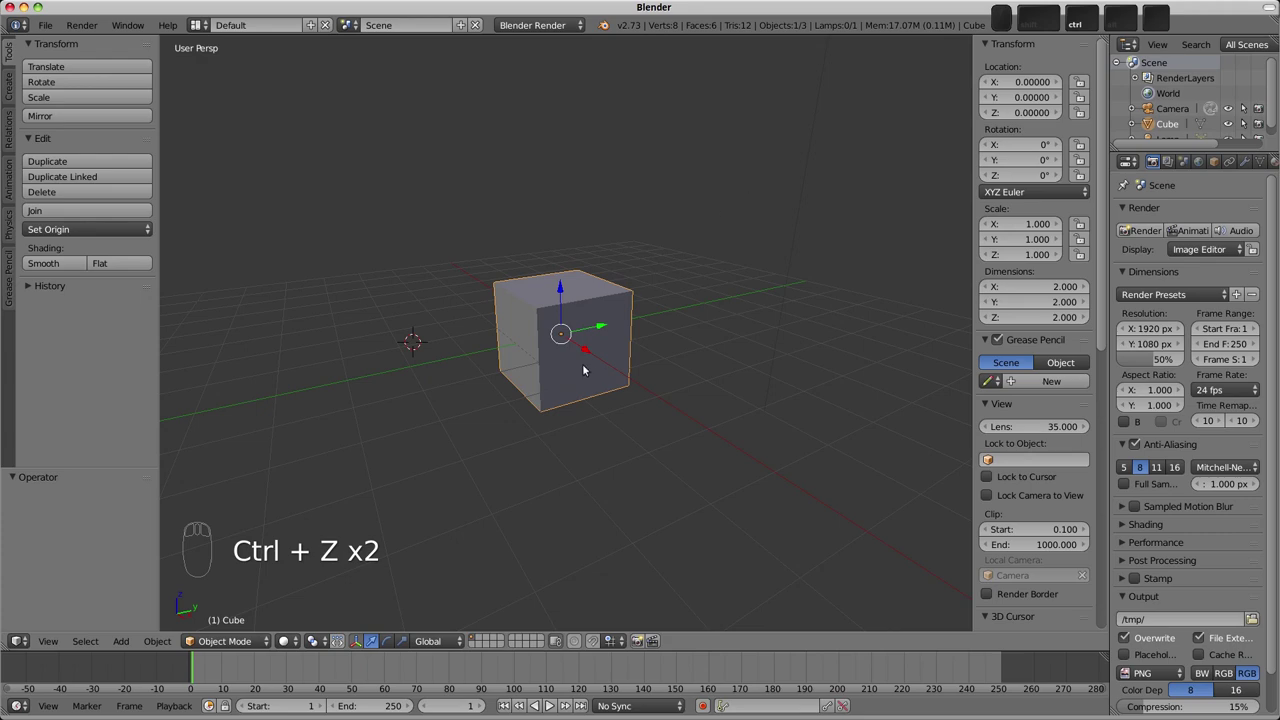
scroll(572, 340, up, 2)
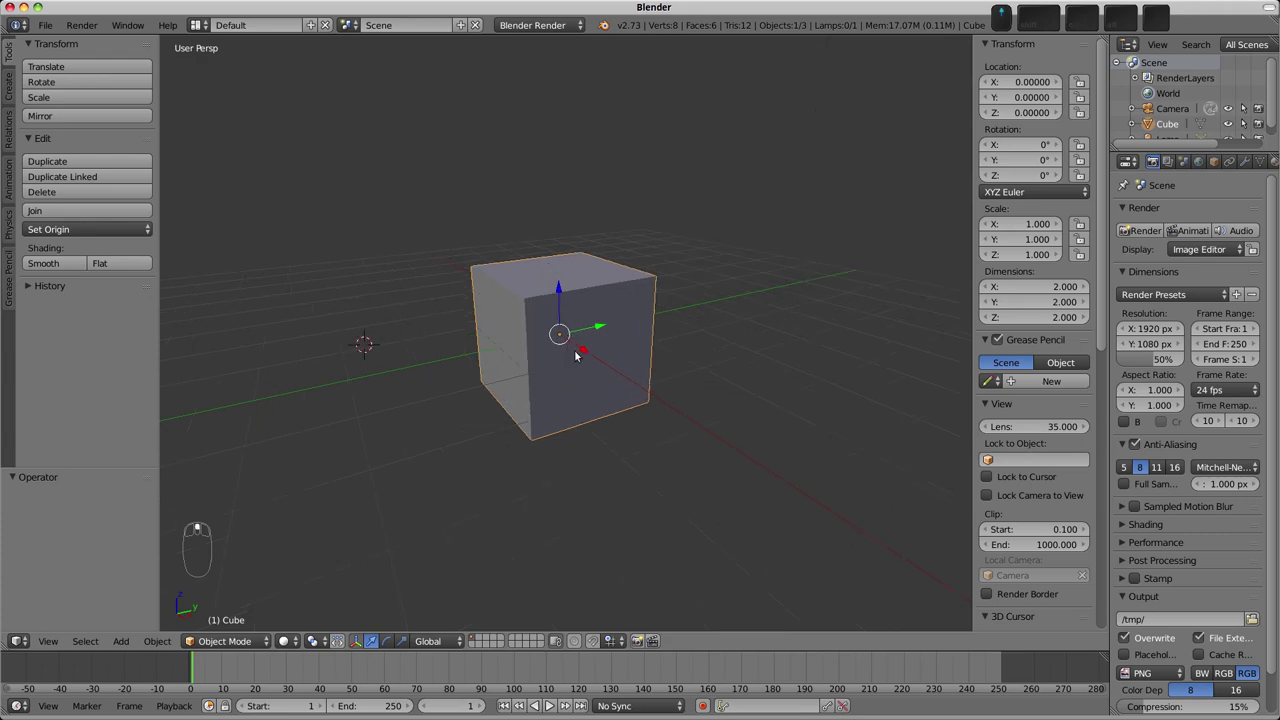
Step: In Edit Mode with edge selection, select only the cube's top-right edge
key(Tab)
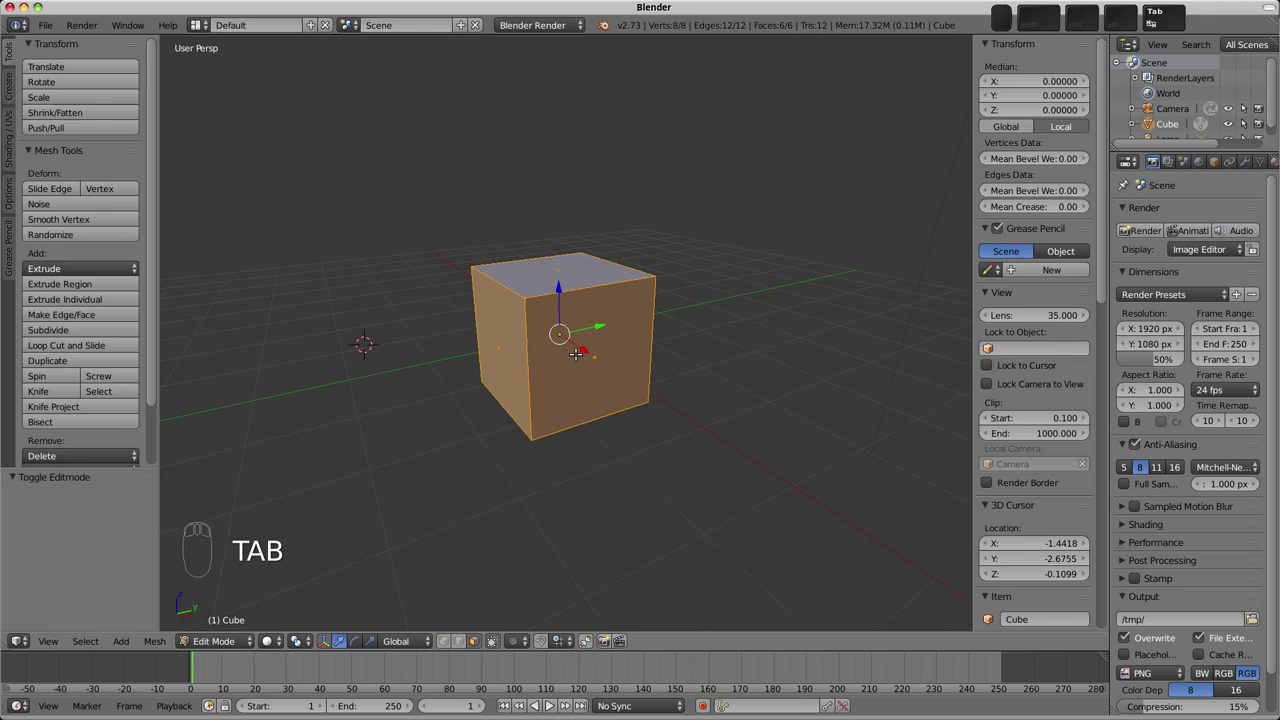
key(a)
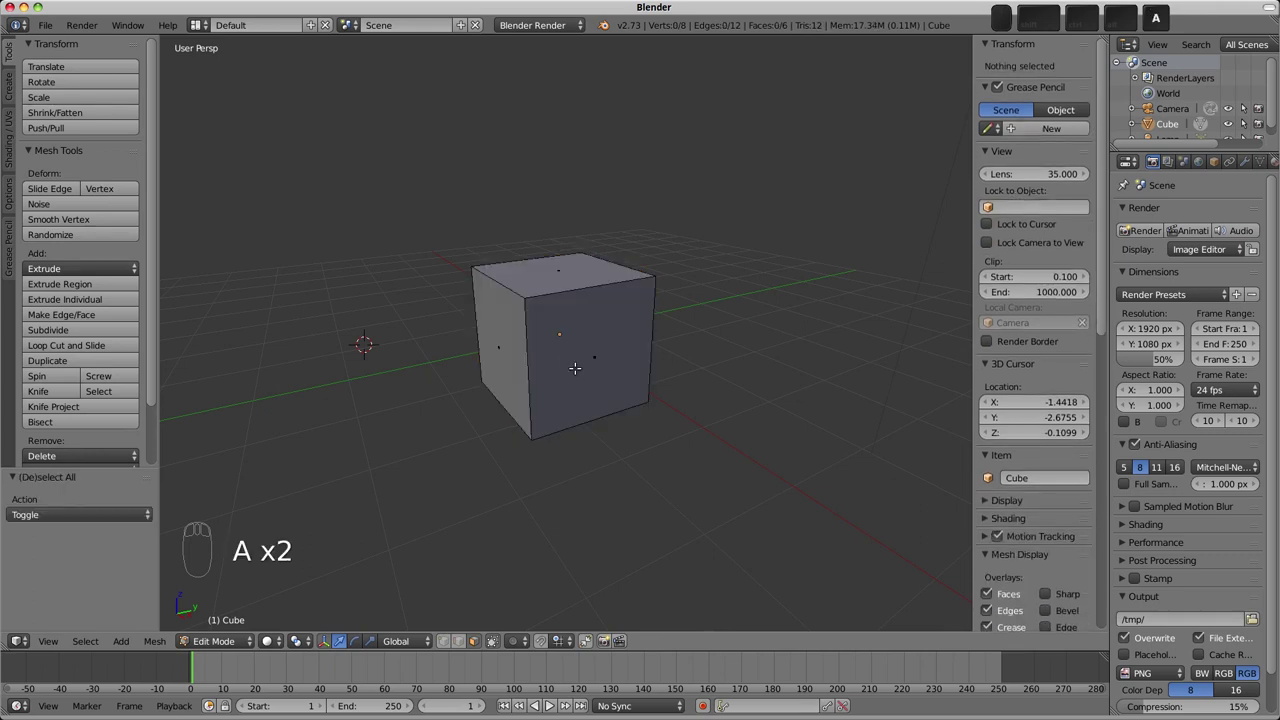
middle_drag(576, 355, 683, 378)
key(ctrl+Tab)
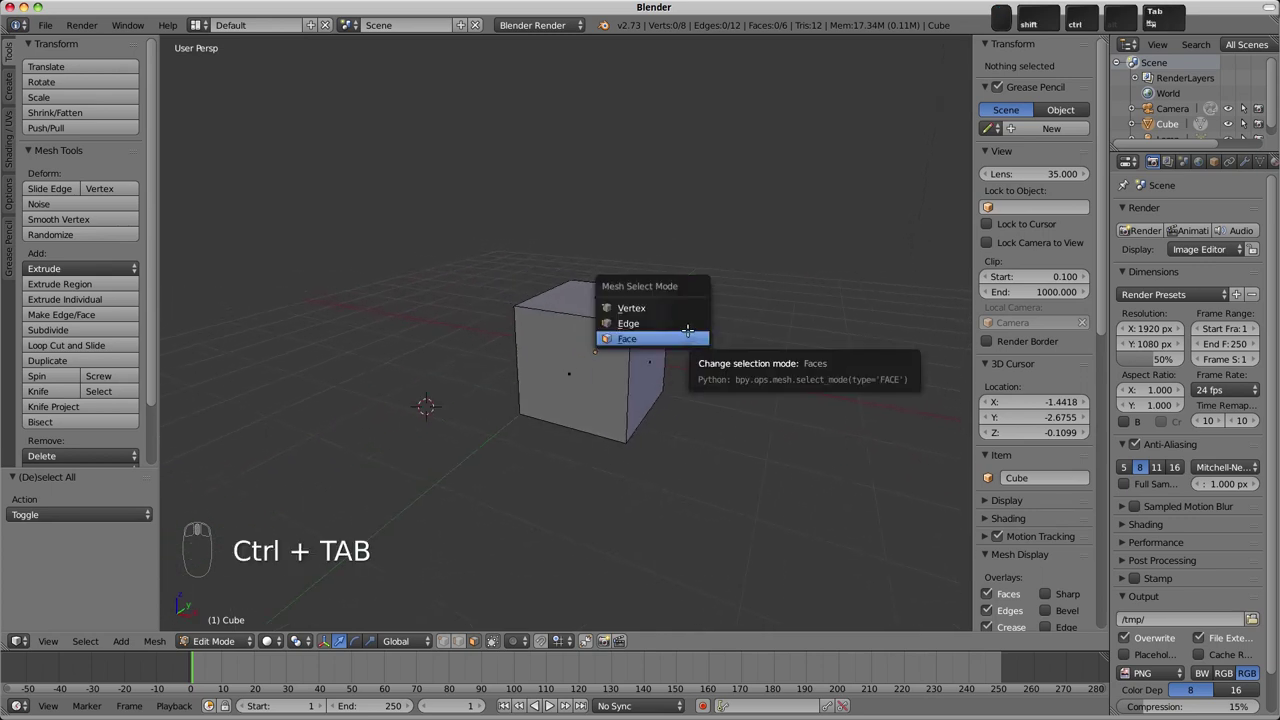
click(685, 336)
right_click(654, 307)
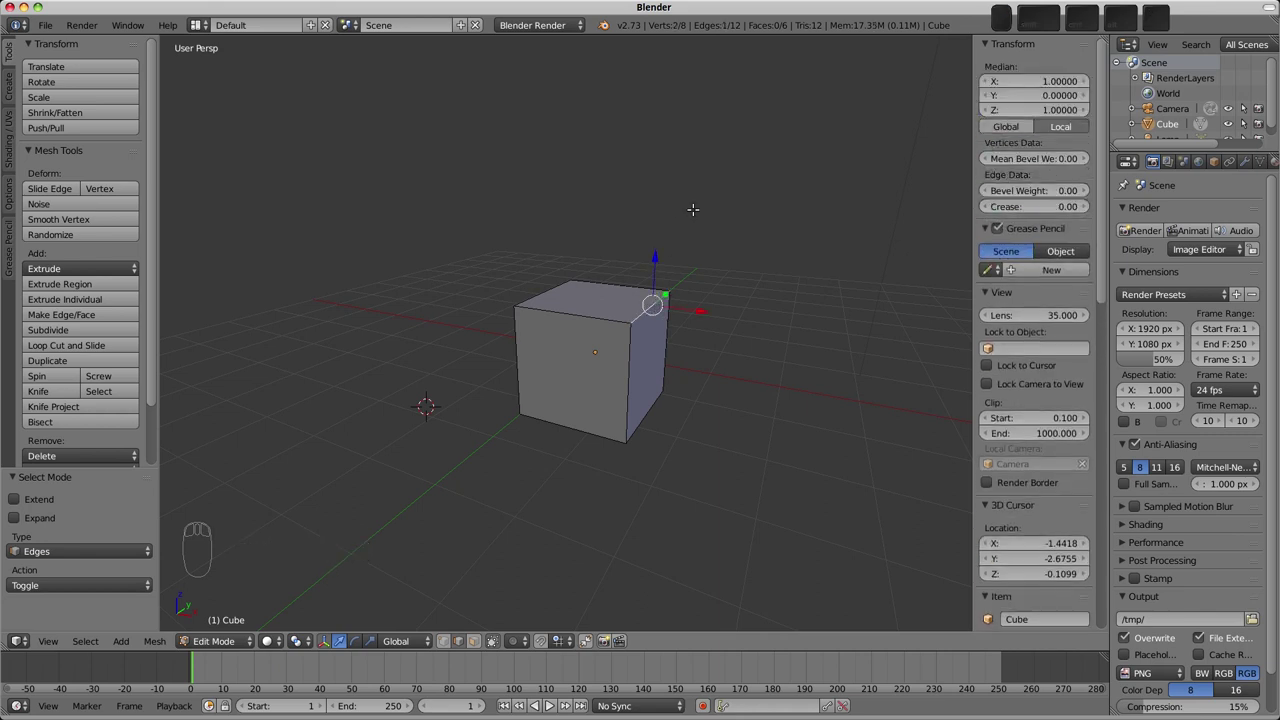
Step: Lower the edge 1.793 along Z into a wedge, undoing a trial stretch along X
key(g)
key(z)
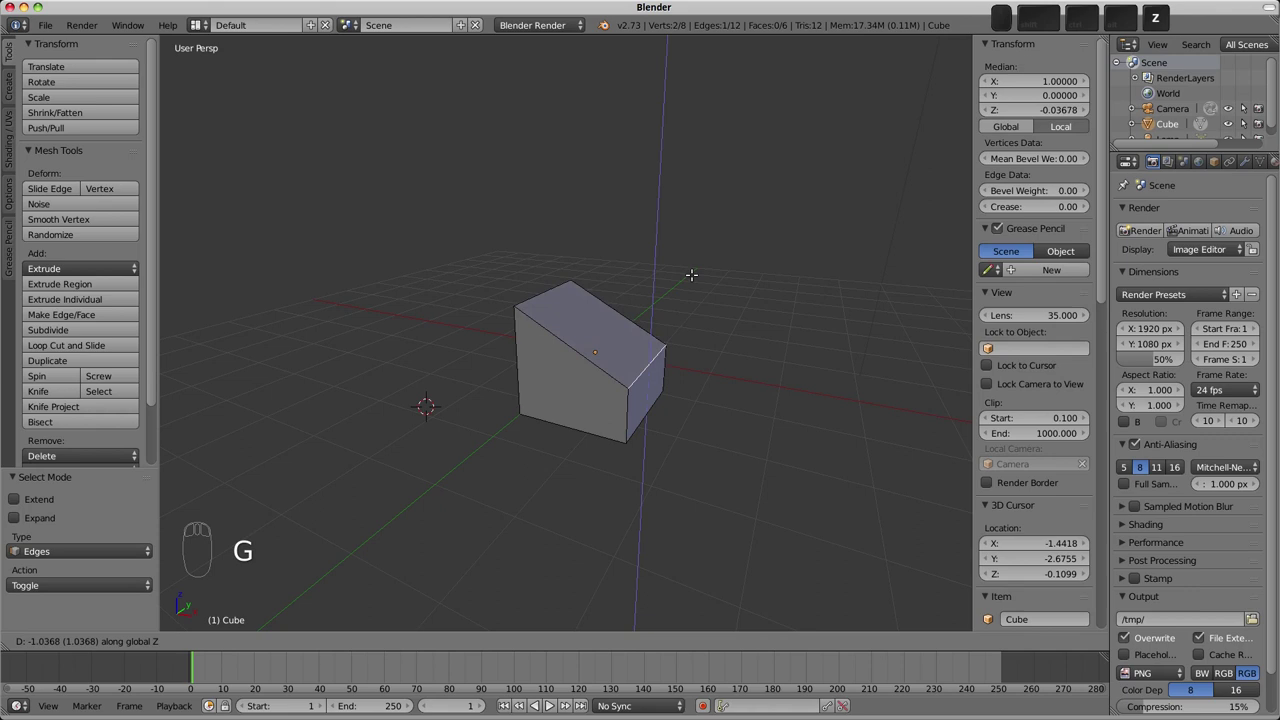
click(685, 308)
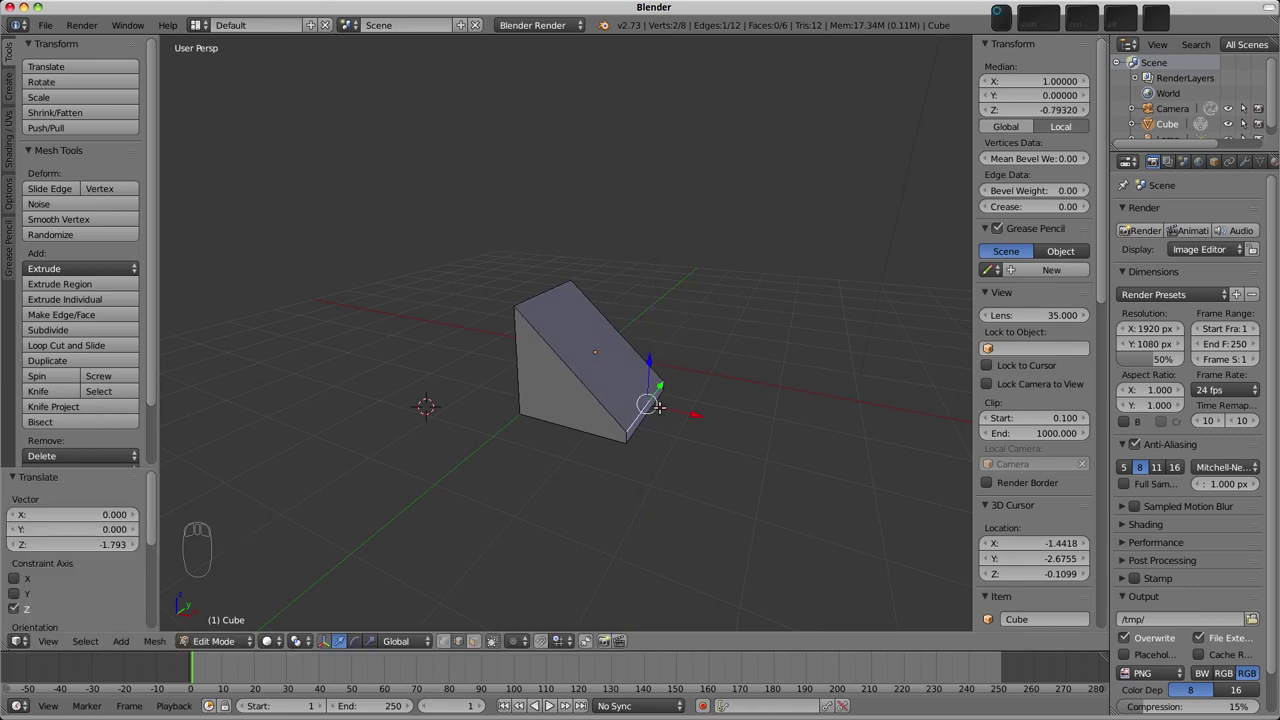
shift+right_click(641, 425)
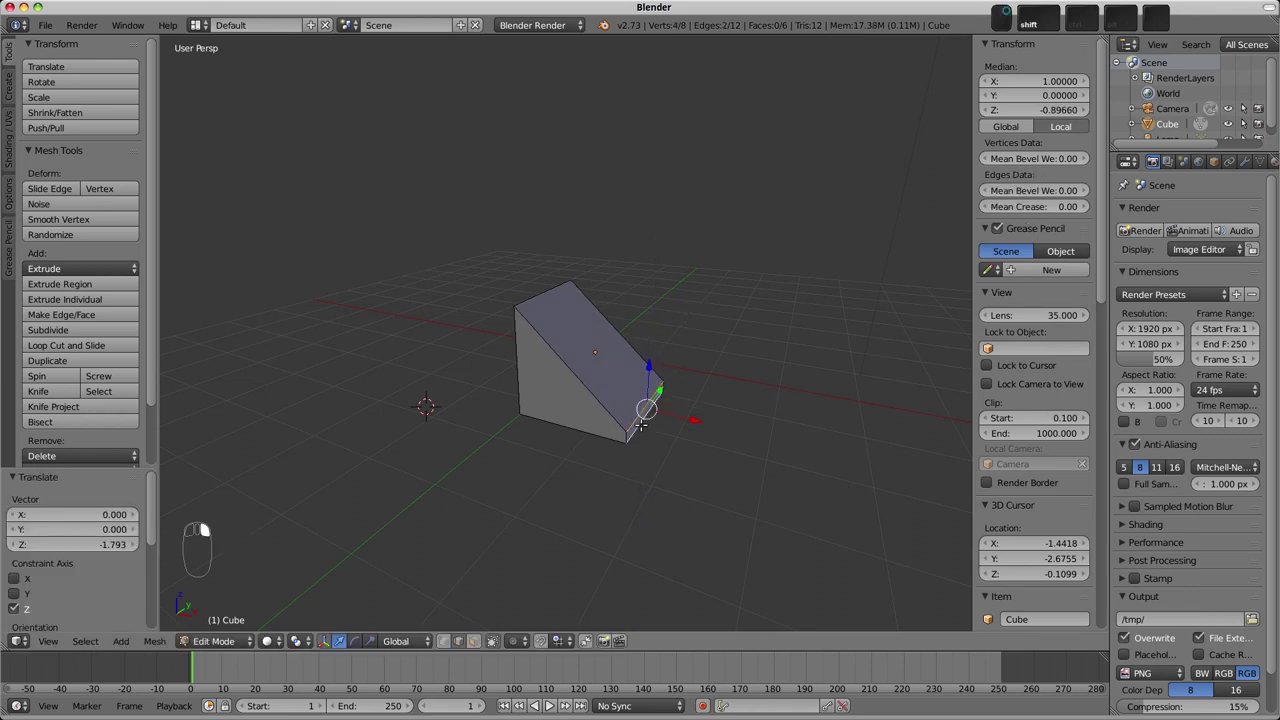
drag(695, 423, 795, 449)
middle_drag(535, 376, 613, 358)
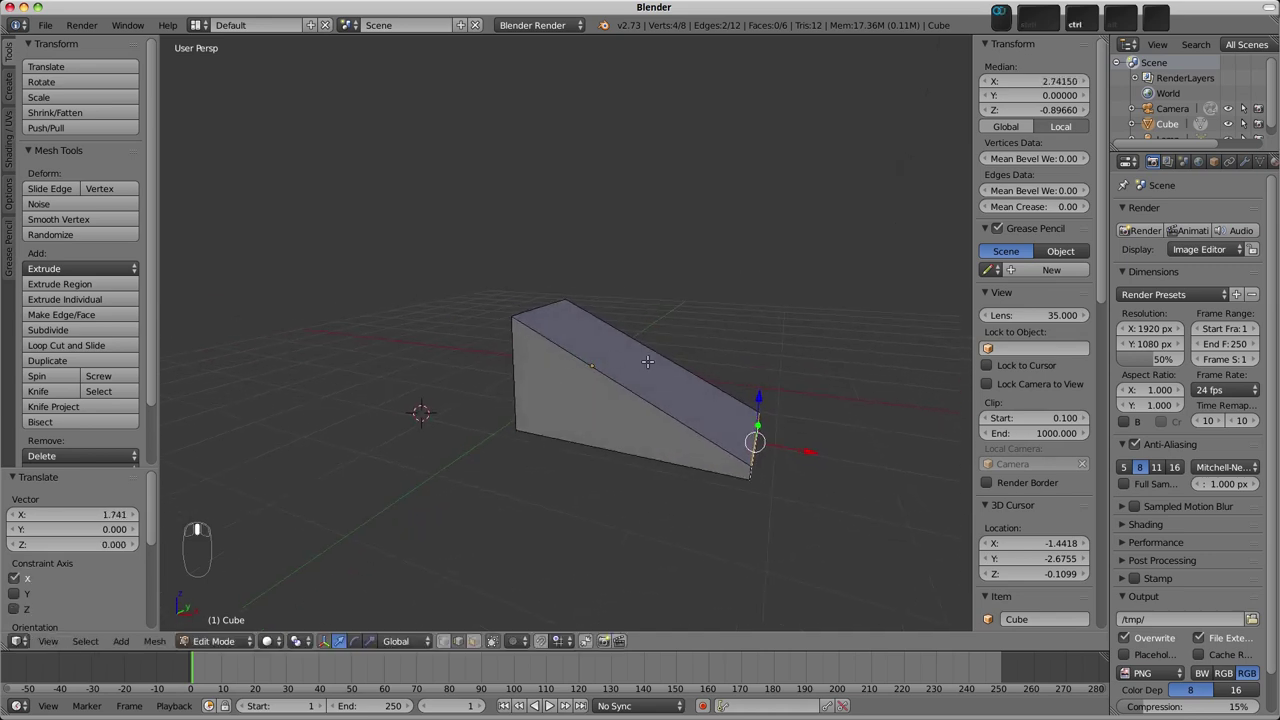
key(ctrl+z)
Step: Undo back to the plain cube and select its top face in face selection mode
key(ctrl+z)
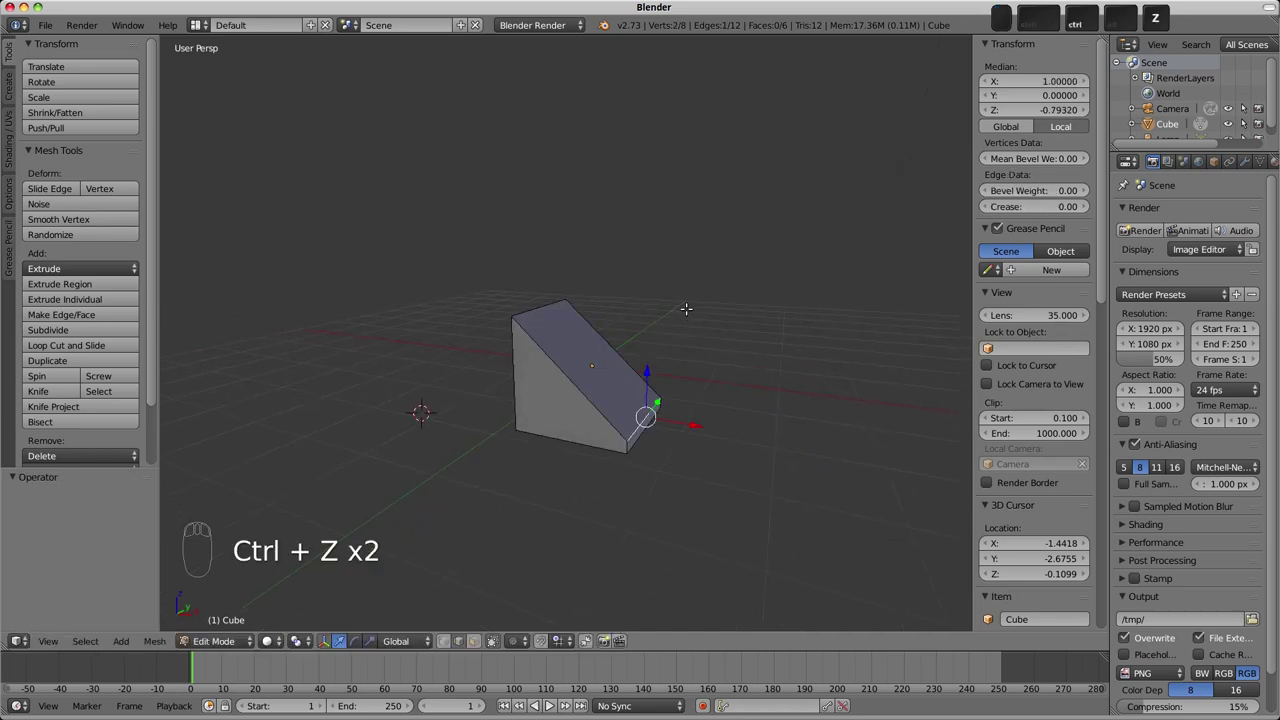
key(ctrl+z)
middle_drag(619, 327, 620, 363)
key(ctrl+Tab)
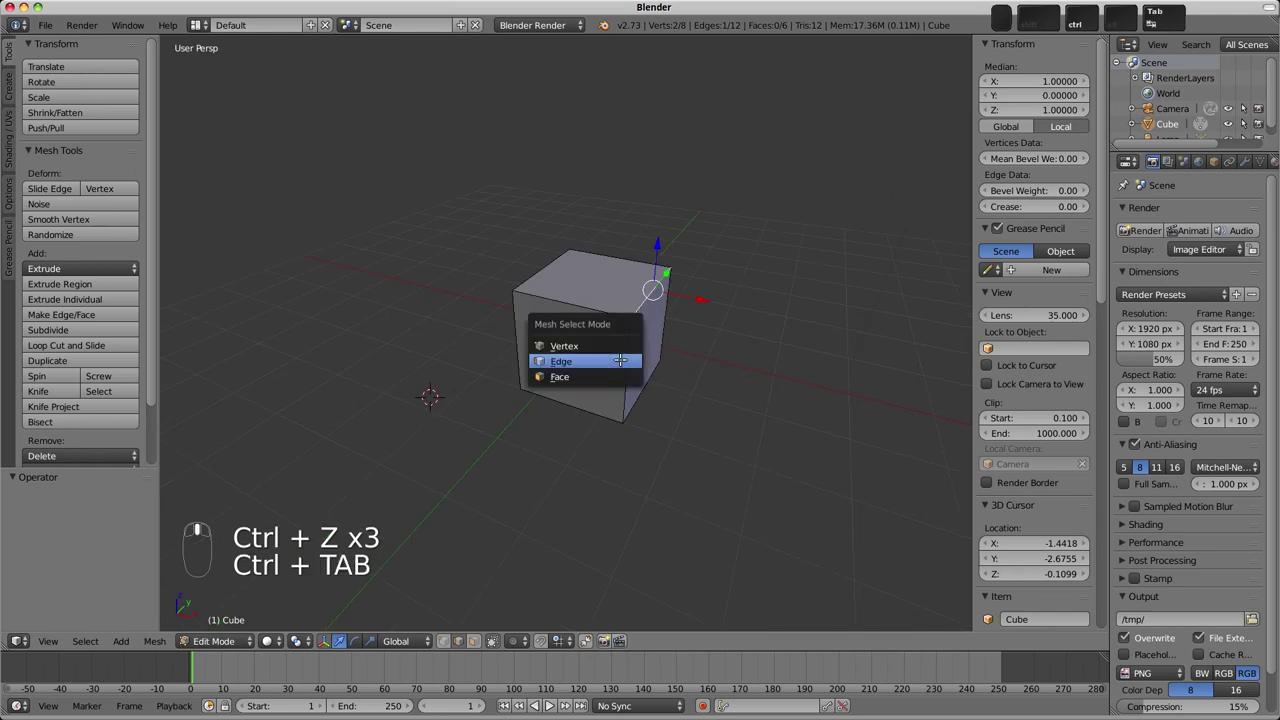
click(620, 377)
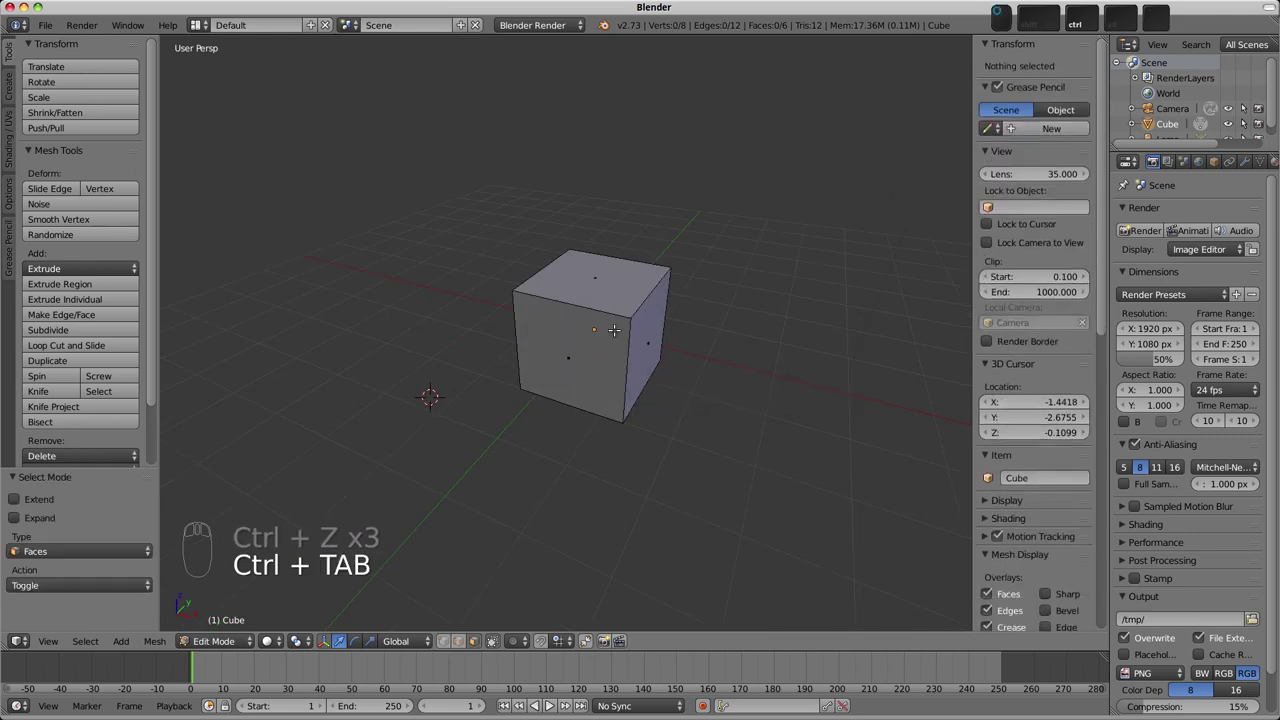
right_click(601, 278)
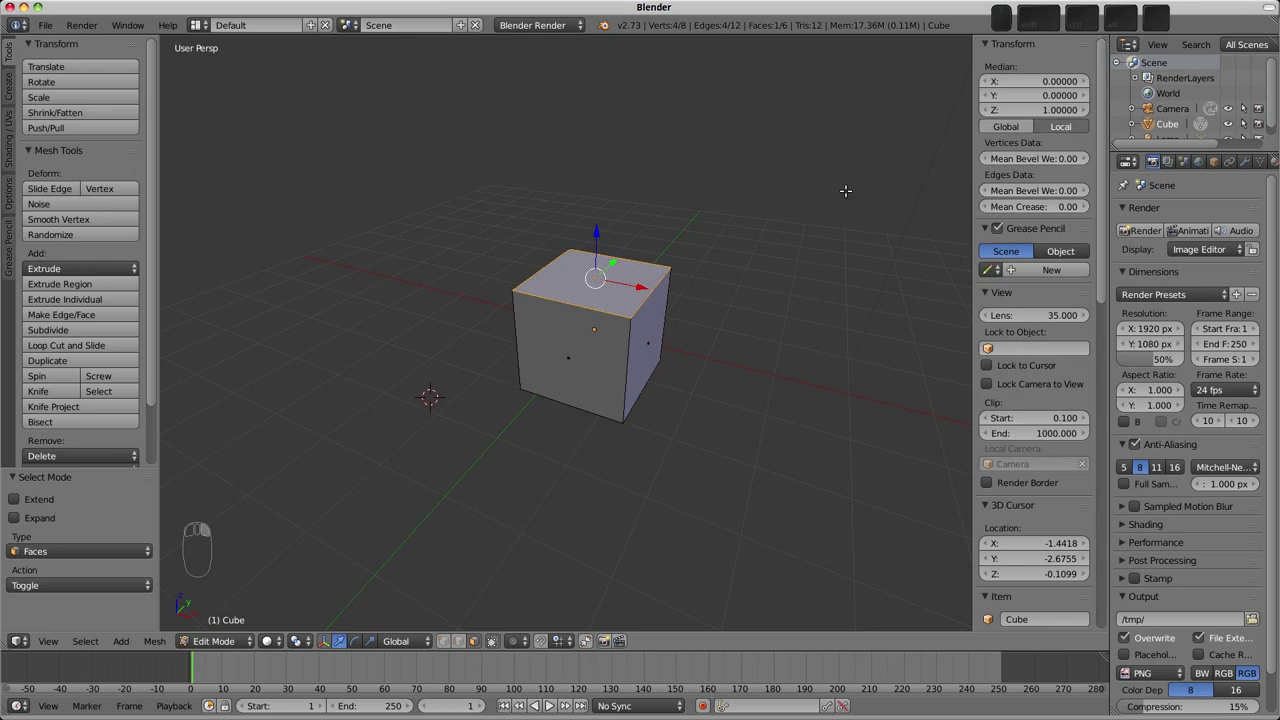
Step: Scale the top face to a point and lower it into a pyramid, then undo it
key(s)
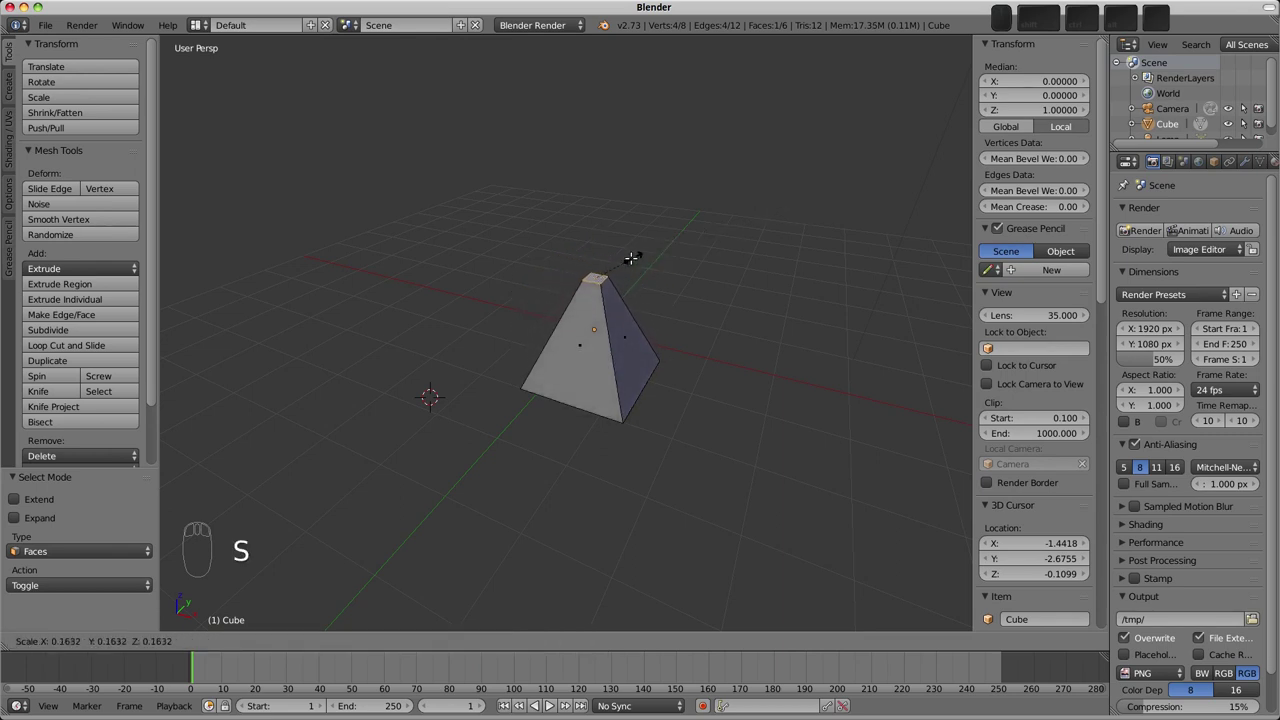
click(610, 268)
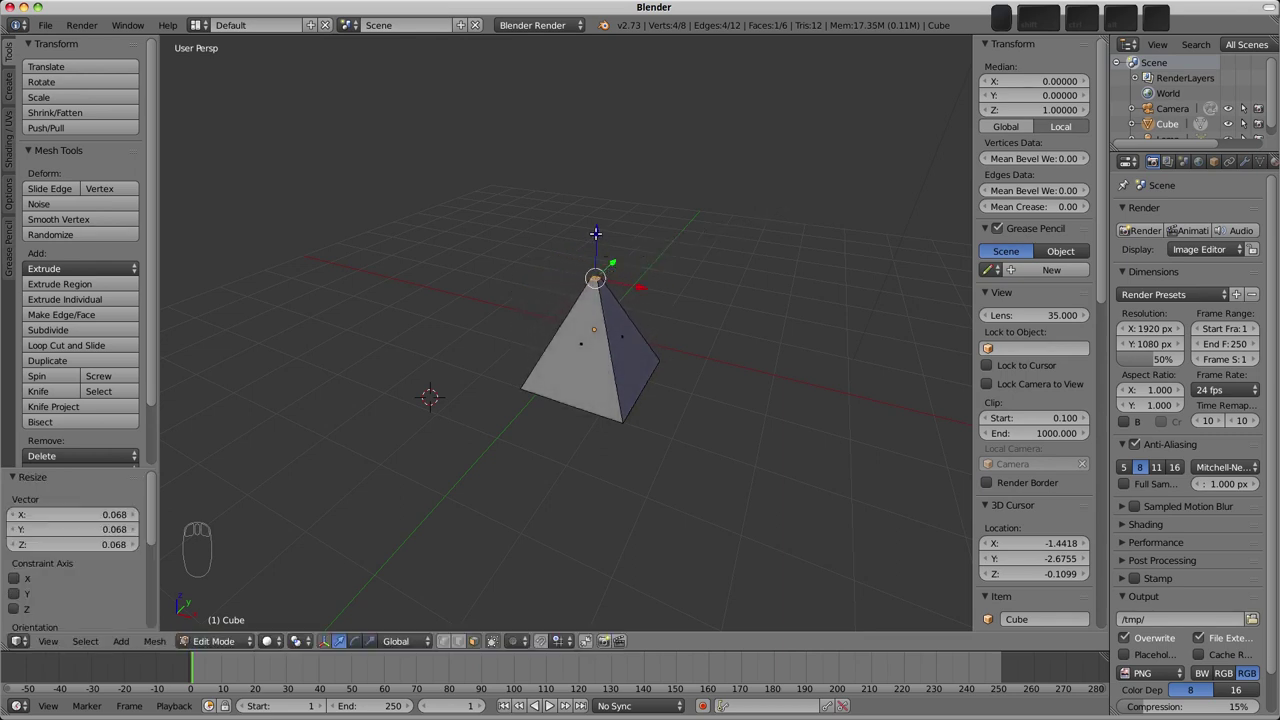
drag(595, 233, 598, 283)
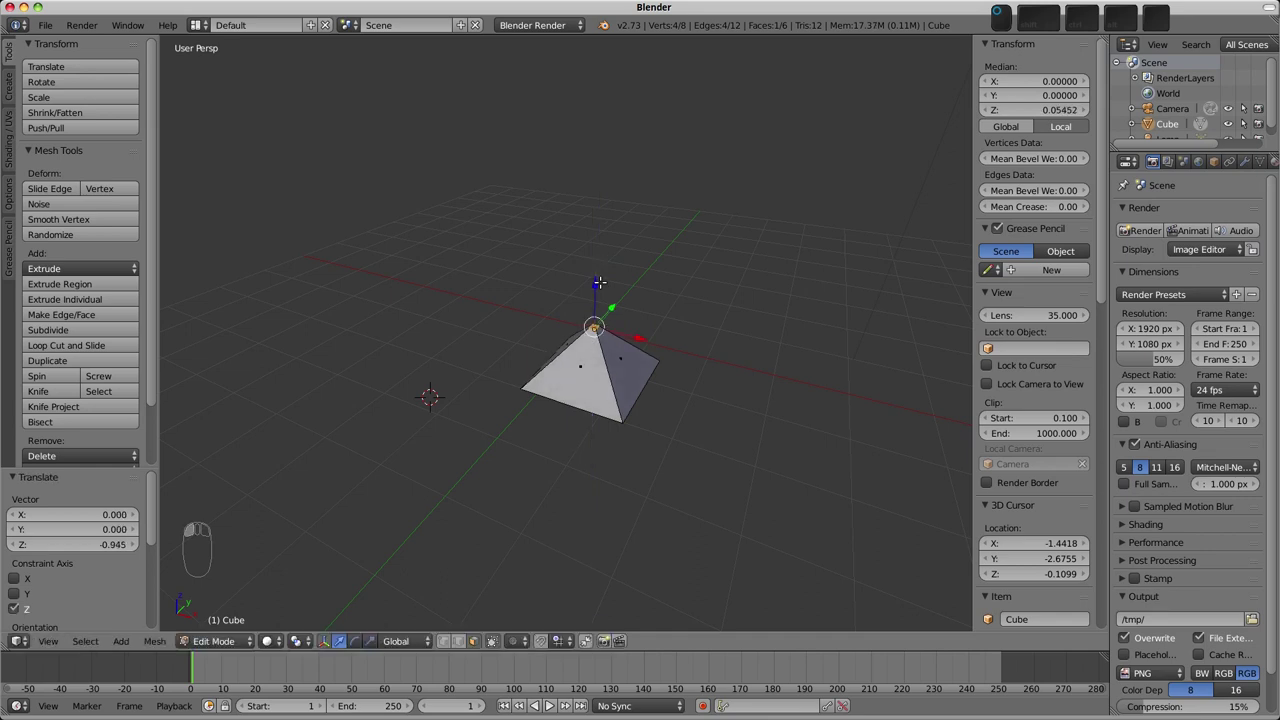
middle_drag(590, 416, 607, 389)
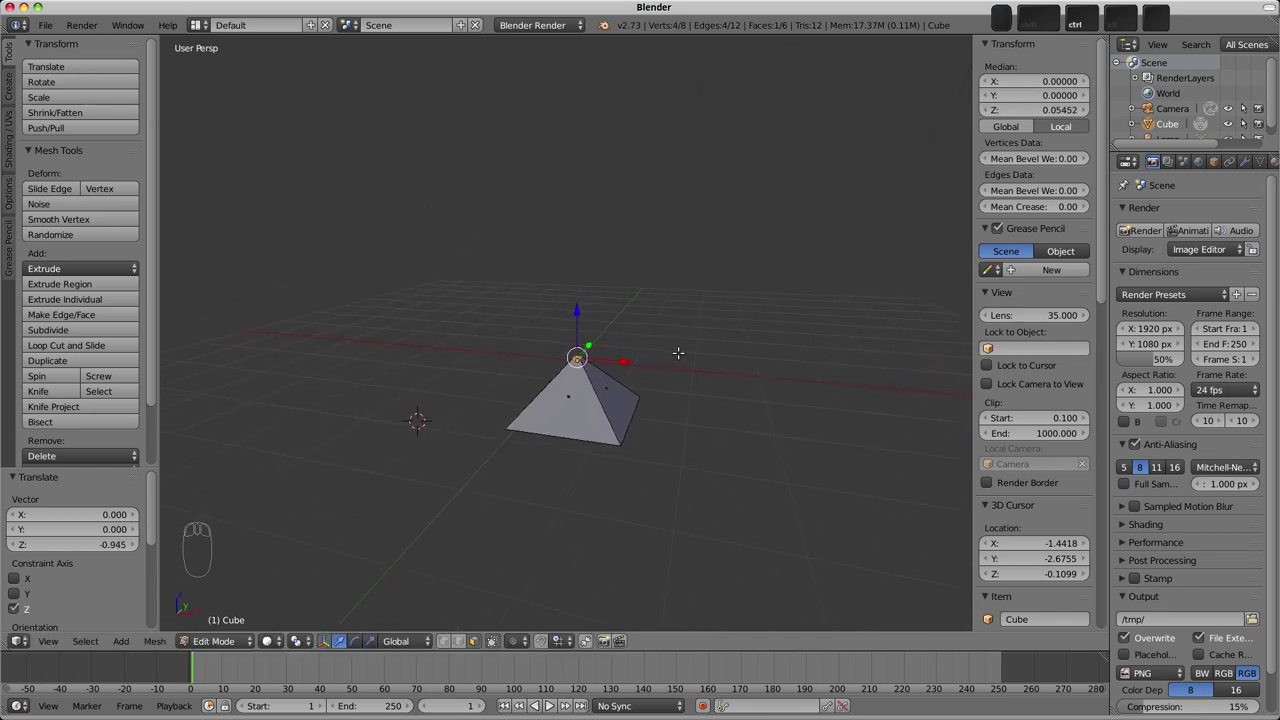
key(ctrl+z)
key(ctrl+z)
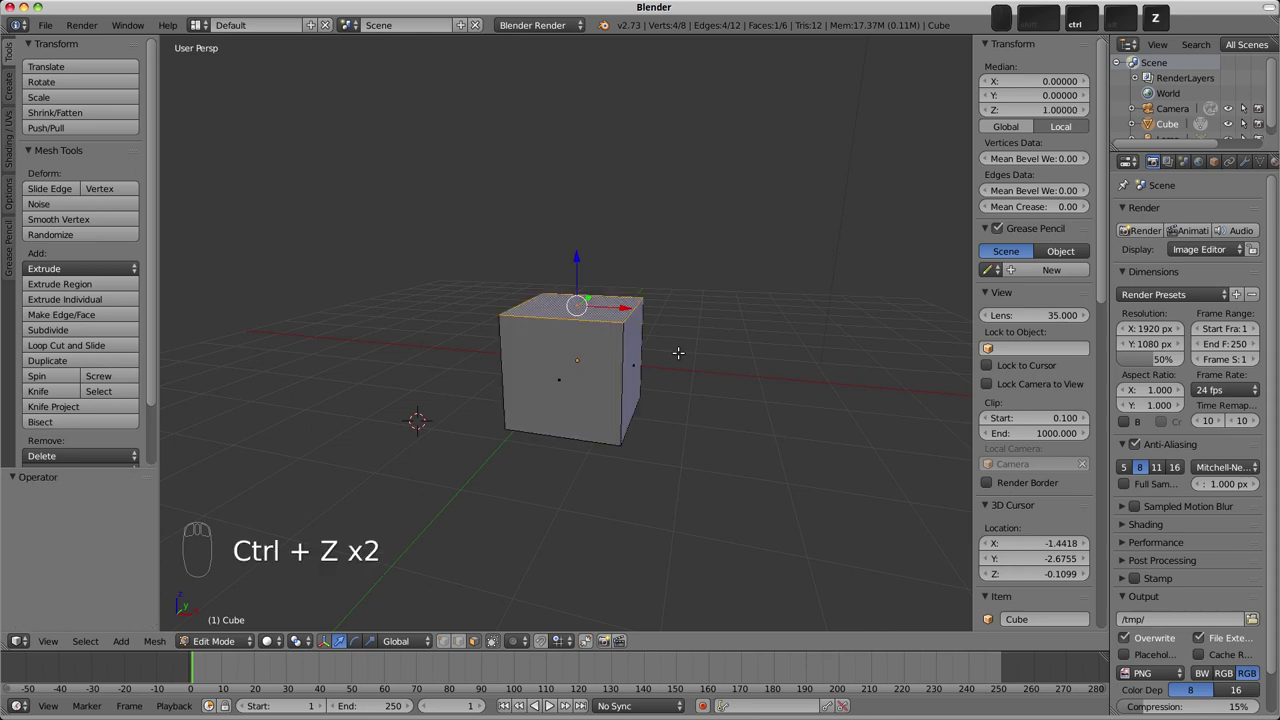
Step: Select the cube's right face, check the Extrude variants, and extrude it with the pull cancelled
middle_drag(643, 384, 642, 442)
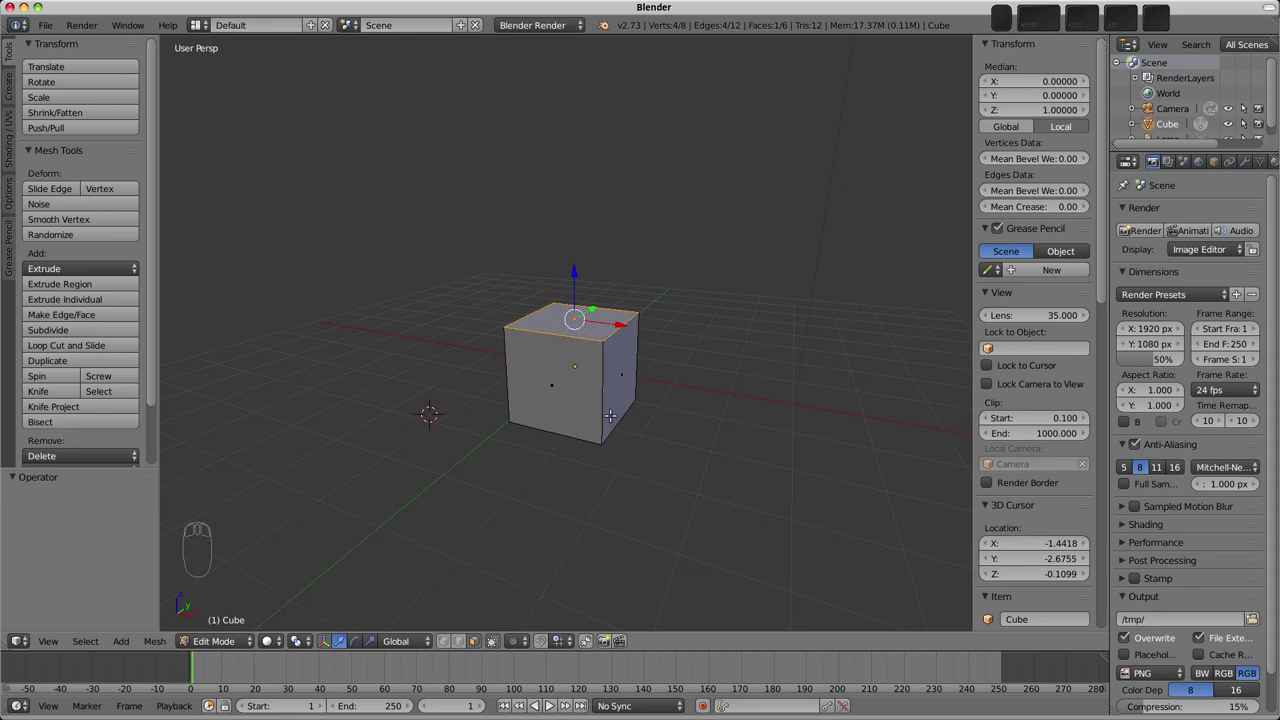
ctrl+shift+middle_drag(690, 368, 638, 366)
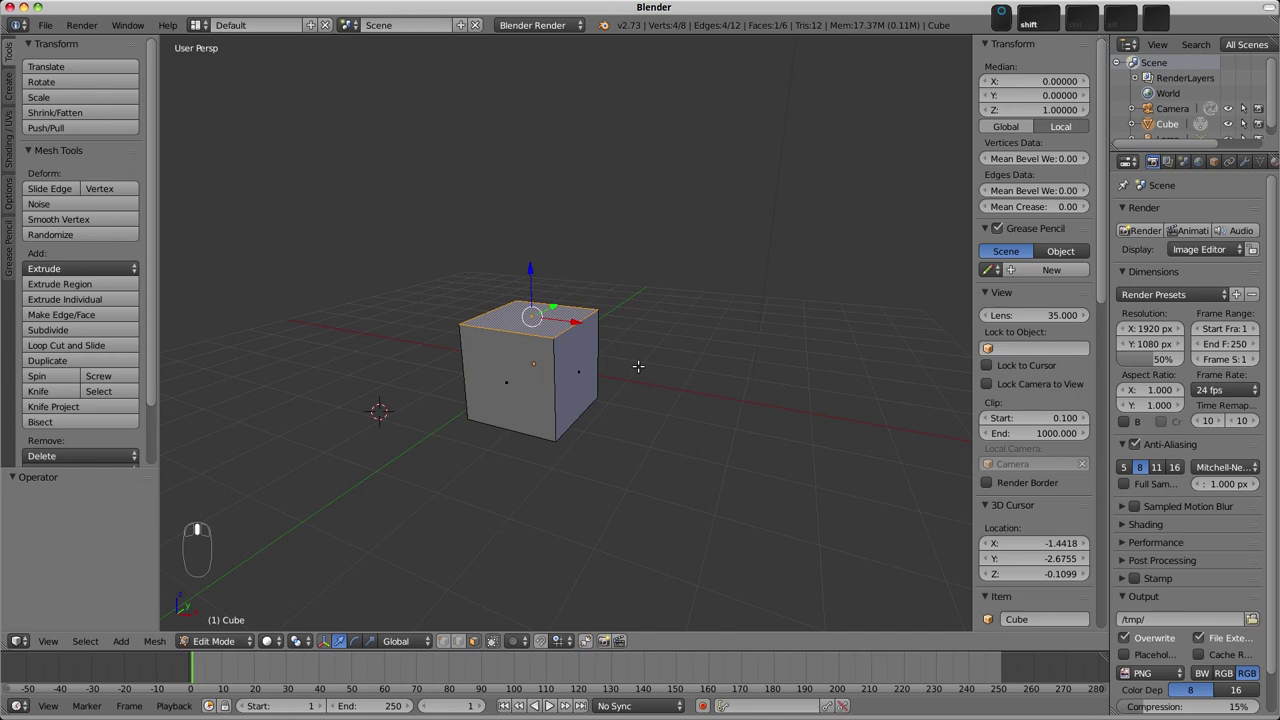
right_click(572, 366)
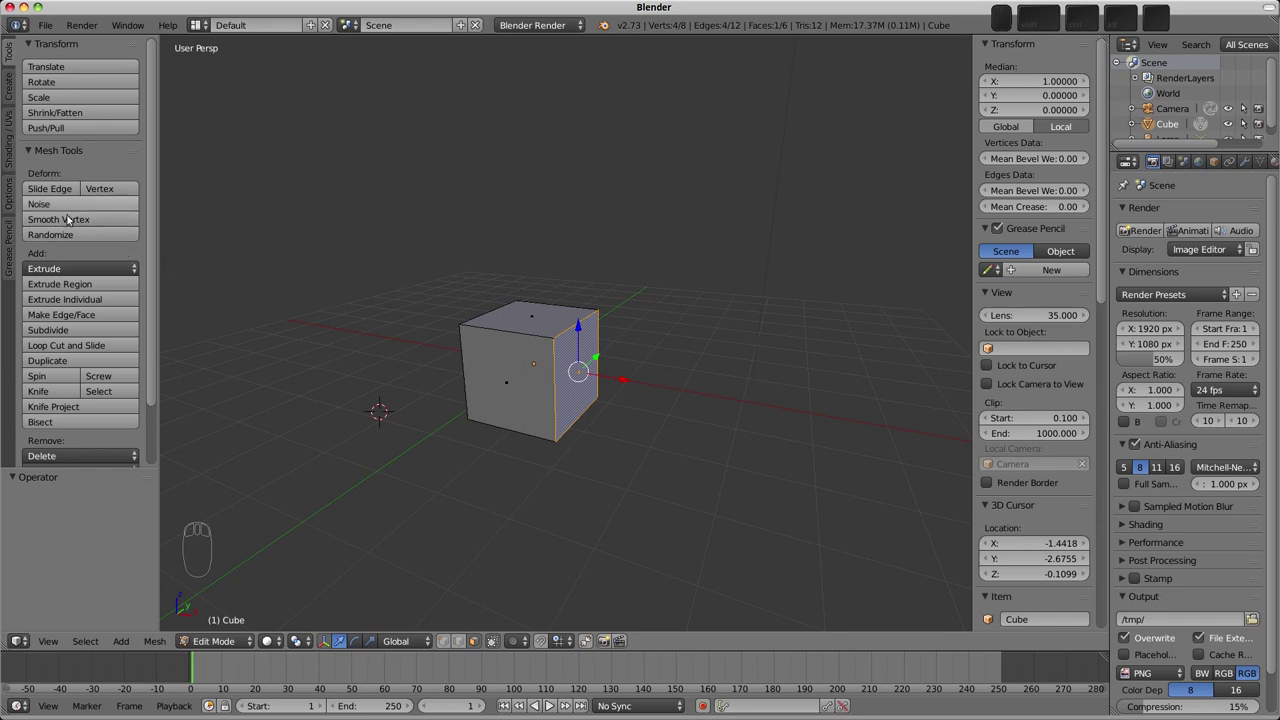
click(83, 269)
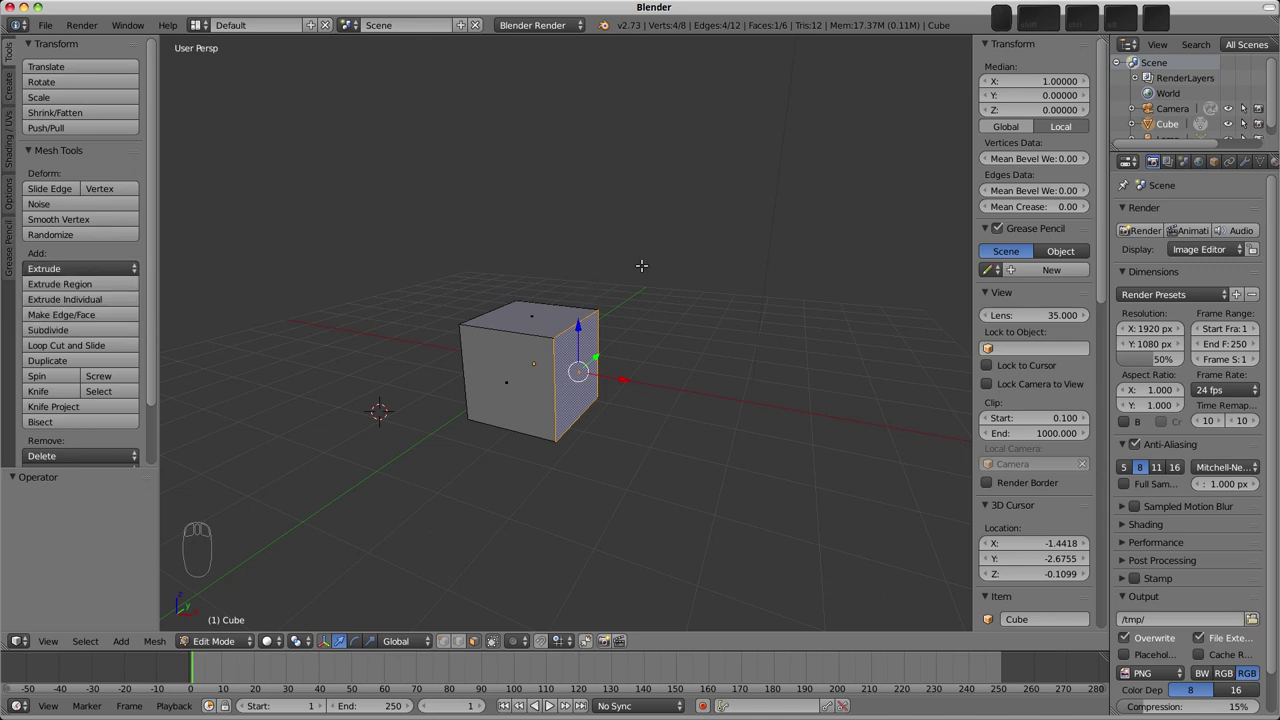
key(e)
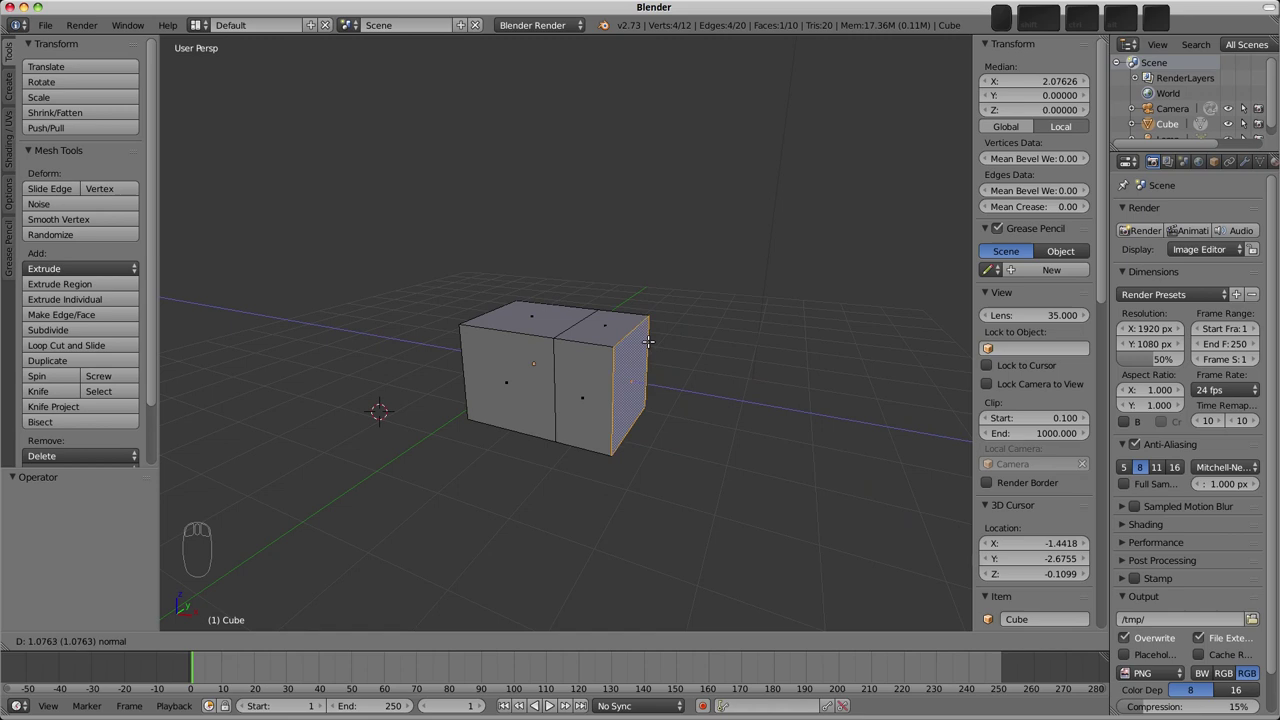
right_click(648, 341)
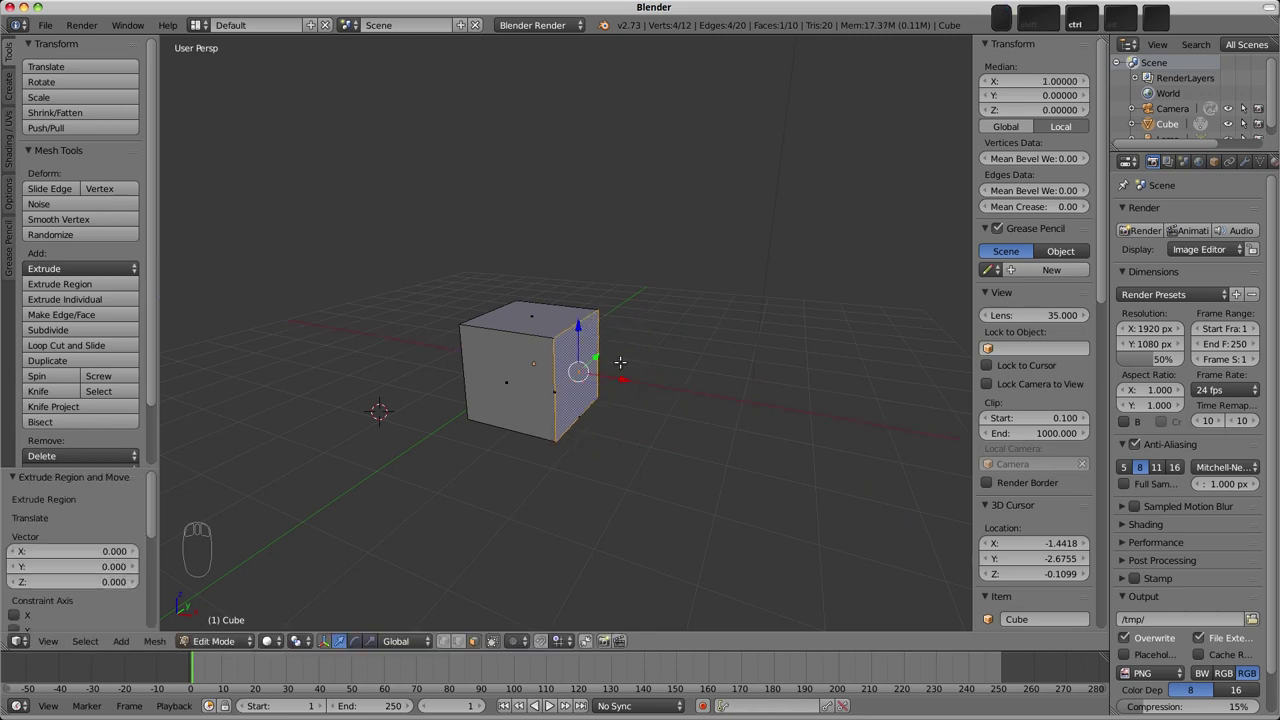
Step: Undo the zero-length extrusion and extrude the right and front faces outward by X 1.378, Y -1.378
key(ctrl+z)
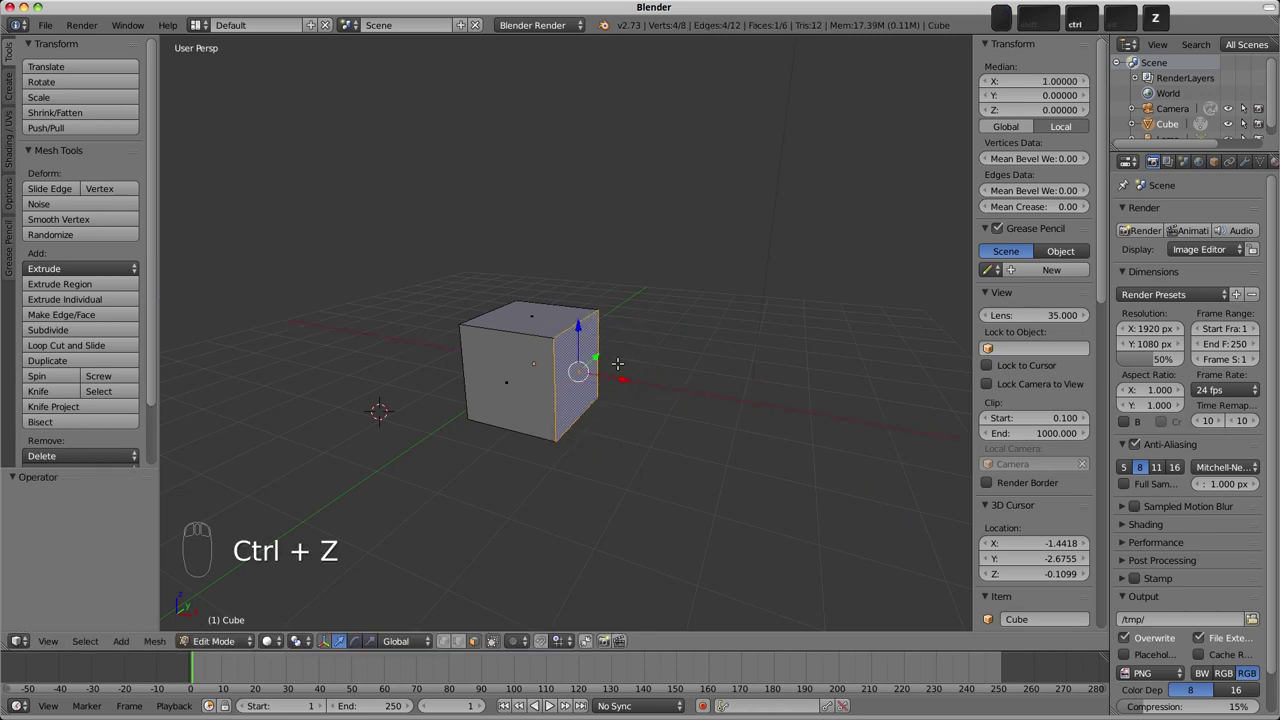
shift+right_click(506, 373)
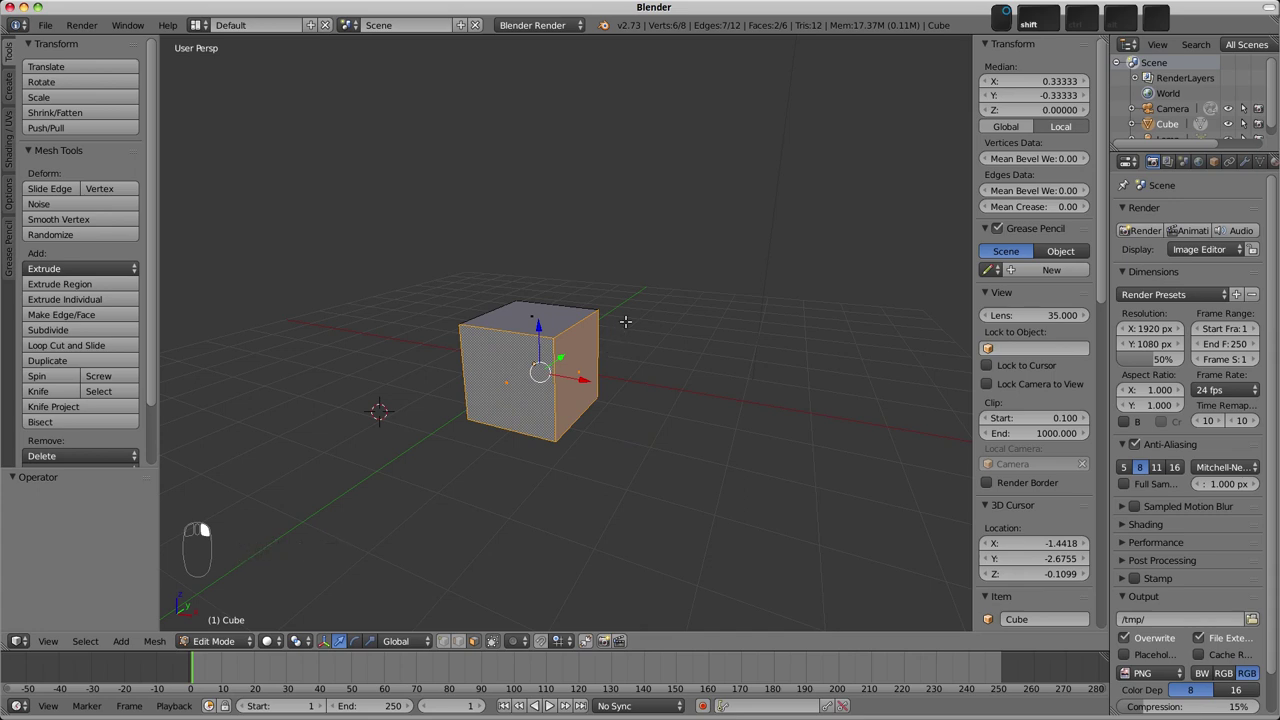
key(e)
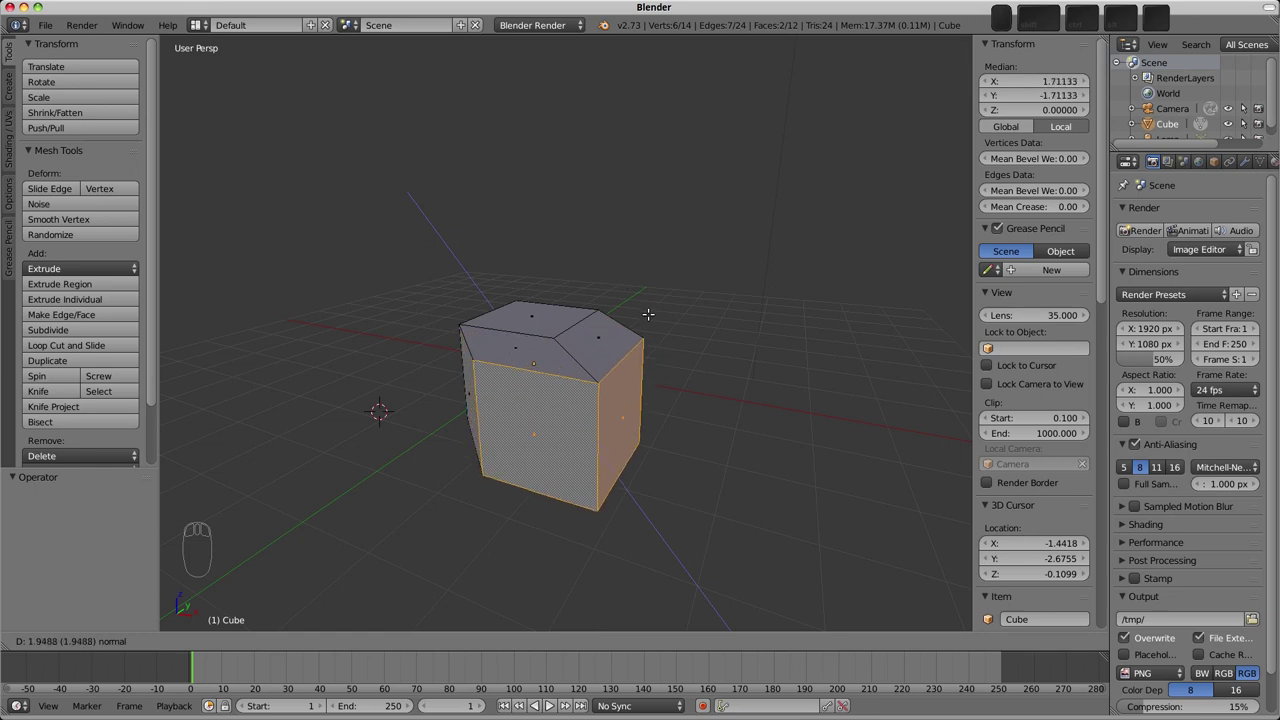
click(647, 316)
middle_drag(565, 430, 614, 432)
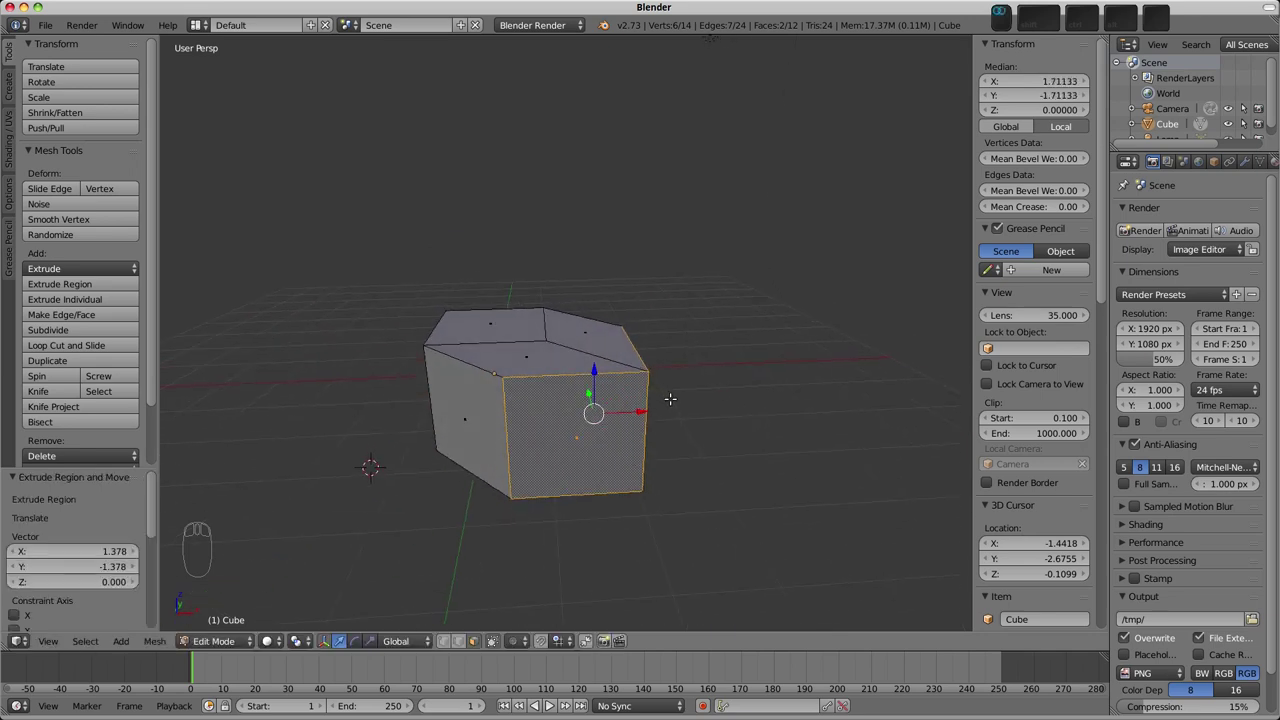
Step: Undo the extrusions, then start a new extrusion of the side face and cancel it
key(ctrl+z)
key(ctrl+z)
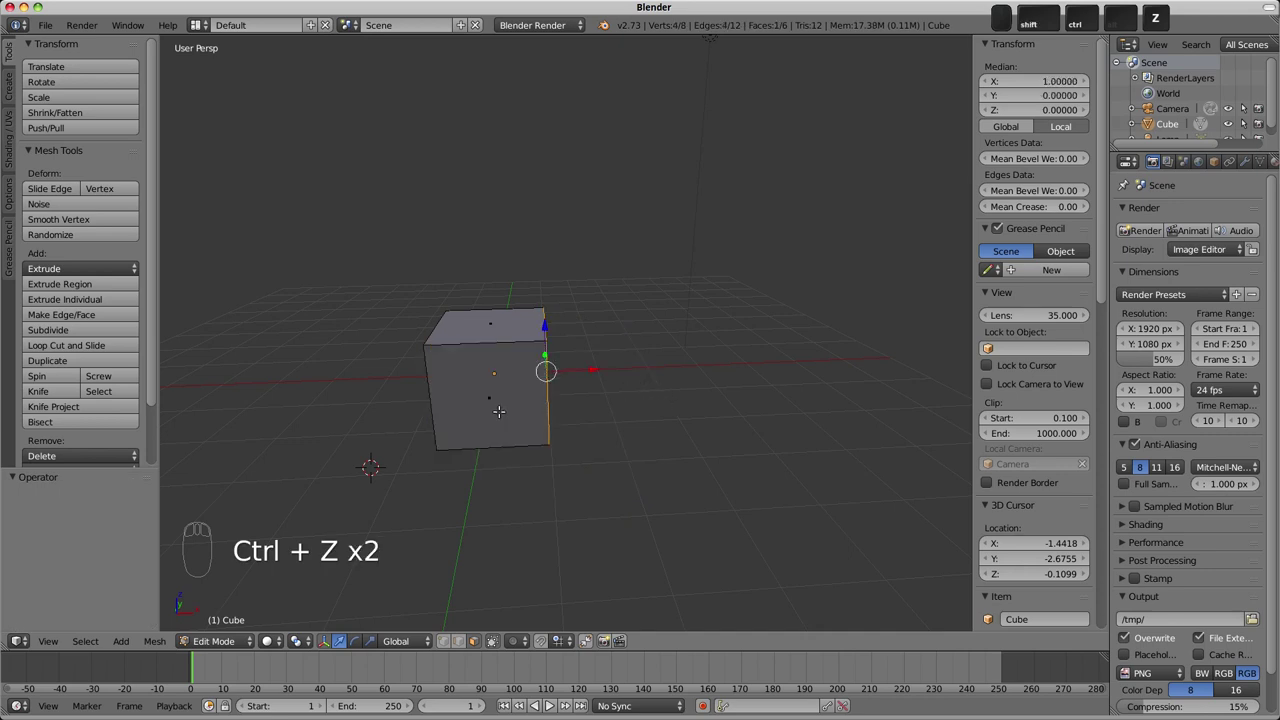
key(e)
right_click(706, 346)
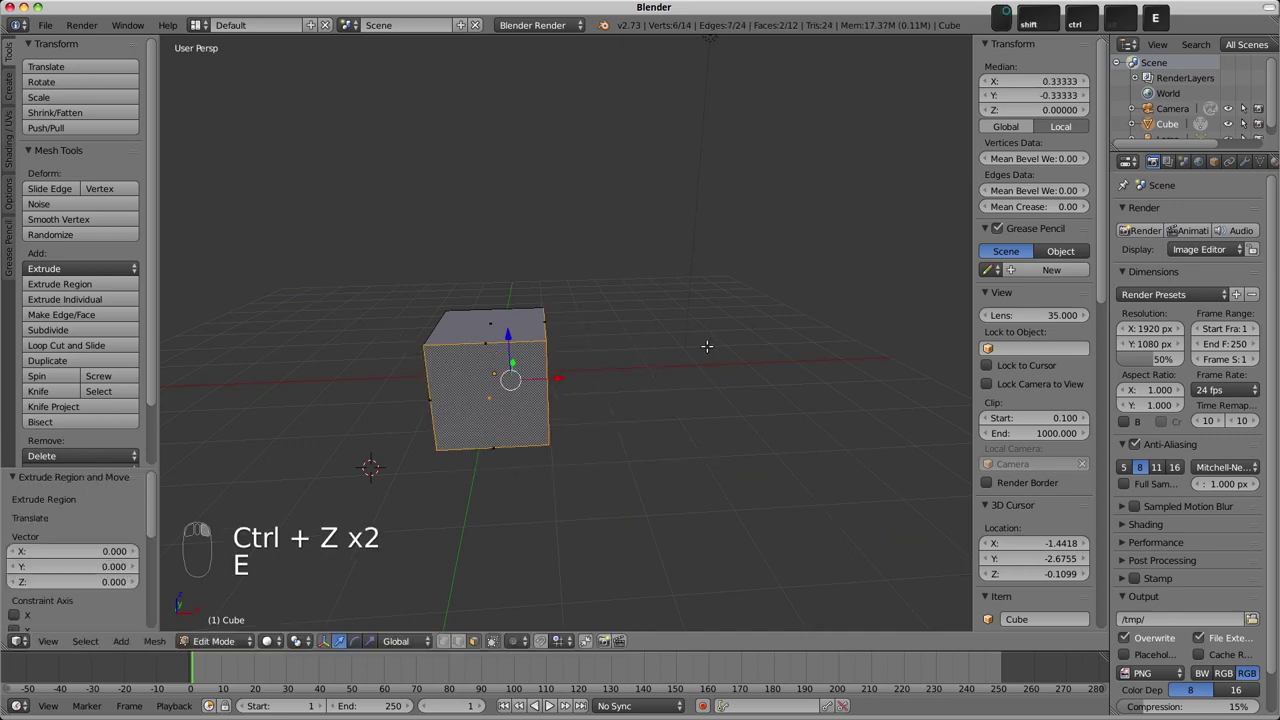
Step: Try moving the face constrained to the X, Y and Z axes, cancelling so it stays put
key(g)
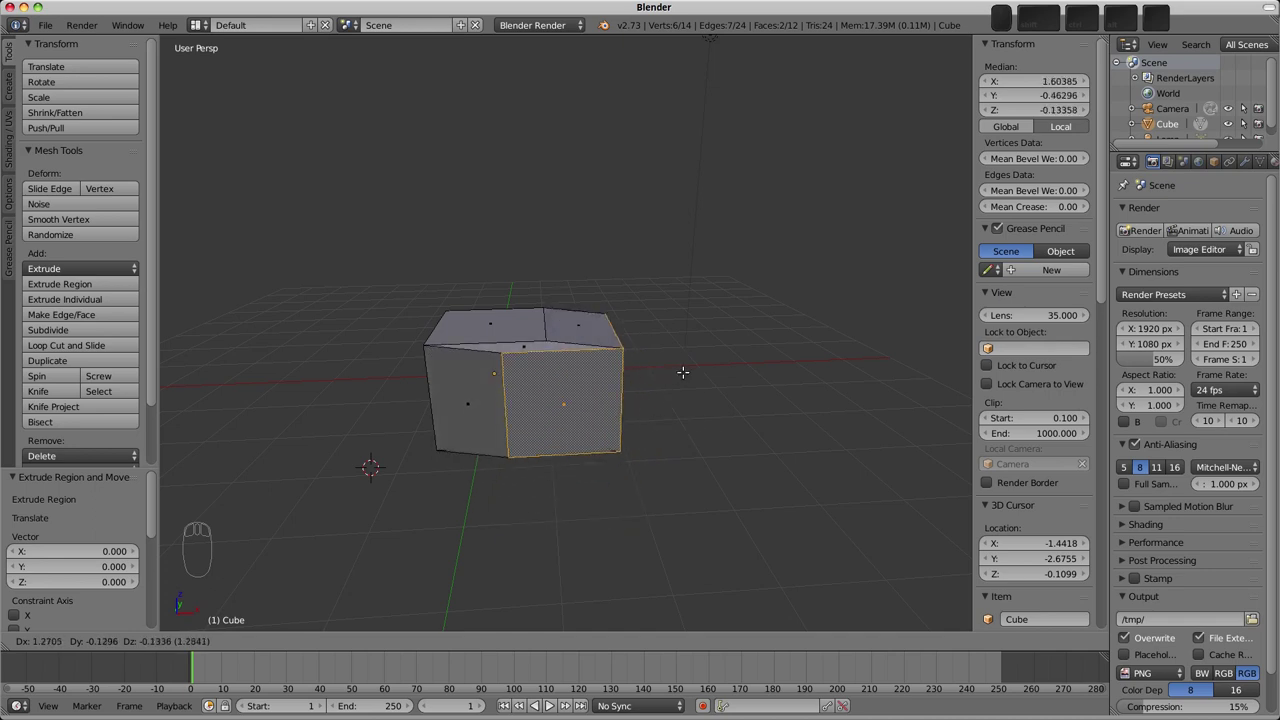
key(x)
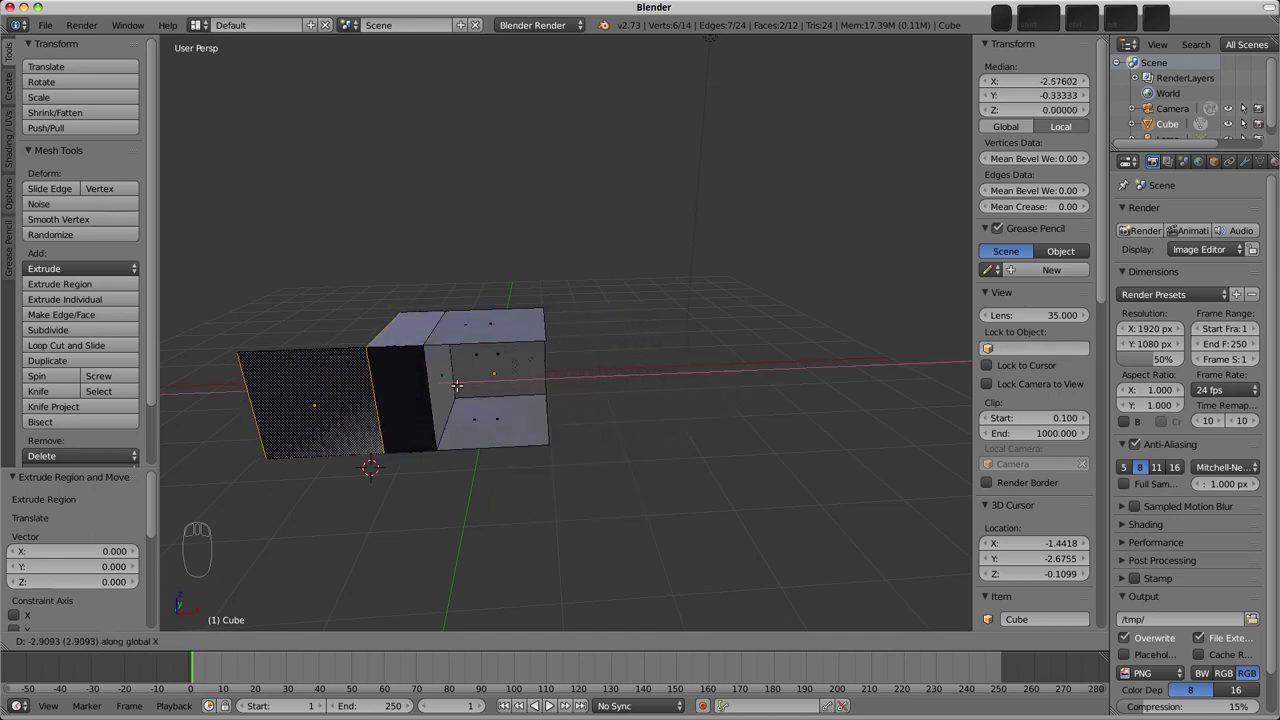
key(y)
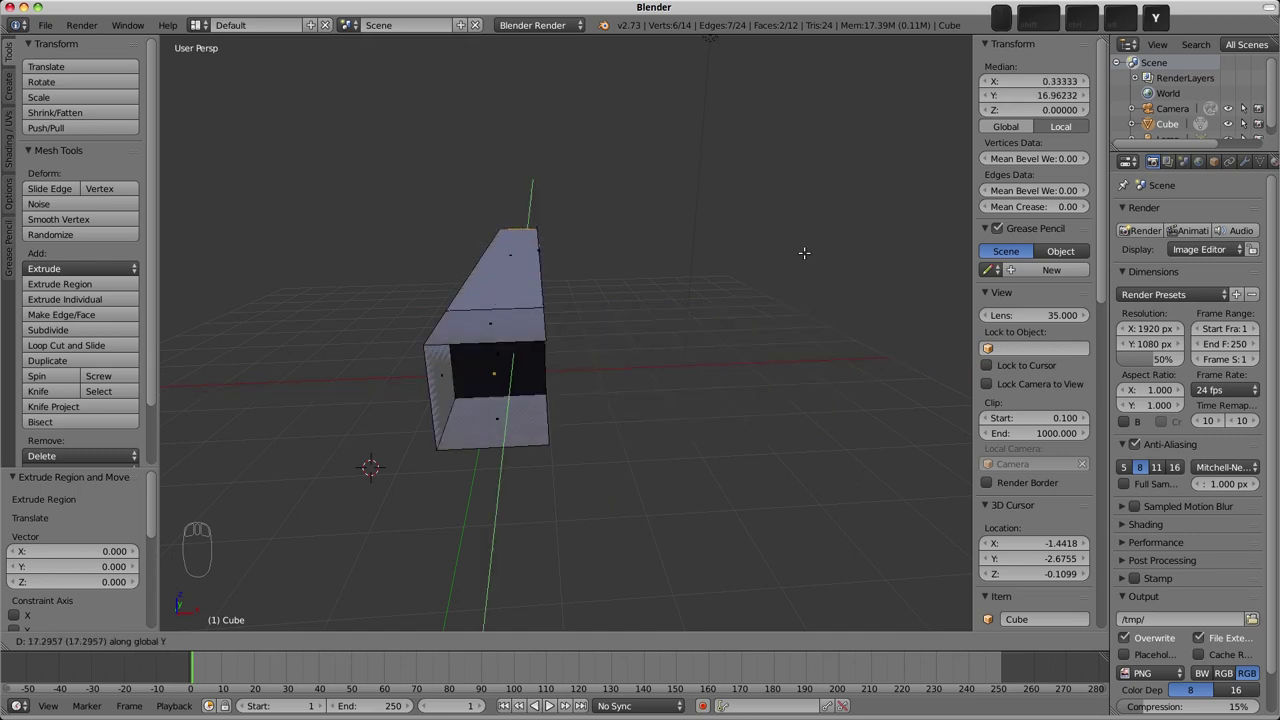
key(z)
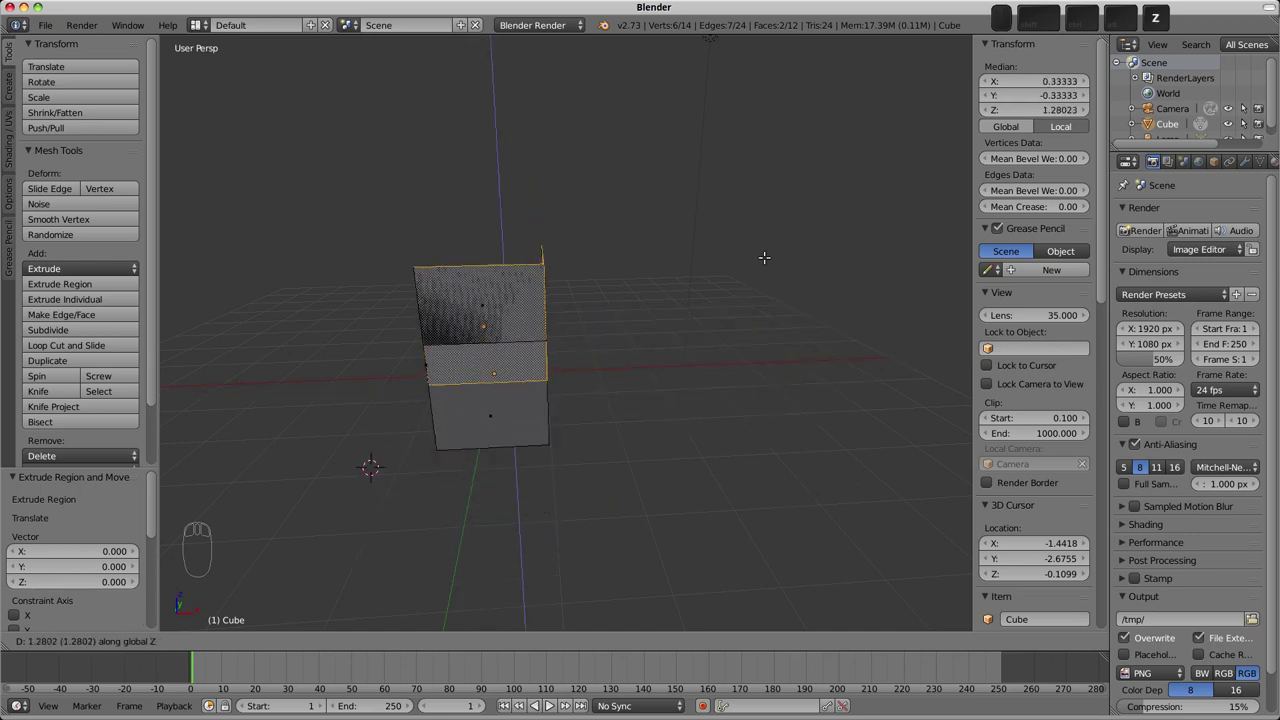
right_click(767, 424)
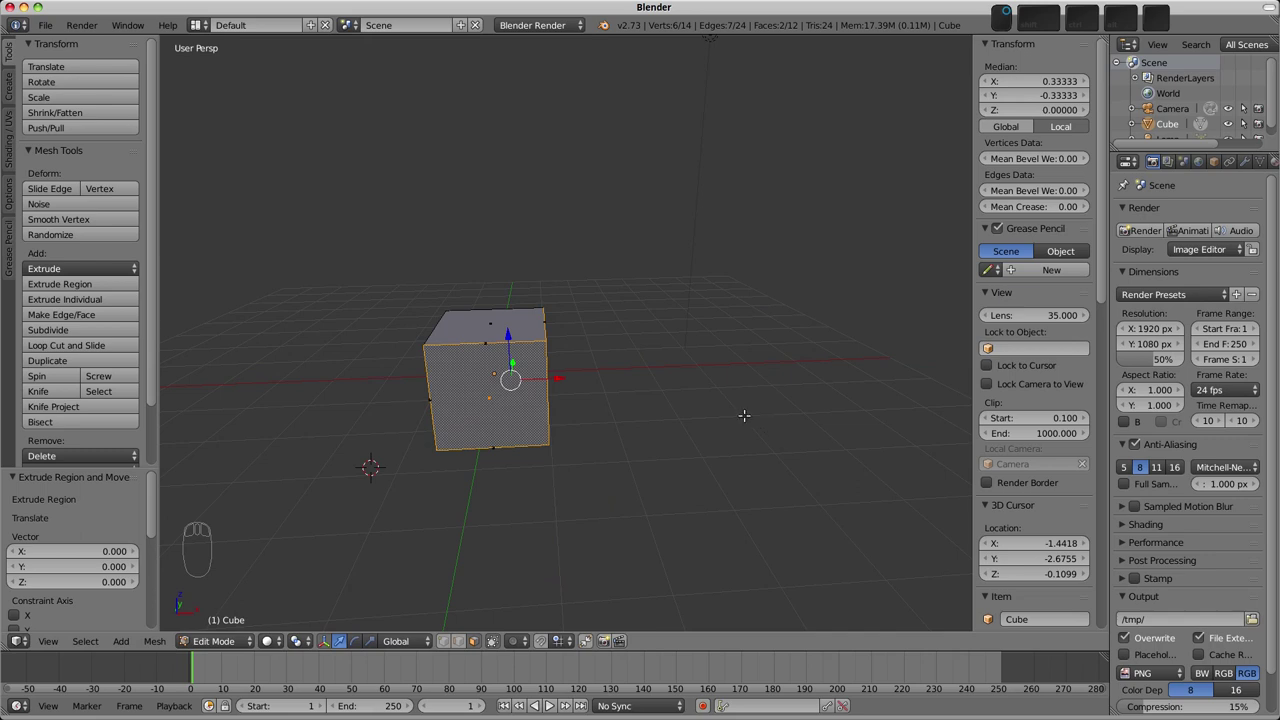
key(g)
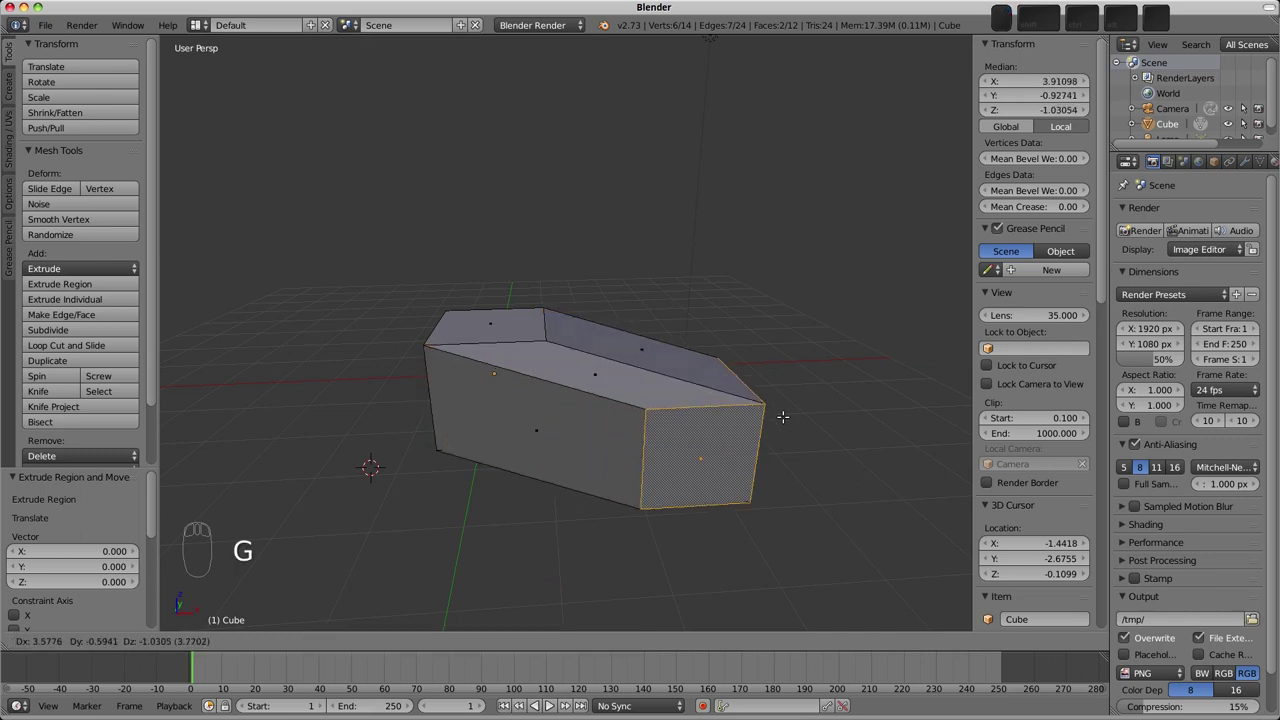
right_click(789, 417)
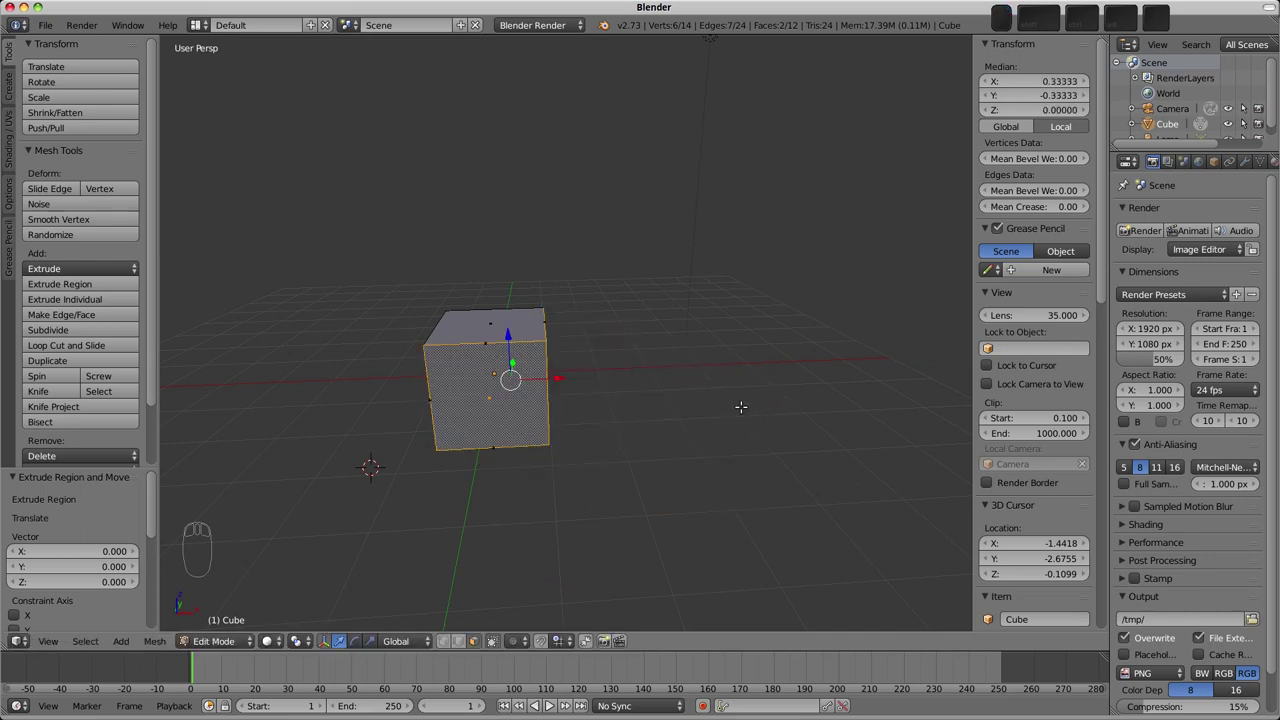
Step: Undo to the original cube, cancel a top-face extrusion, and select the left and right side faces
key(ctrl+z)
key(ctrl+z)
key(ctrl+z)
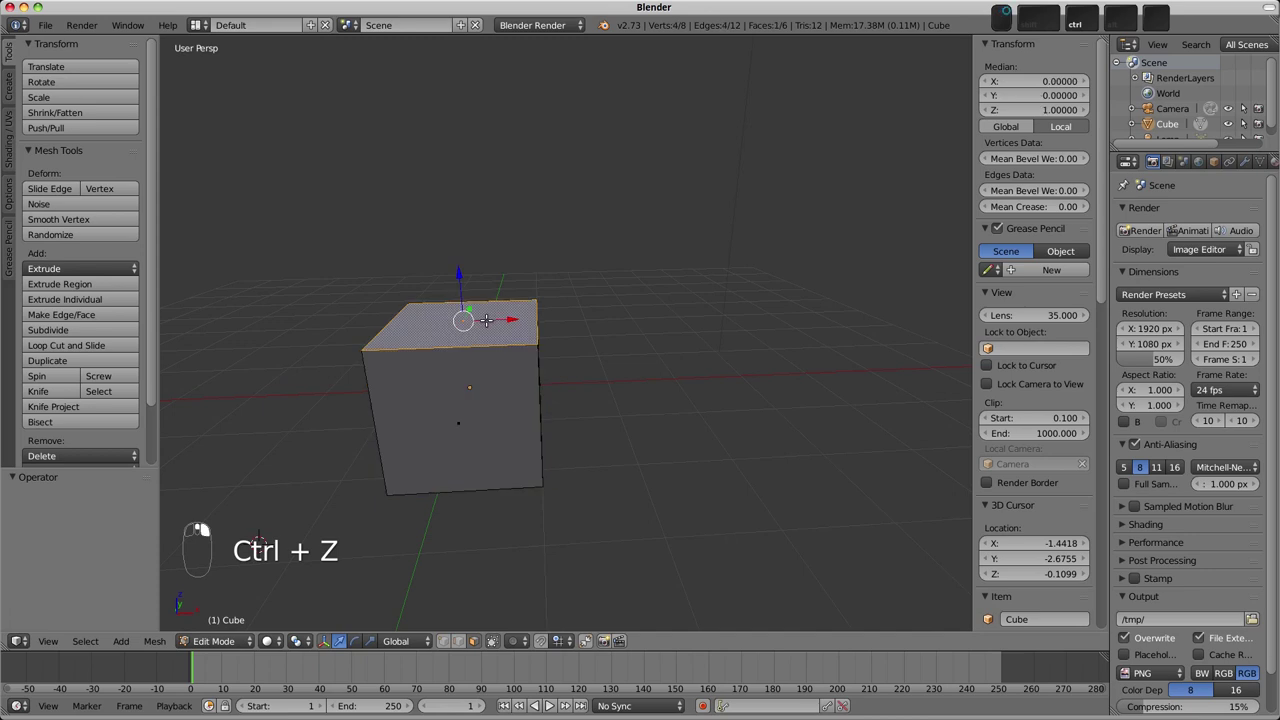
key(e)
right_click(484, 171)
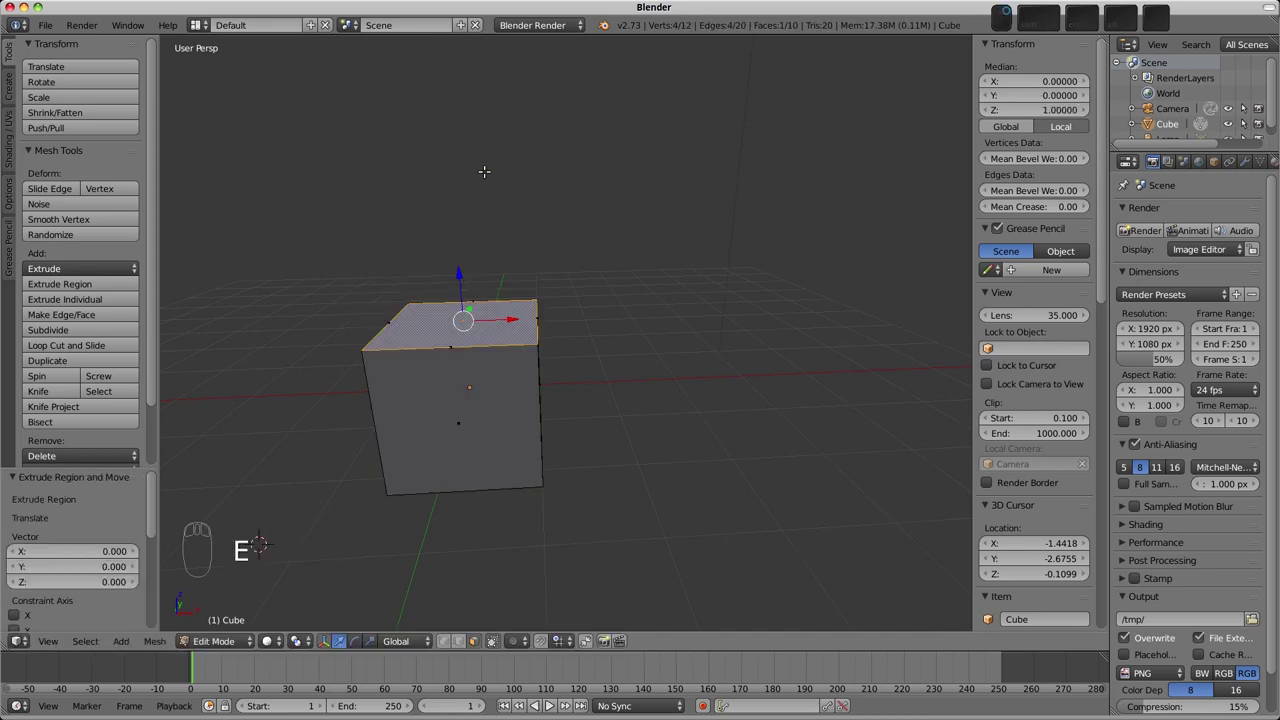
middle_drag(466, 423, 536, 381)
right_click(507, 388)
right_click(703, 411)
middle_drag(703, 411, 579, 357)
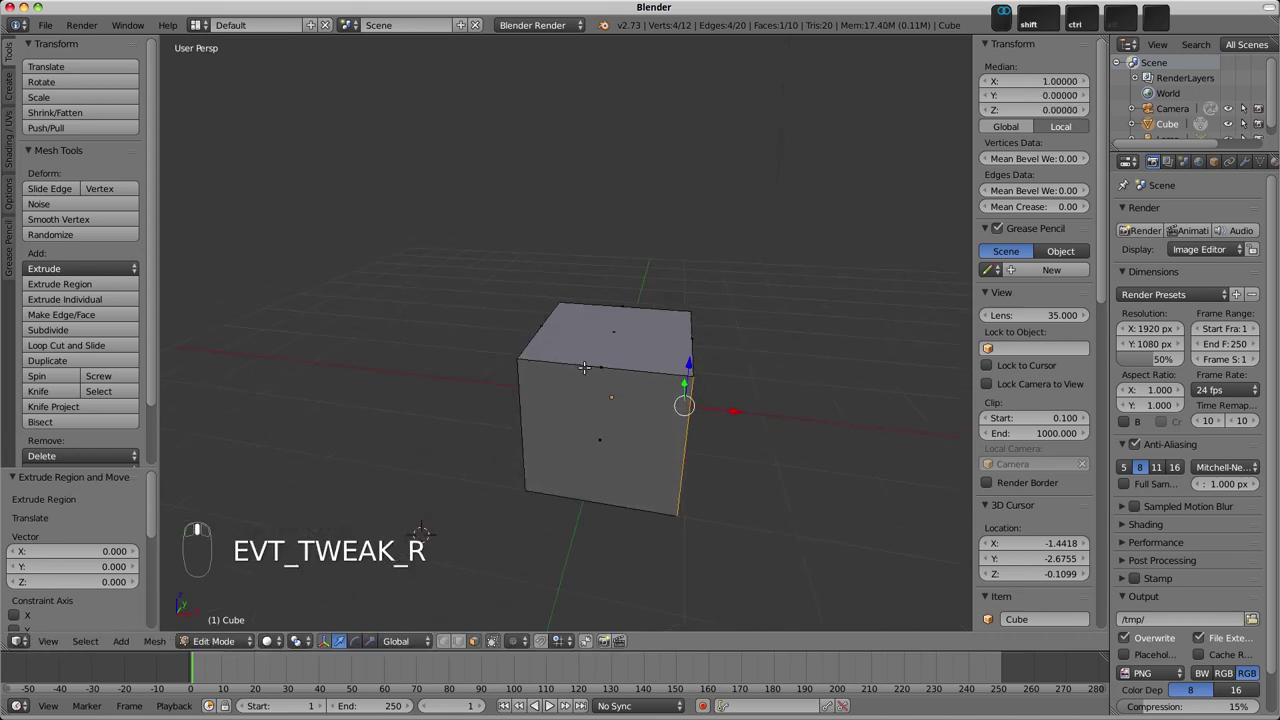
Step: Switch to vertex select mode and test-move the top-front-left corner vertex, cancelling each time
key(ctrl+Tab)
click(560, 340)
scroll(456, 385, up, 4)
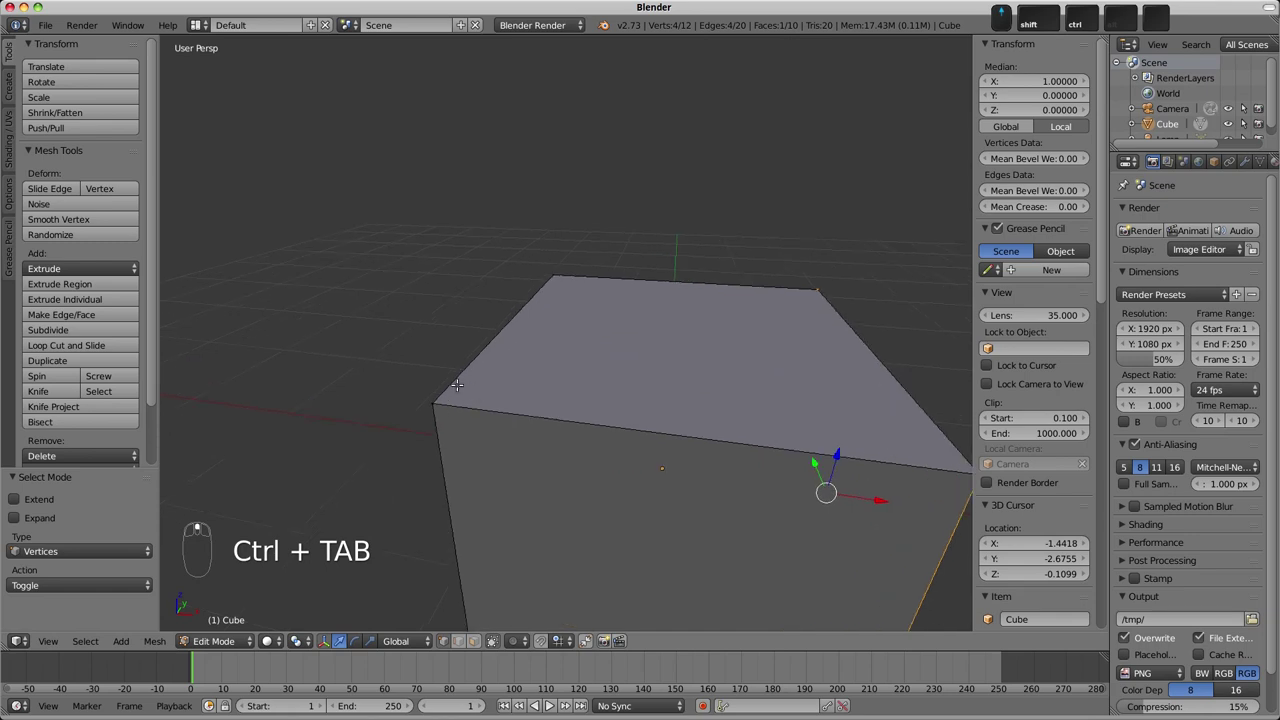
right_click(430, 396)
key(g)
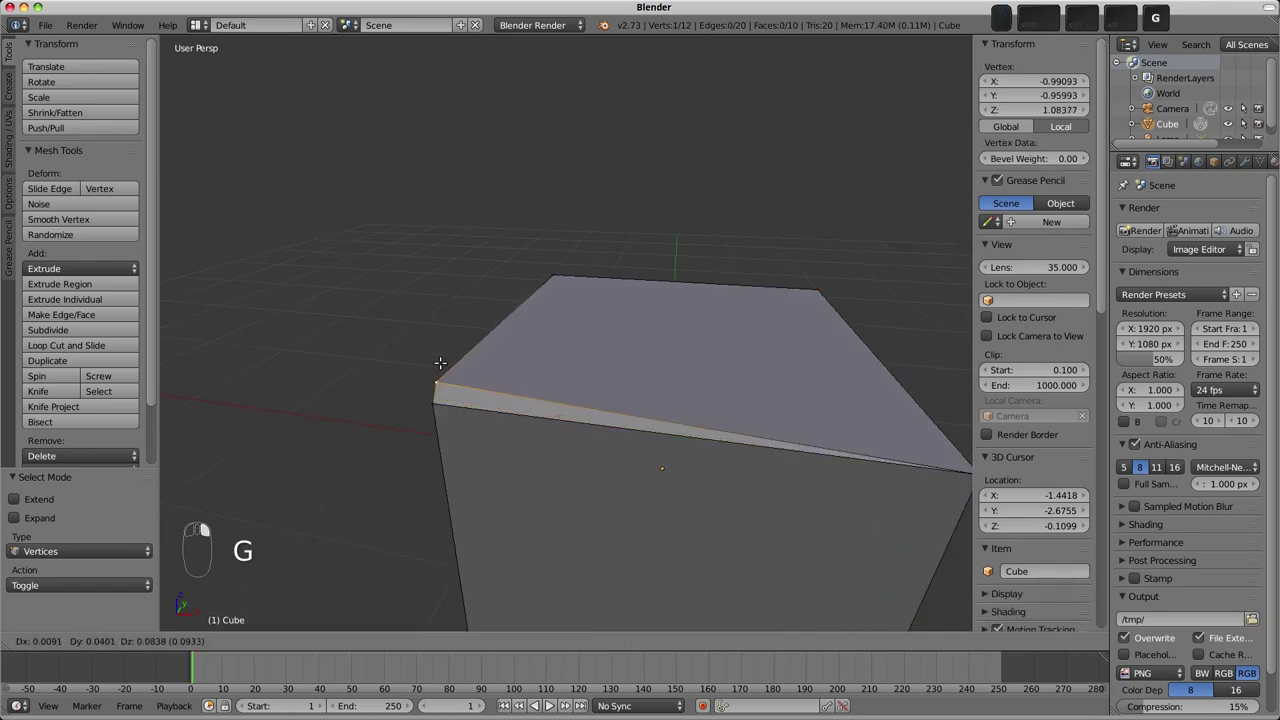
right_click(447, 309)
key(g)
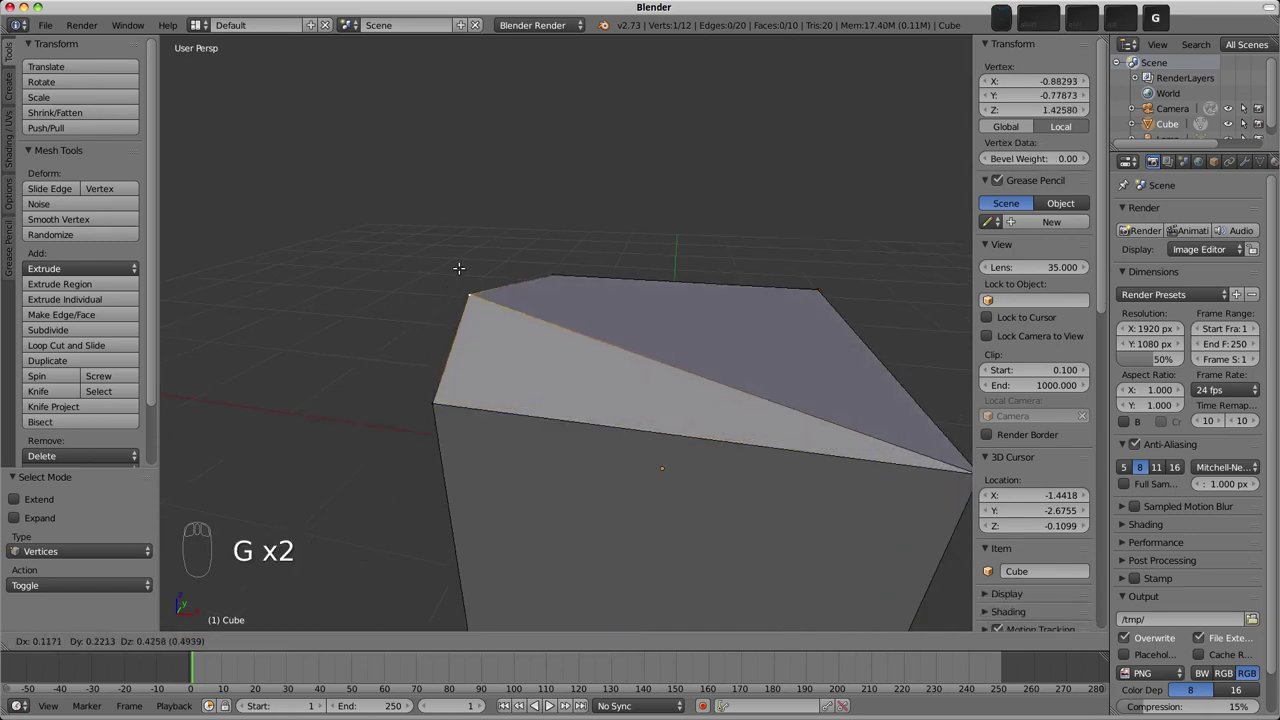
right_click(733, 417)
Step: Test-move the top-front-right corner vertex and cancel, revealing the stacked duplicates
shift+middle_drag(848, 462, 757, 416)
right_click(797, 376)
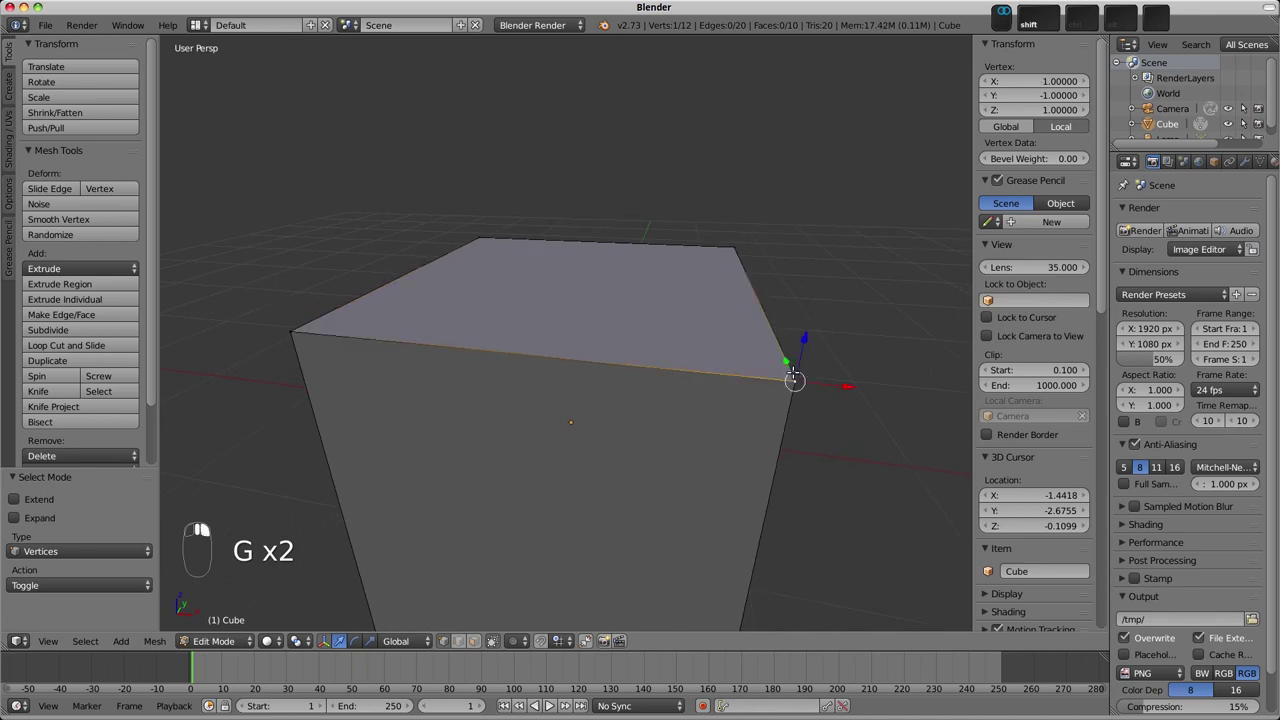
key(g)
right_click(703, 252)
scroll(590, 365, down, 4)
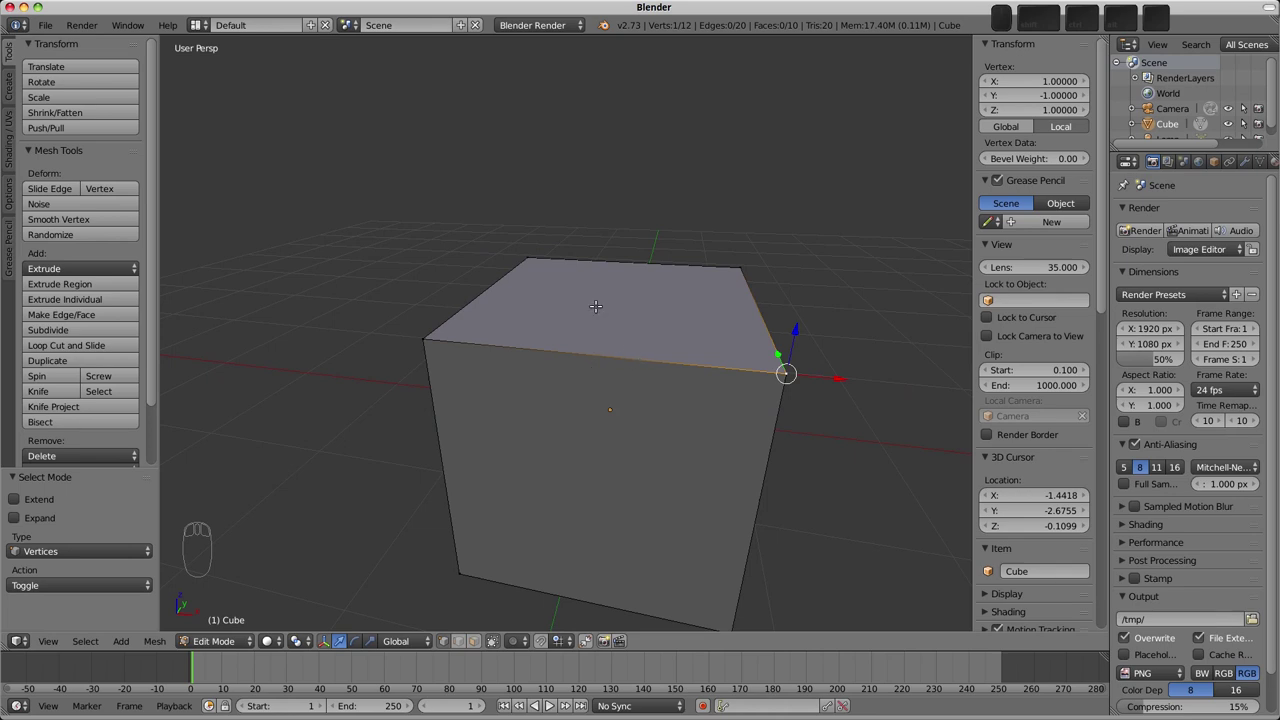
Step: Select the whole cube mesh and preview the W special operations list before closing it
key(a)
key(a)
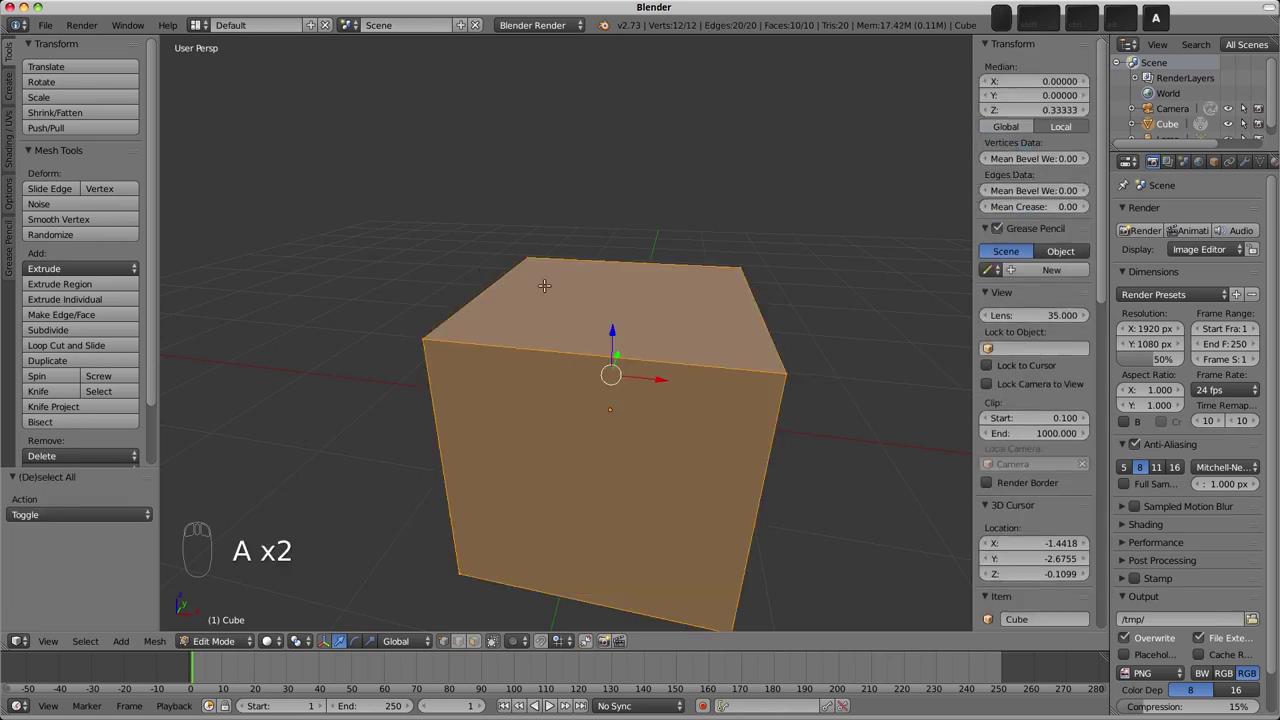
middle_drag(683, 380, 393, 301)
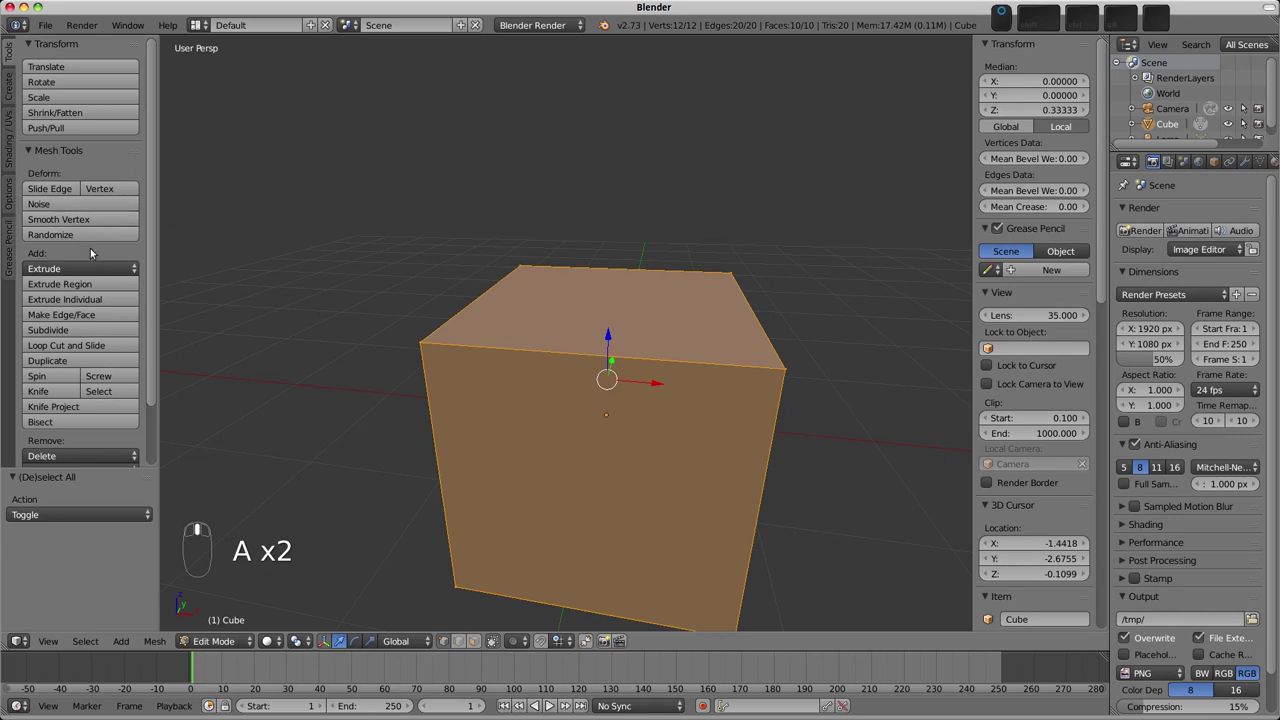
scroll(86, 255, down, 3)
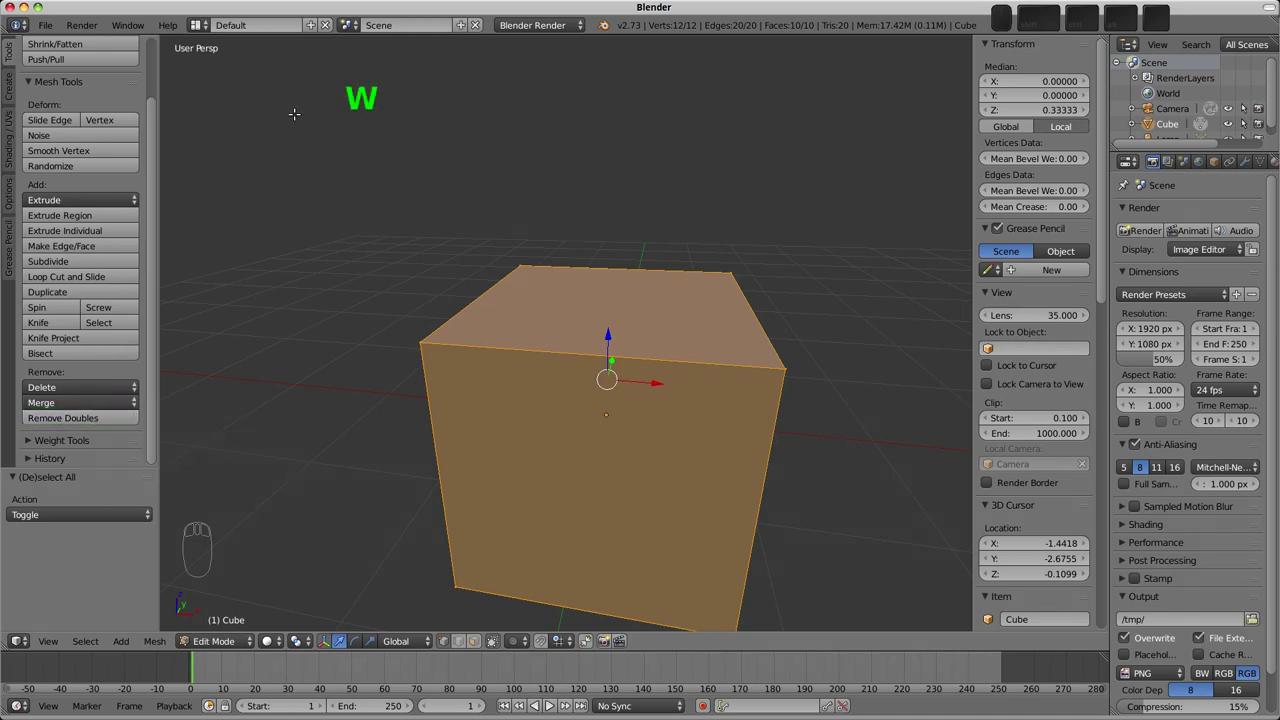
key(w)
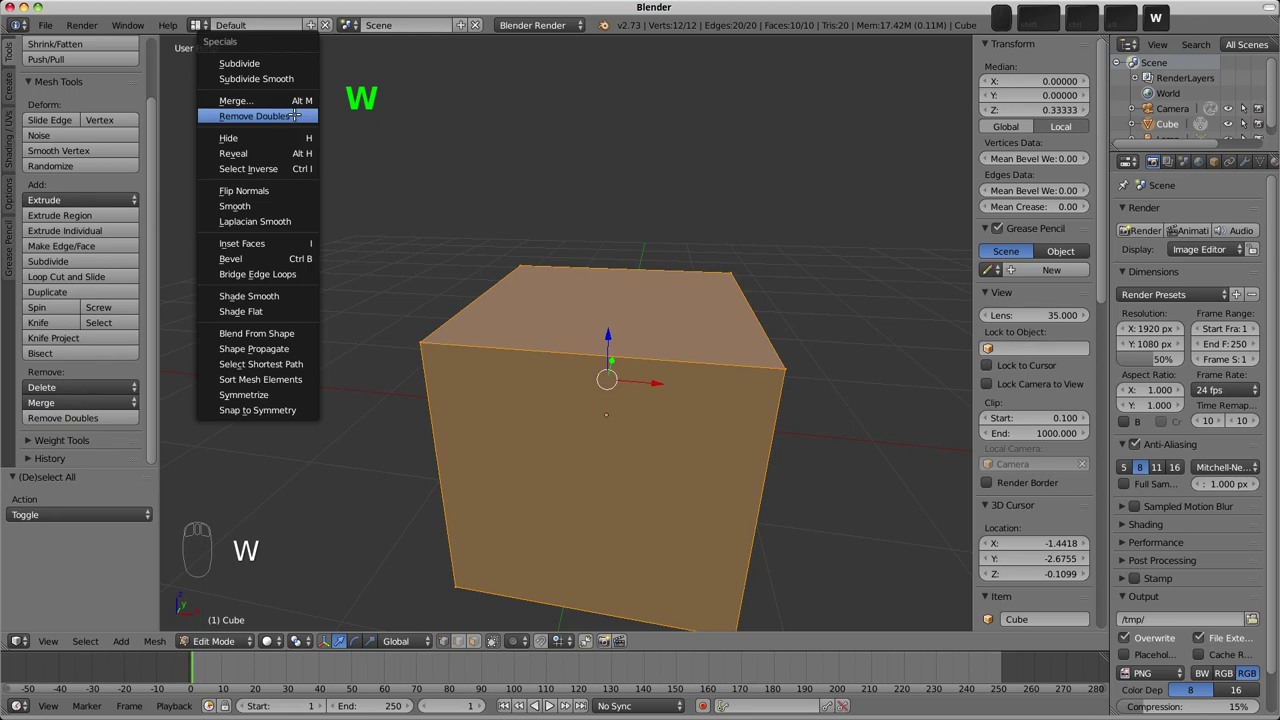
click(233, 116)
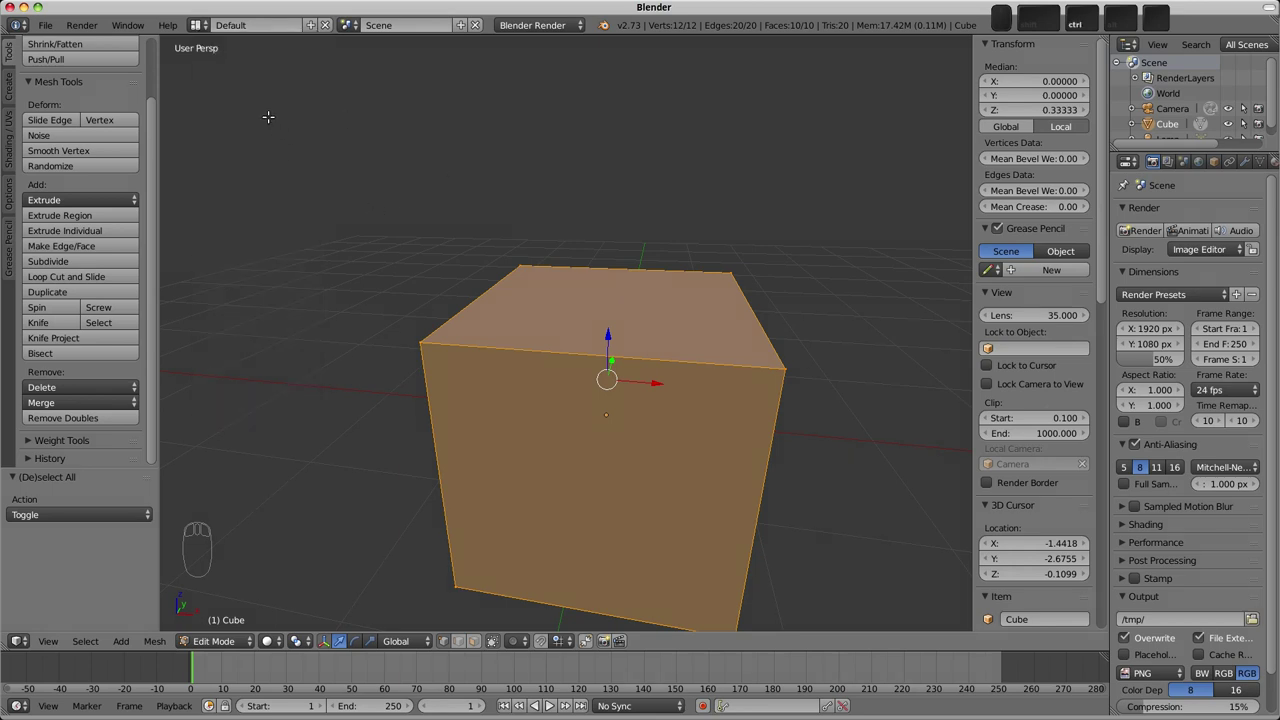
Step: Browse the vertex, edge and face operation menus (Ctrl+V, Ctrl+E, Ctrl+F)
key(ctrl+v)
key(ctrl+e)
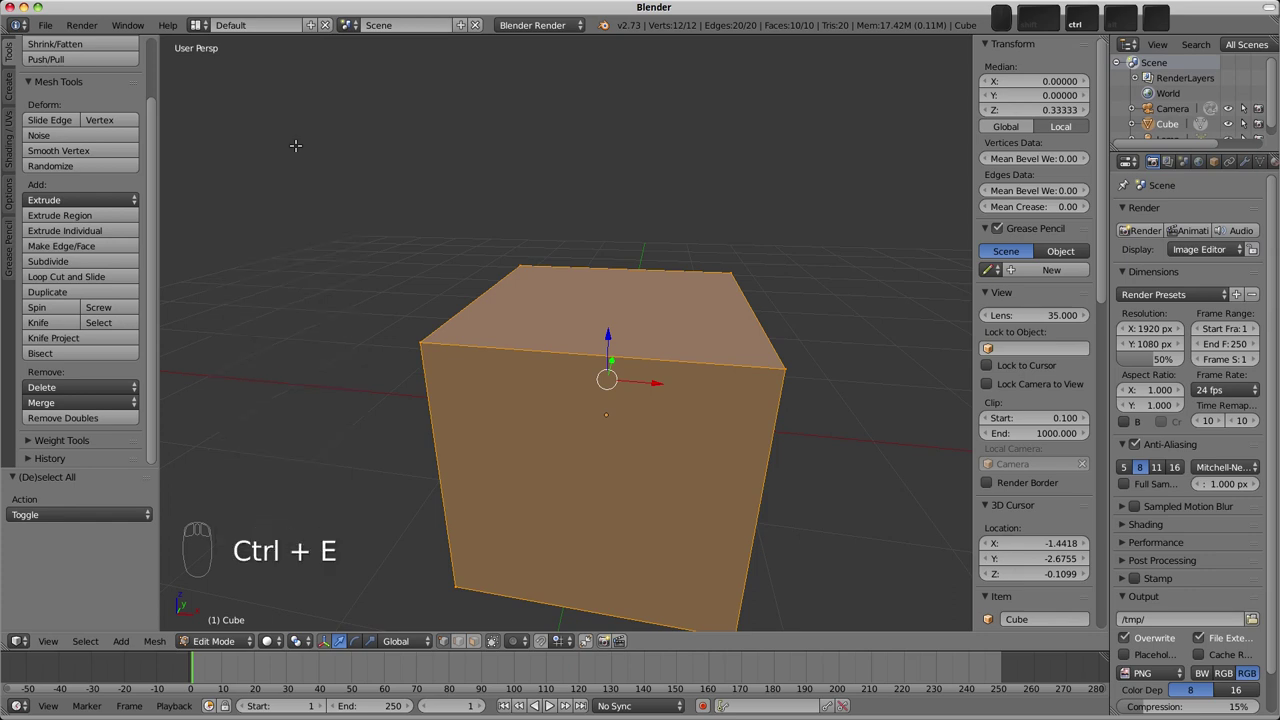
key(ctrl+f)
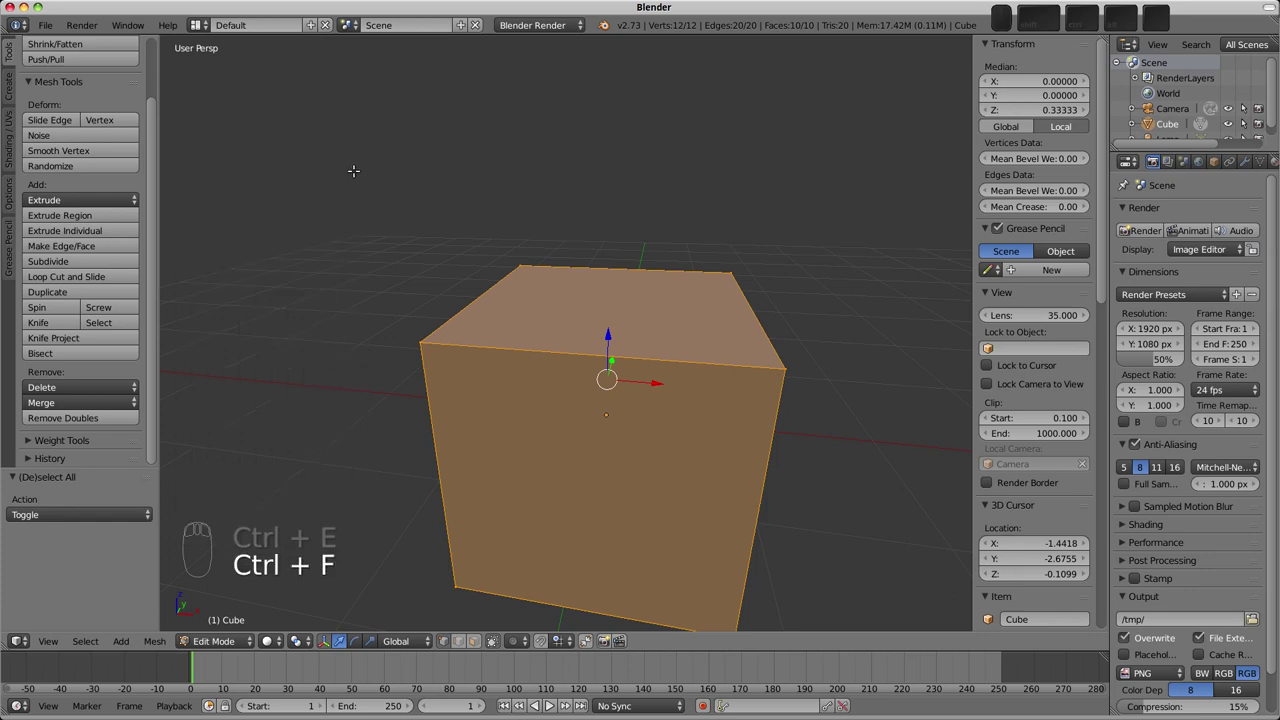
shift+middle_drag(580, 397, 588, 393)
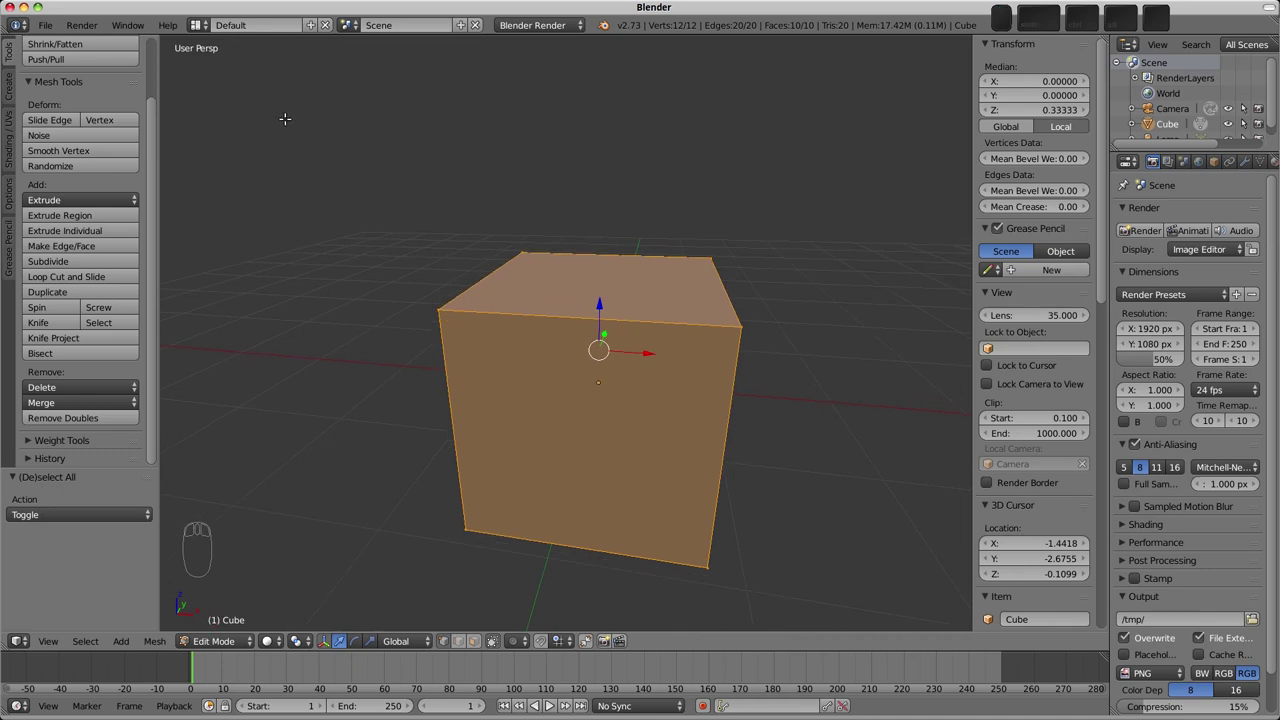
Step: Run Remove Doubles from the specials menu and set its merge distance to 0.0001
key(w)
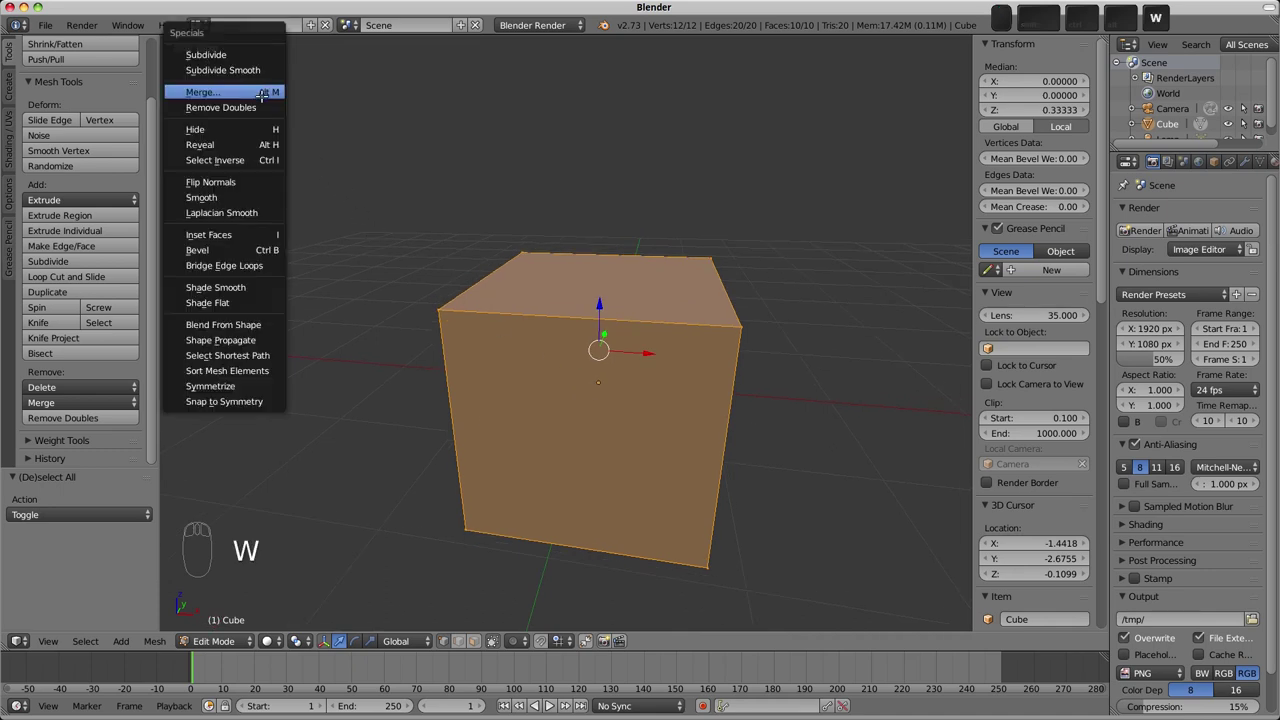
click(261, 107)
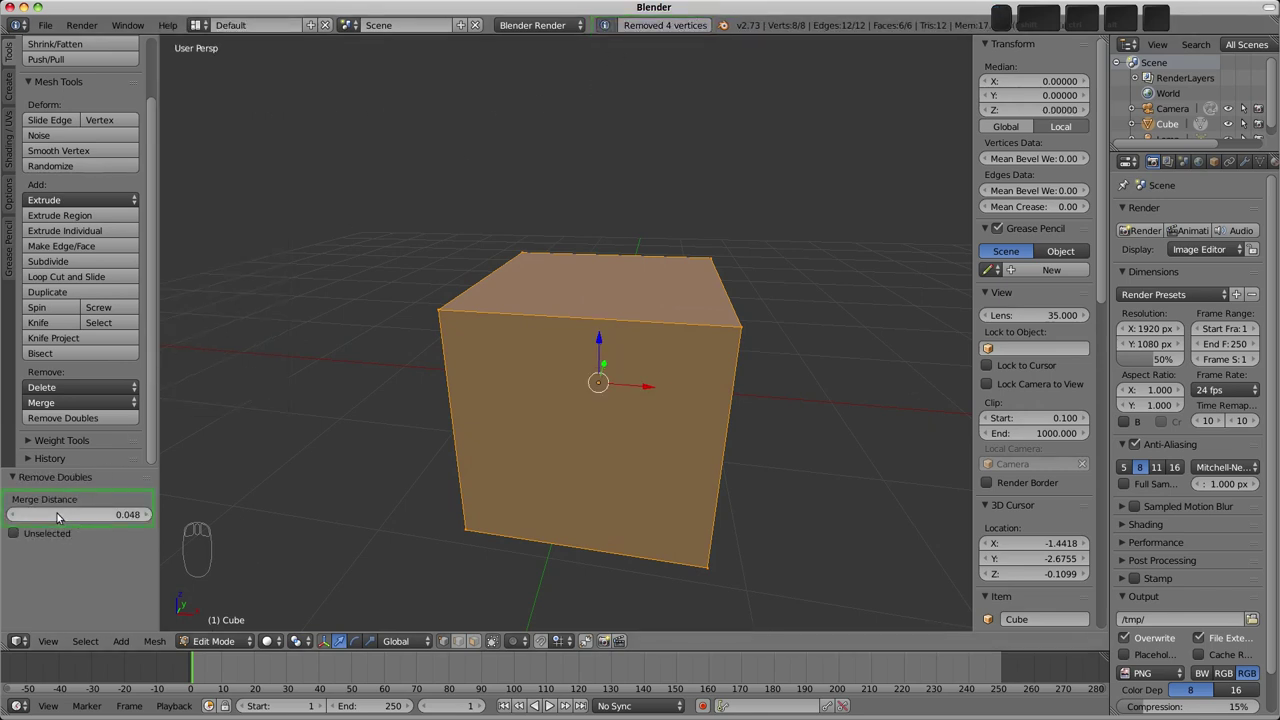
drag(120, 515, 104, 517)
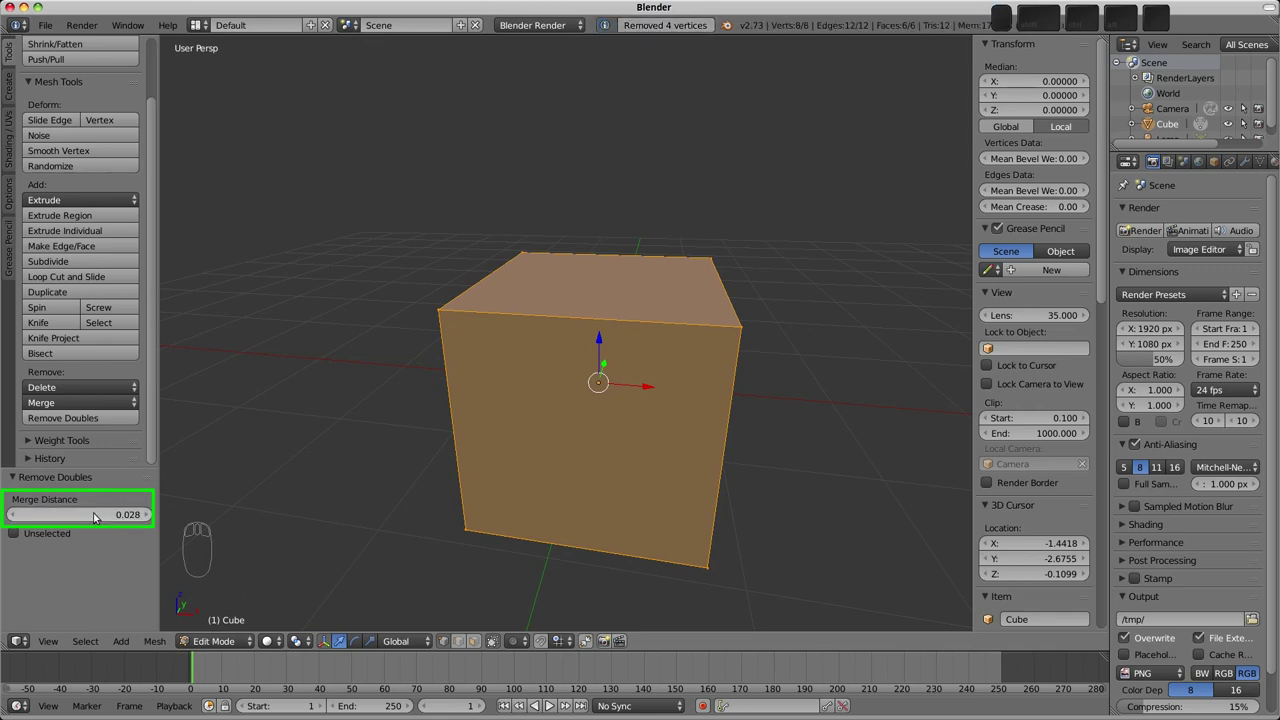
click(100, 515)
text(0.00)
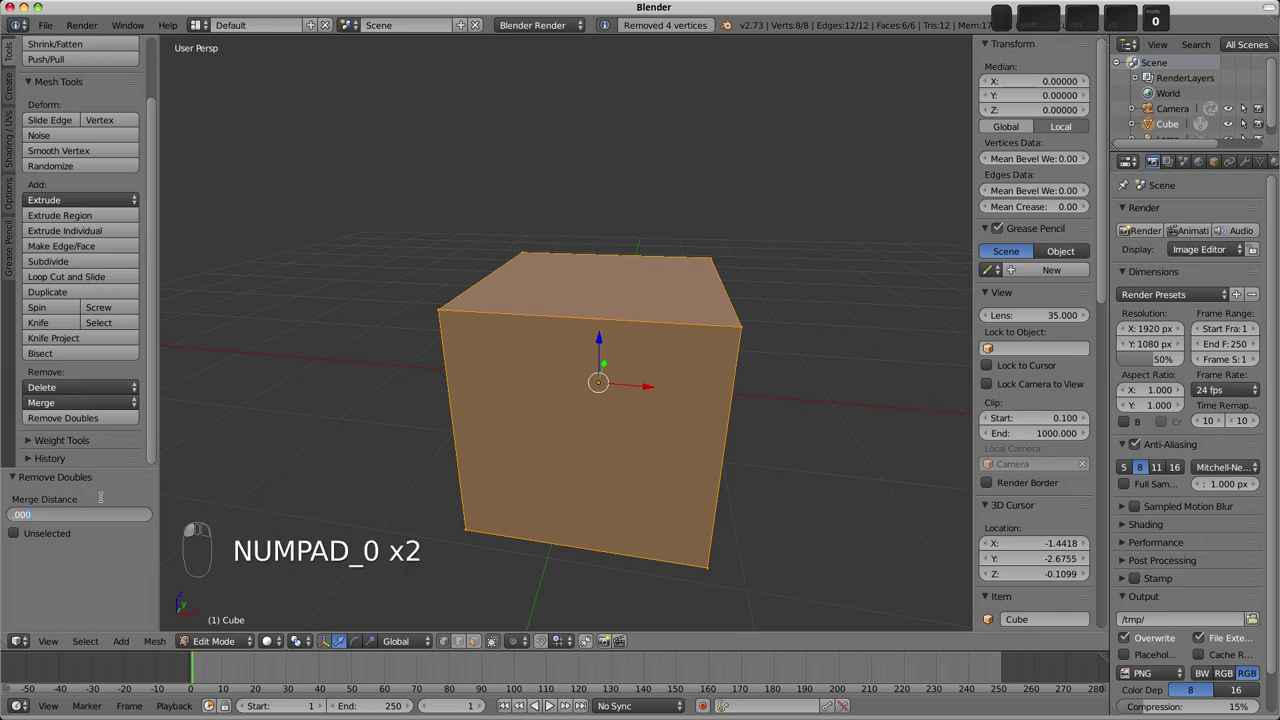
key(Return)
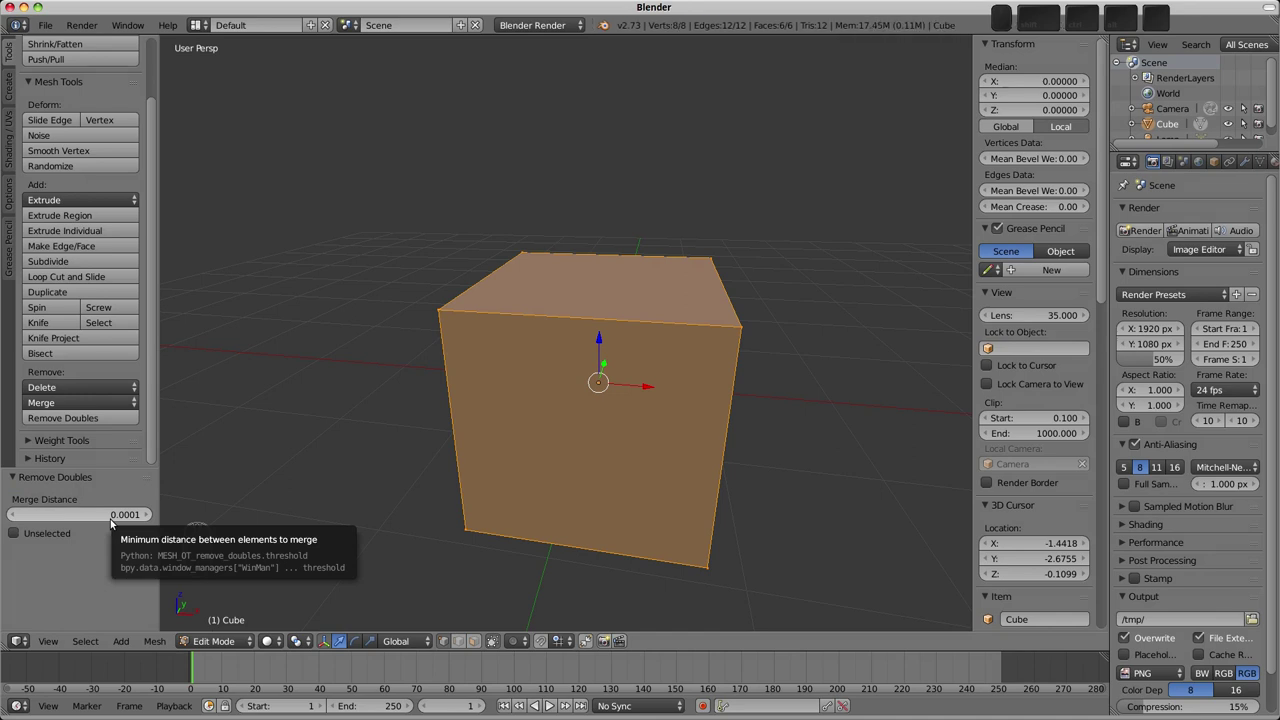
scroll(649, 386, down, 2)
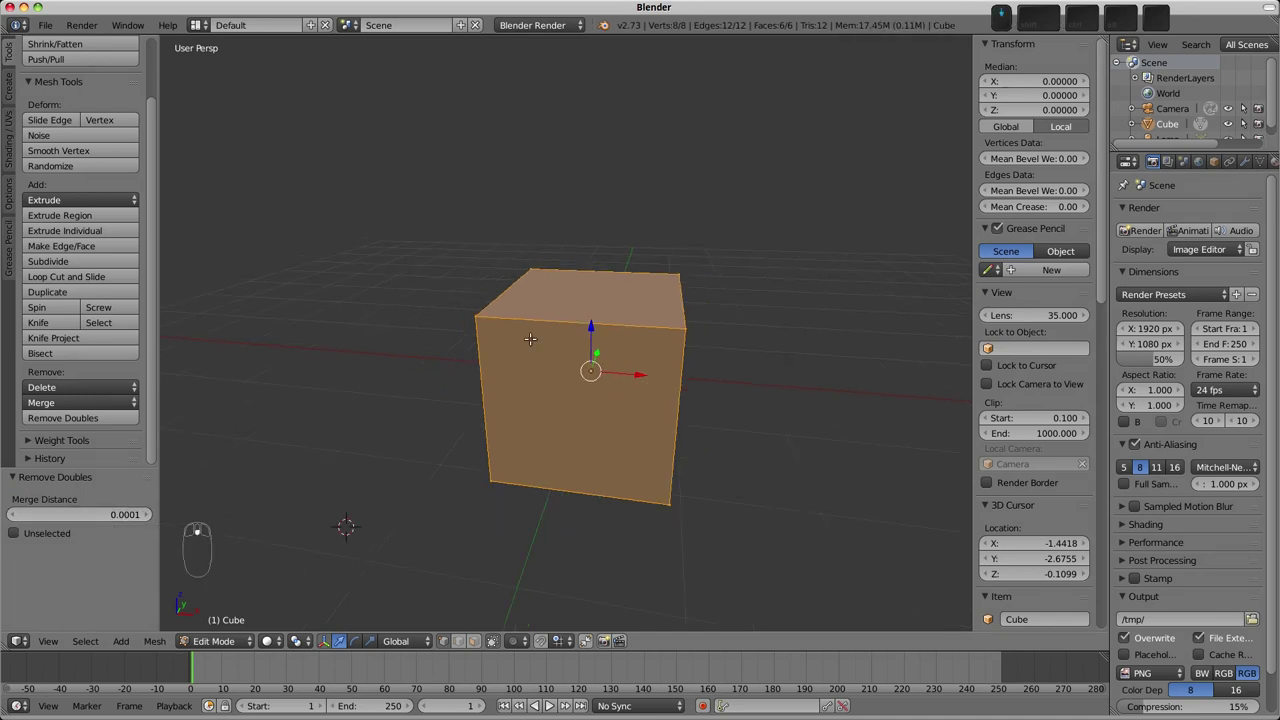
scroll(490, 314, up, 2)
right_click(440, 306)
key(g)
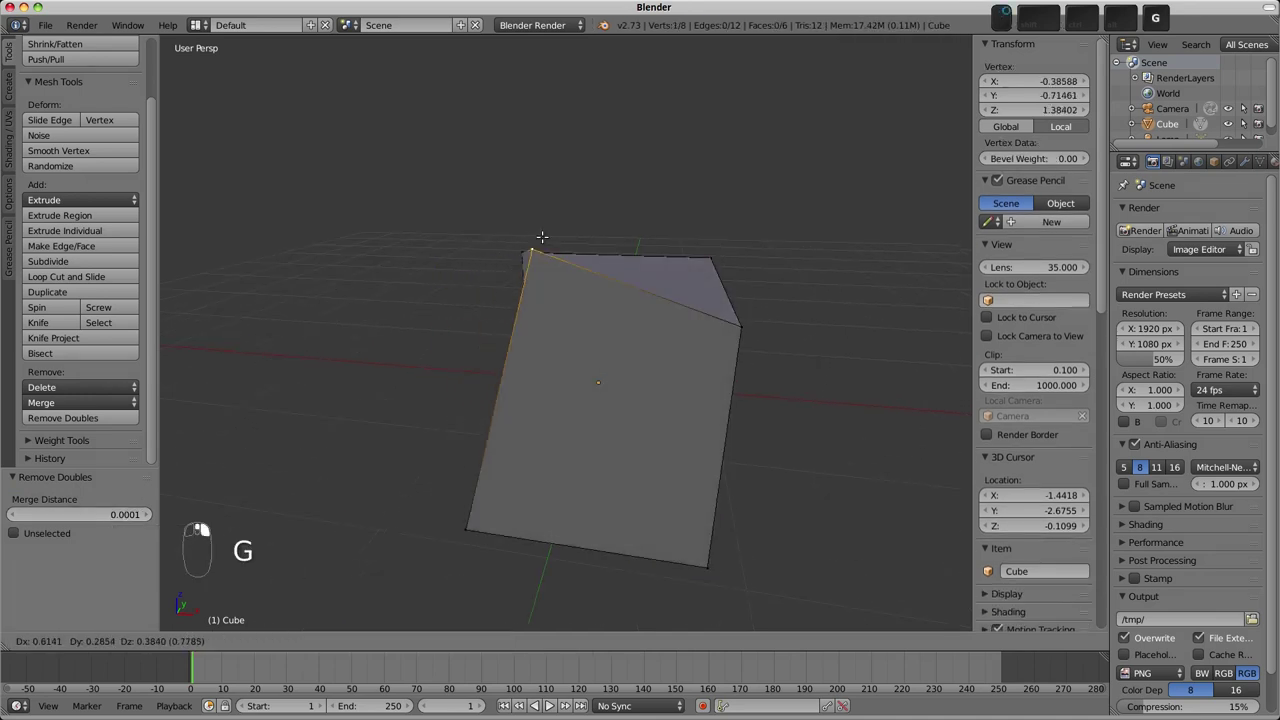
right_click(573, 246)
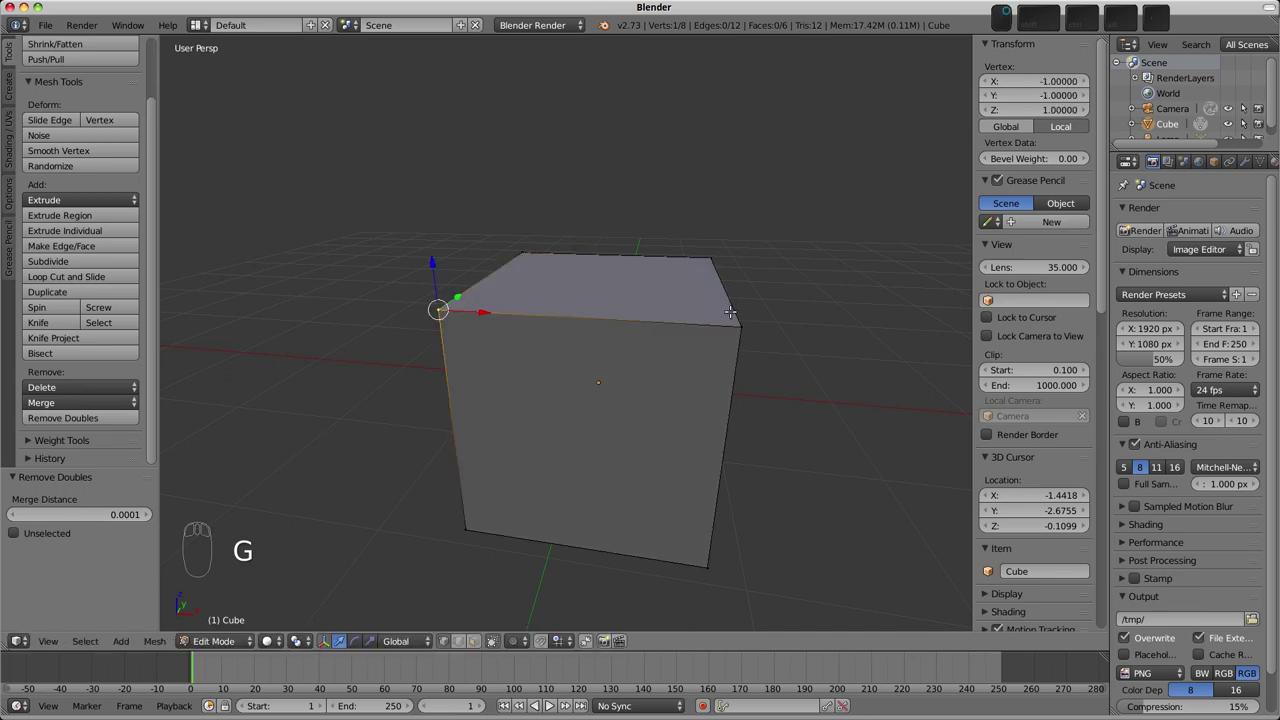
key(g)
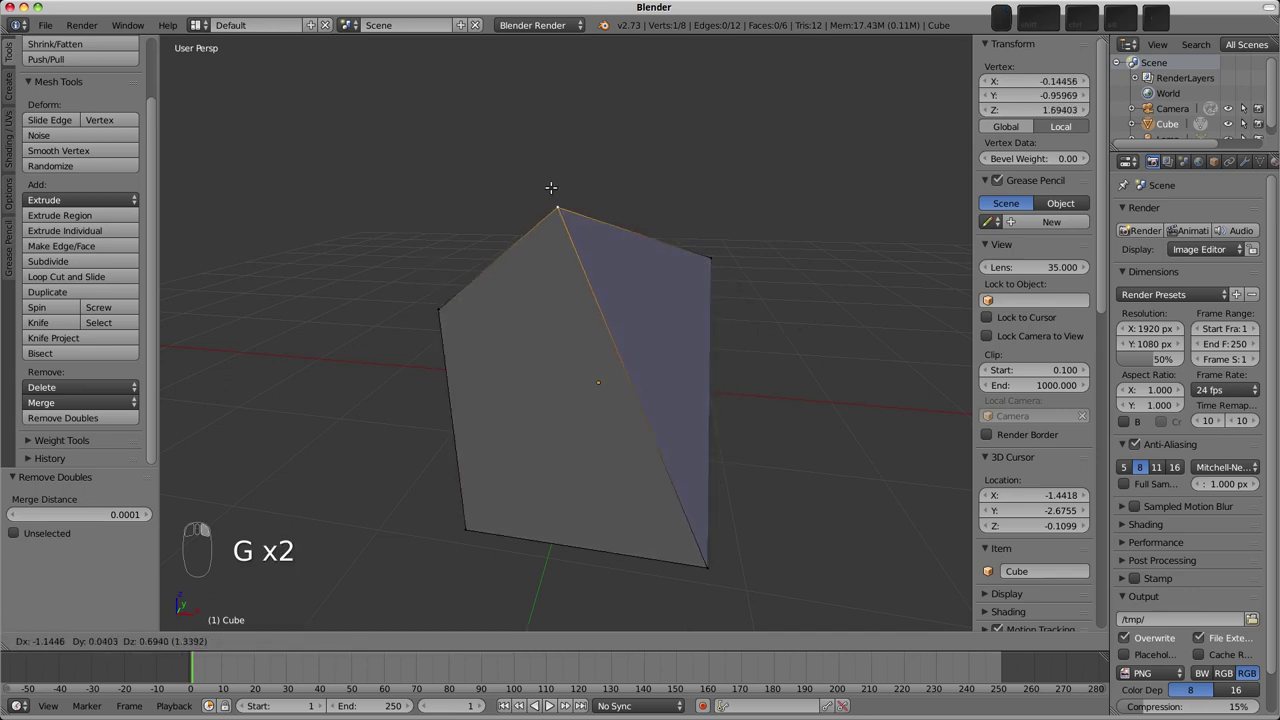
right_click(565, 190)
scroll(657, 425, down, 3)
middle_drag(657, 425, 552, 427)
scroll(555, 413, down, 2)
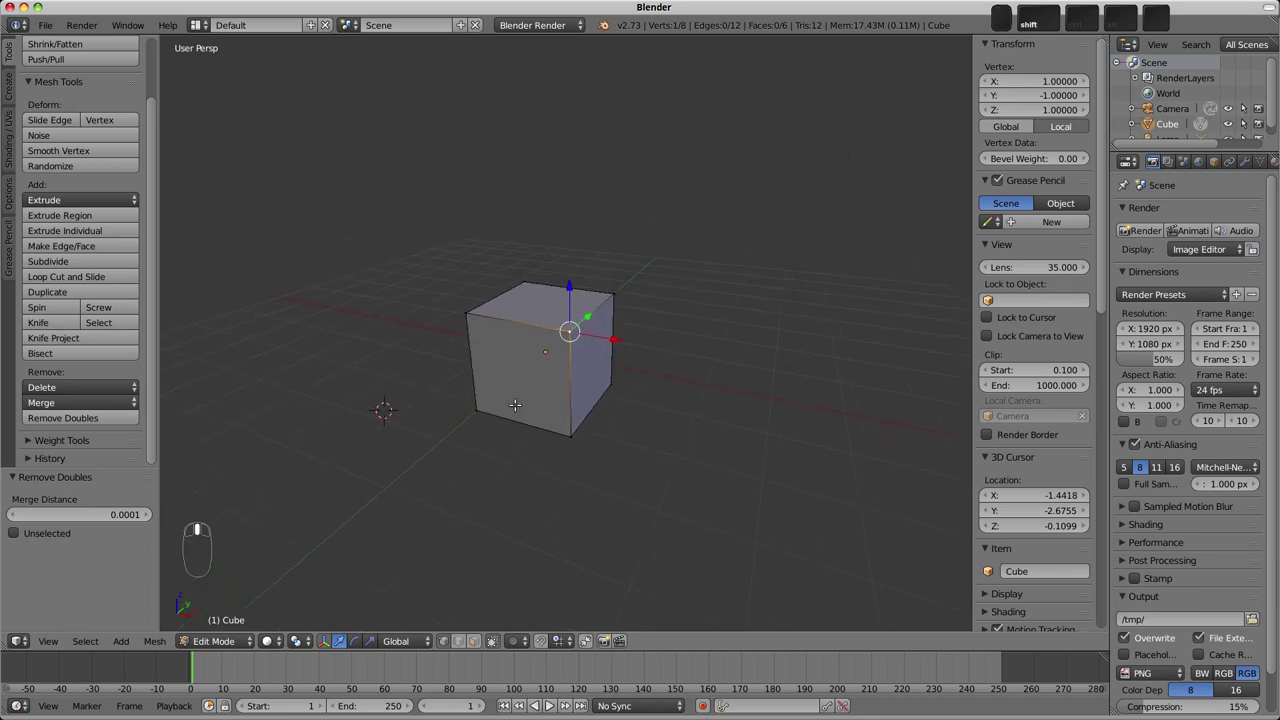
scroll(556, 318, up, 2)
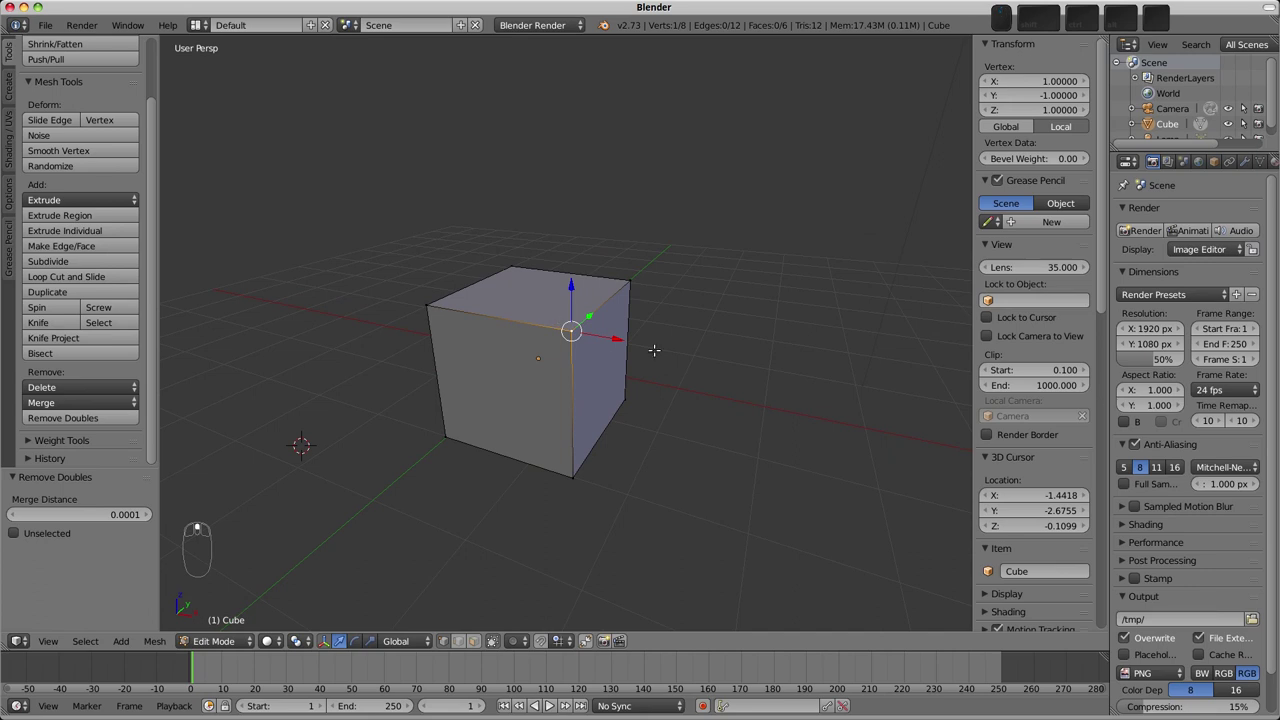
Step: Delete the selected top corner vertex of the cube
key(x)
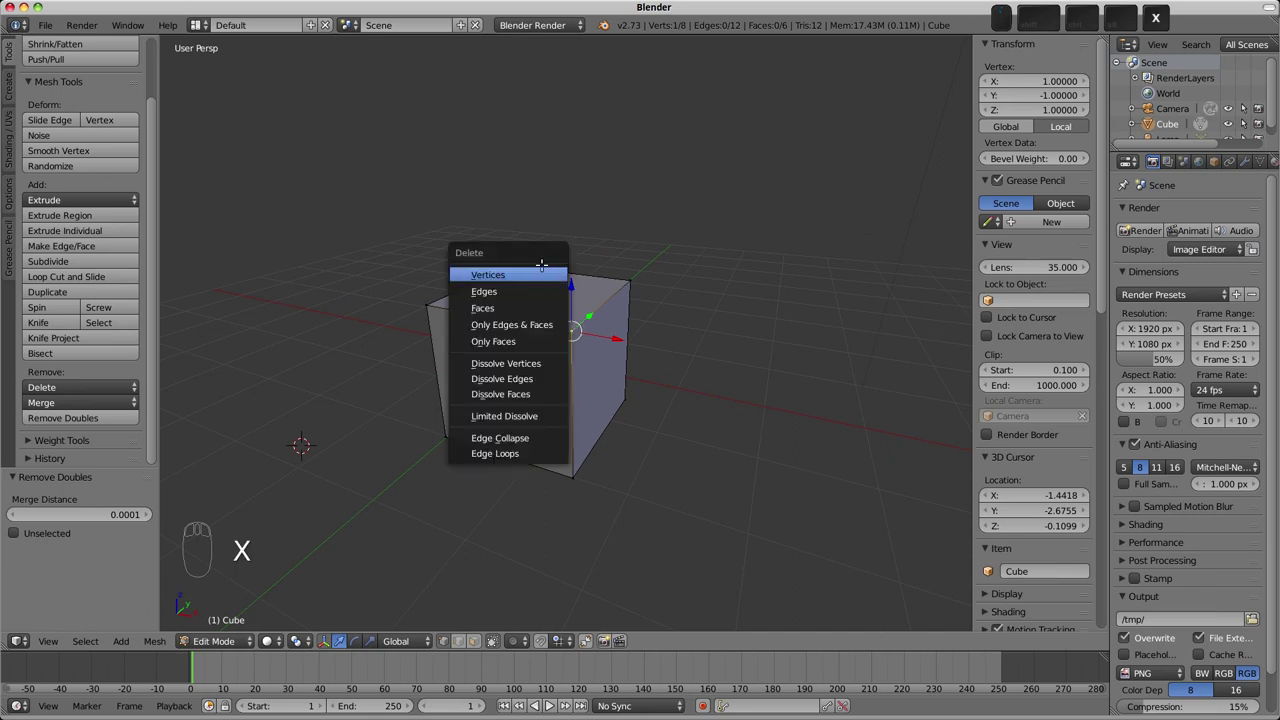
click(537, 275)
scroll(571, 363, down, 2)
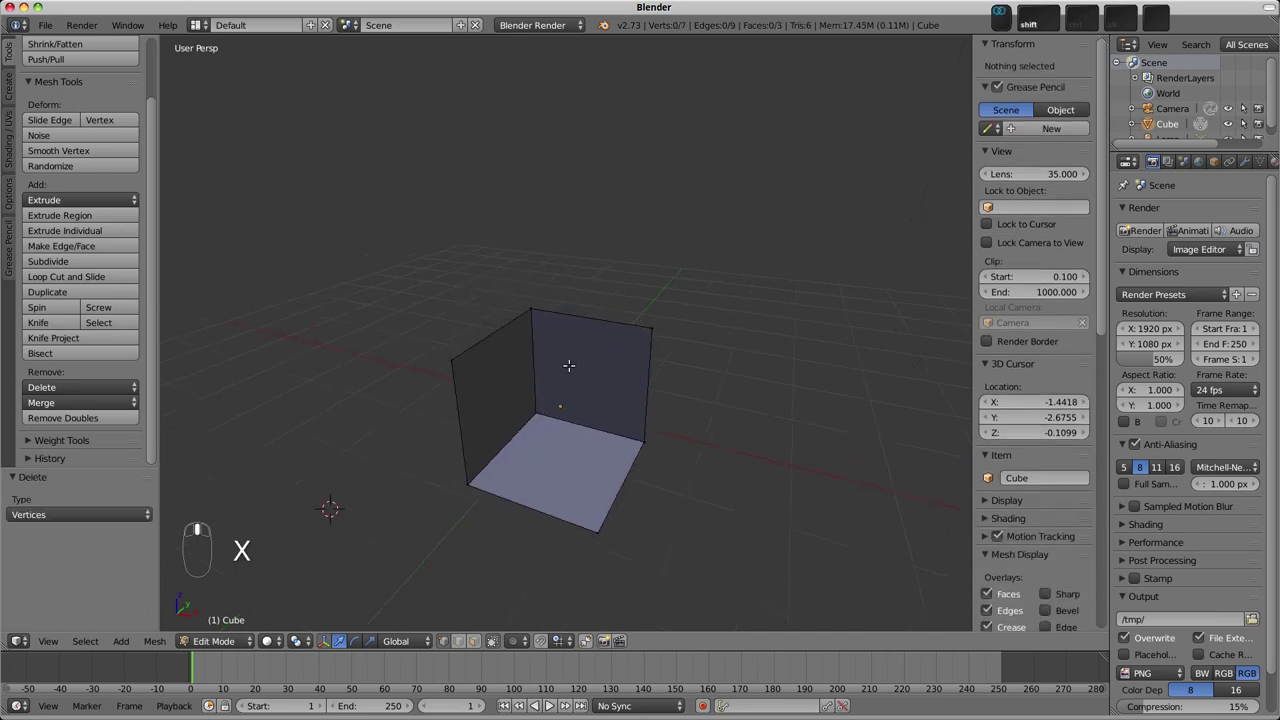
middle_drag(571, 363, 574, 406)
Step: Extrude a chain of three new edges from the left corner vertex
right_click(453, 386)
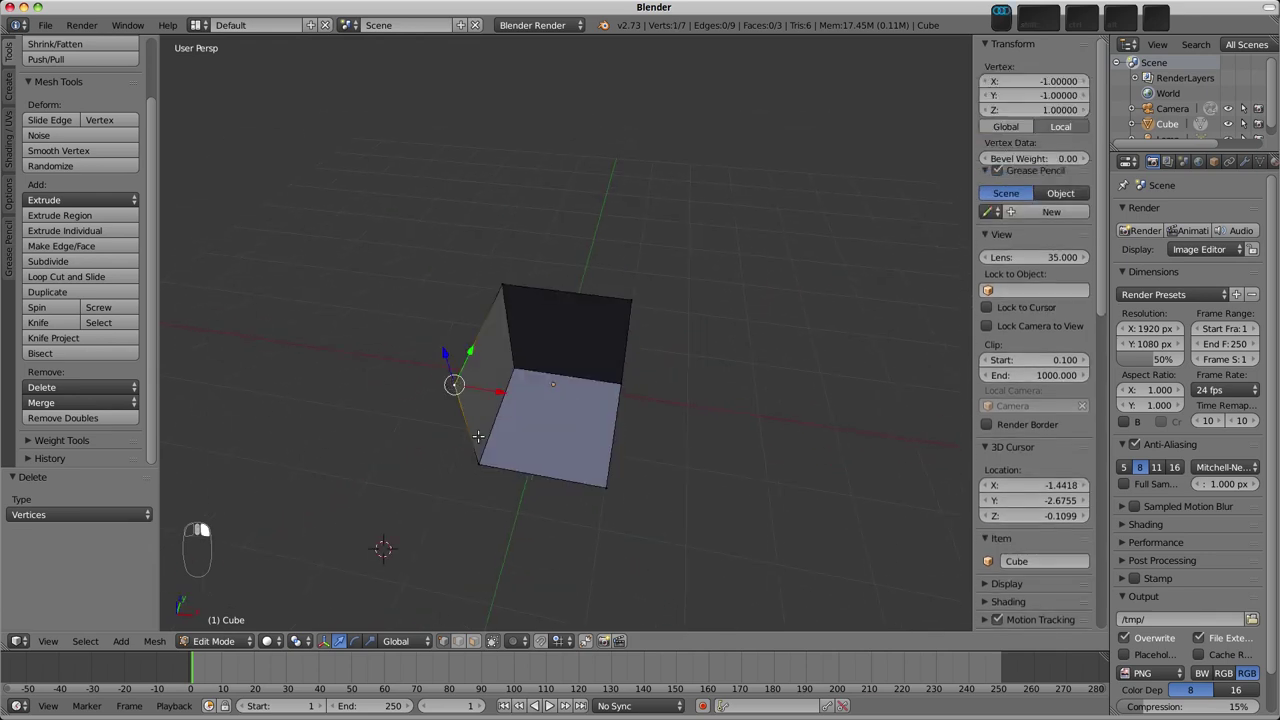
key(e)
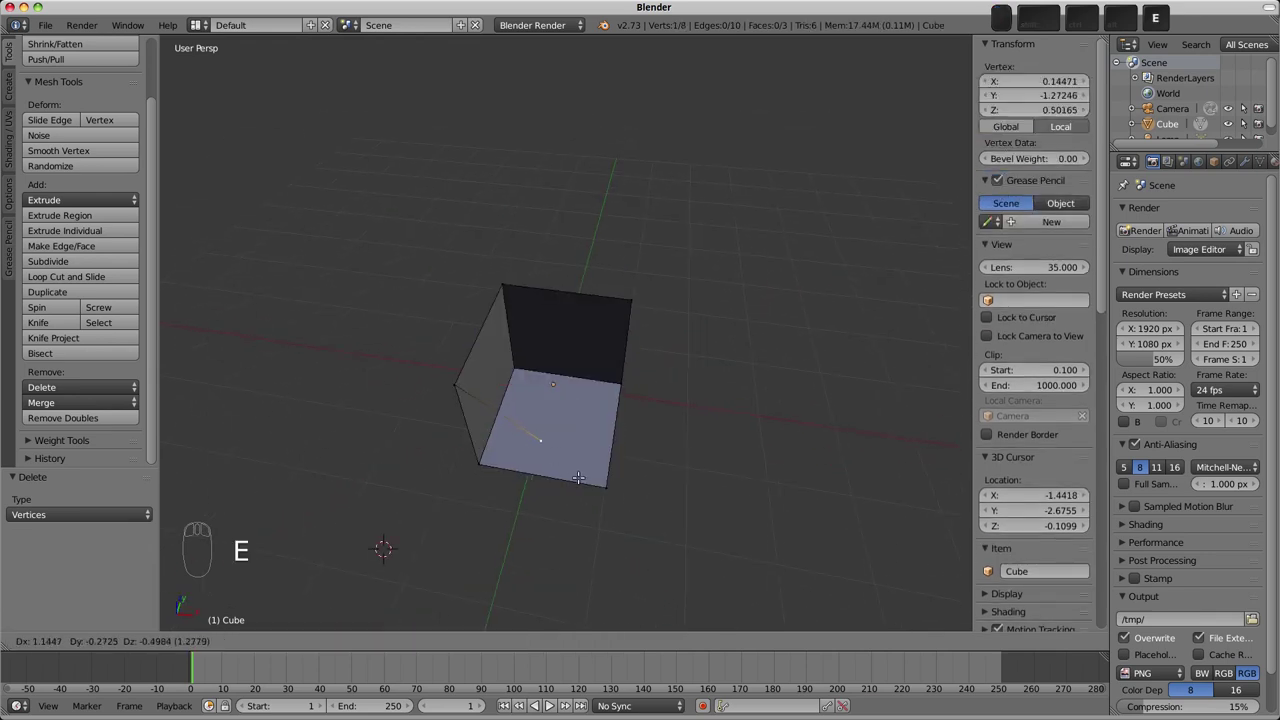
click(598, 488)
key(e)
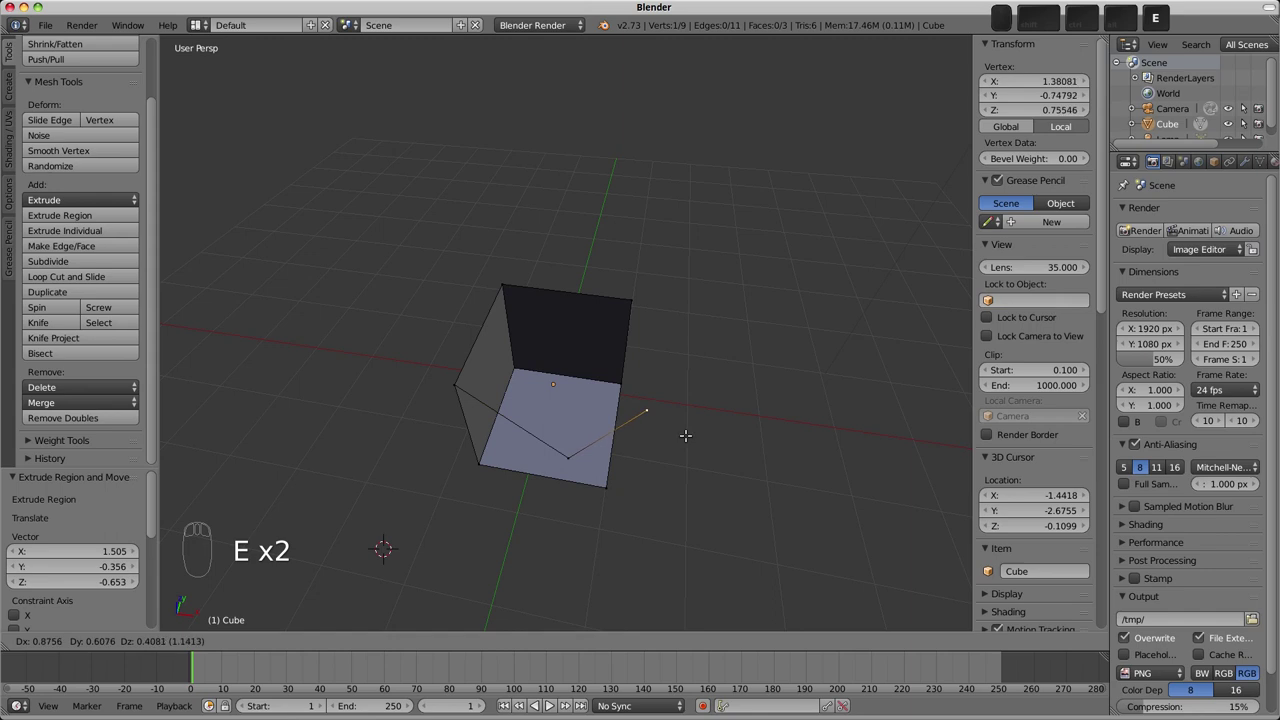
click(690, 416)
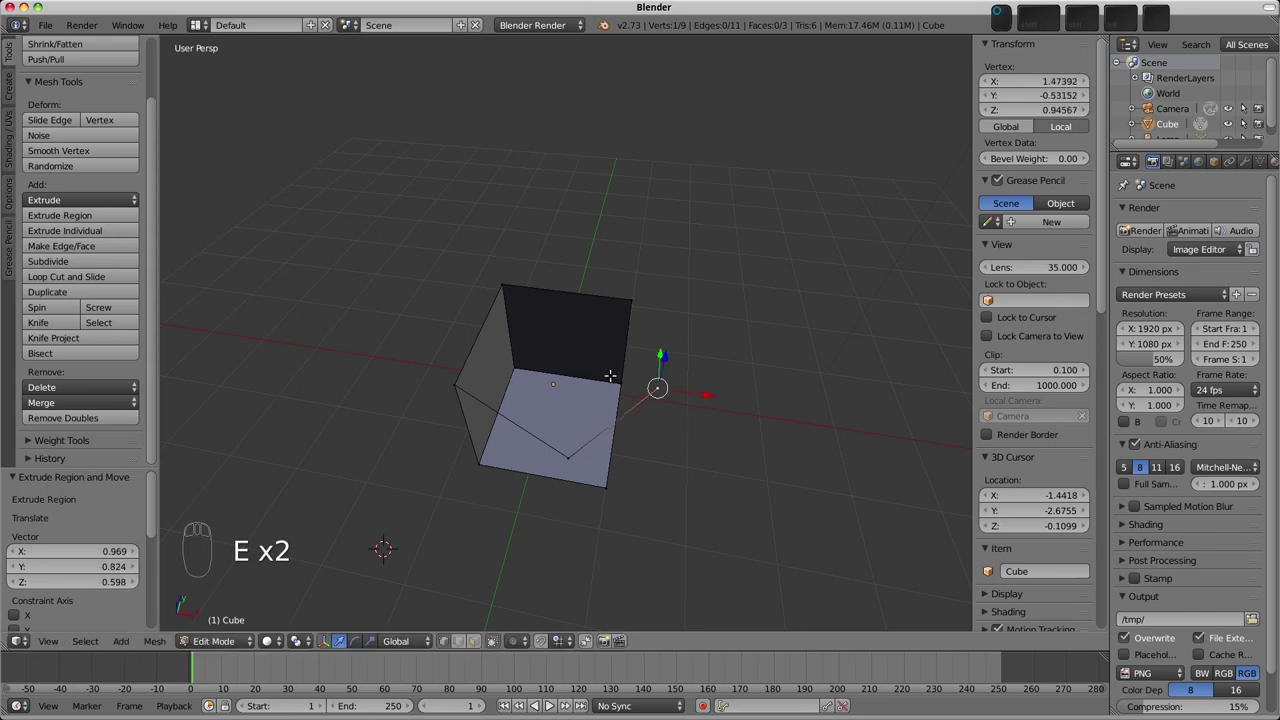
key(e)
click(555, 350)
Step: Select the left corner vertex together with the new bottom and right vertices
shift+right_click(465, 382)
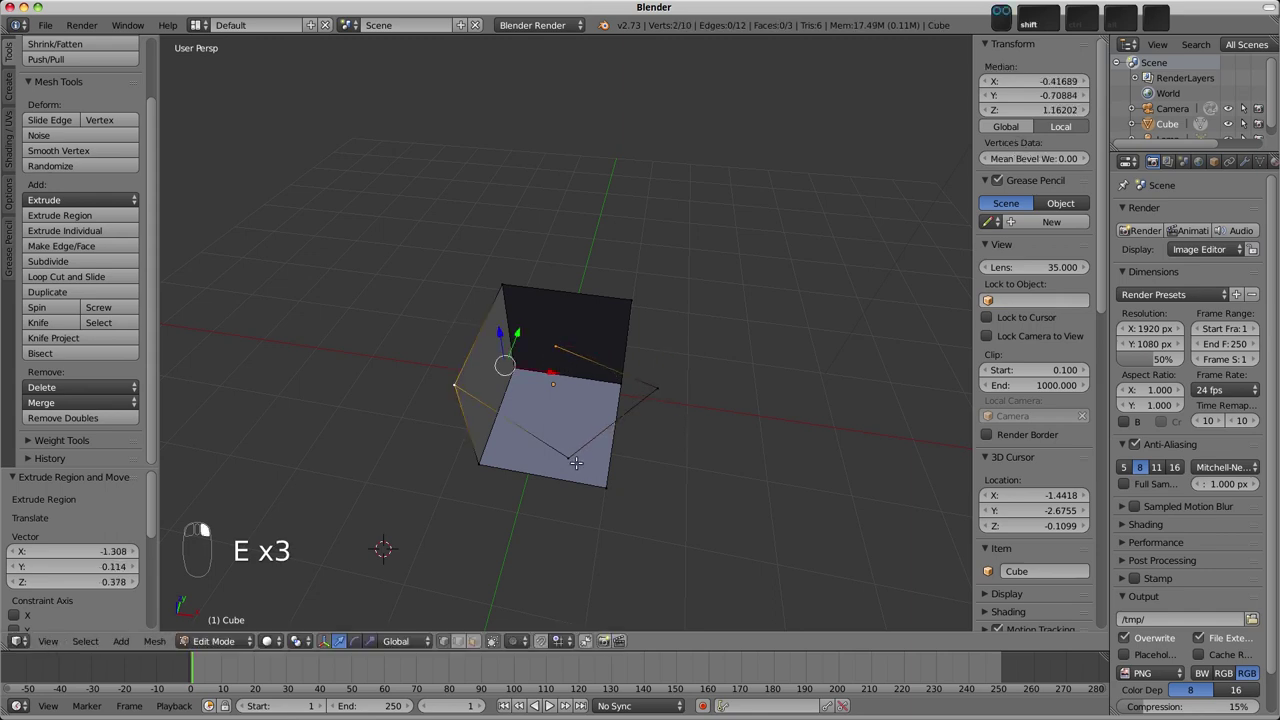
shift+right_click(576, 462)
shift+right_click(650, 392)
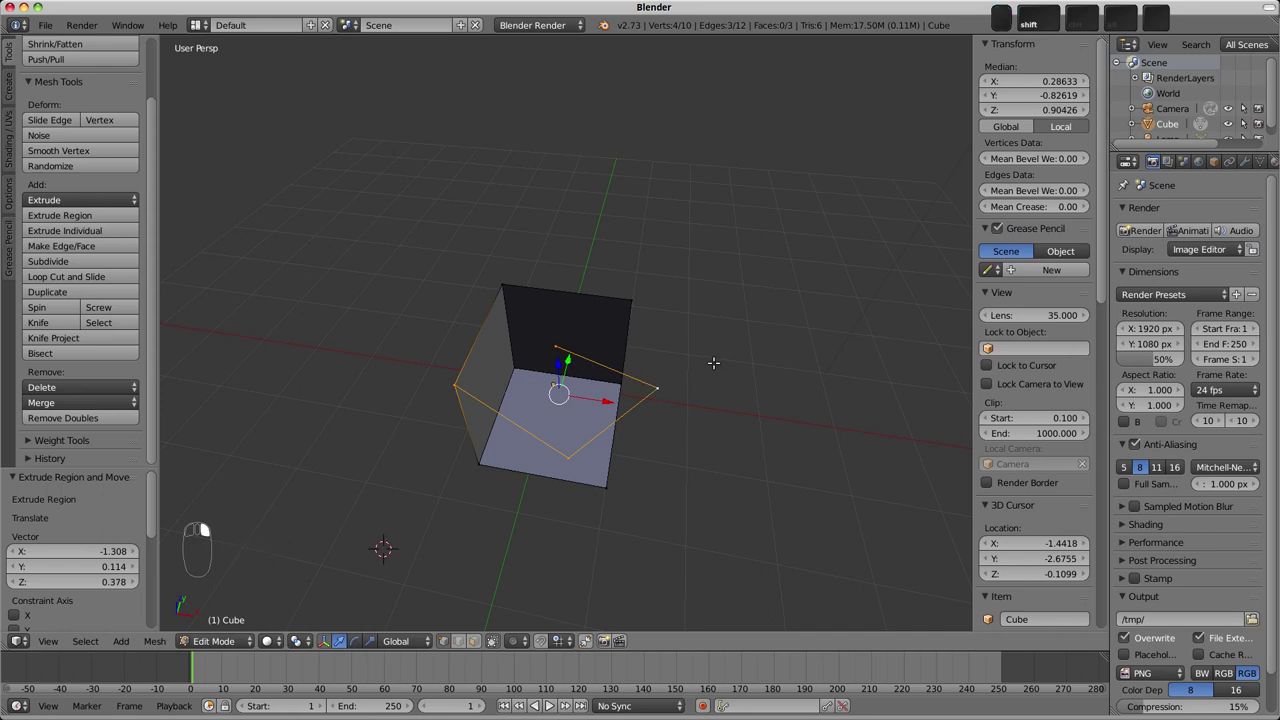
Step: Fill a face across the extruded edges and another over the open top corner
key(f)
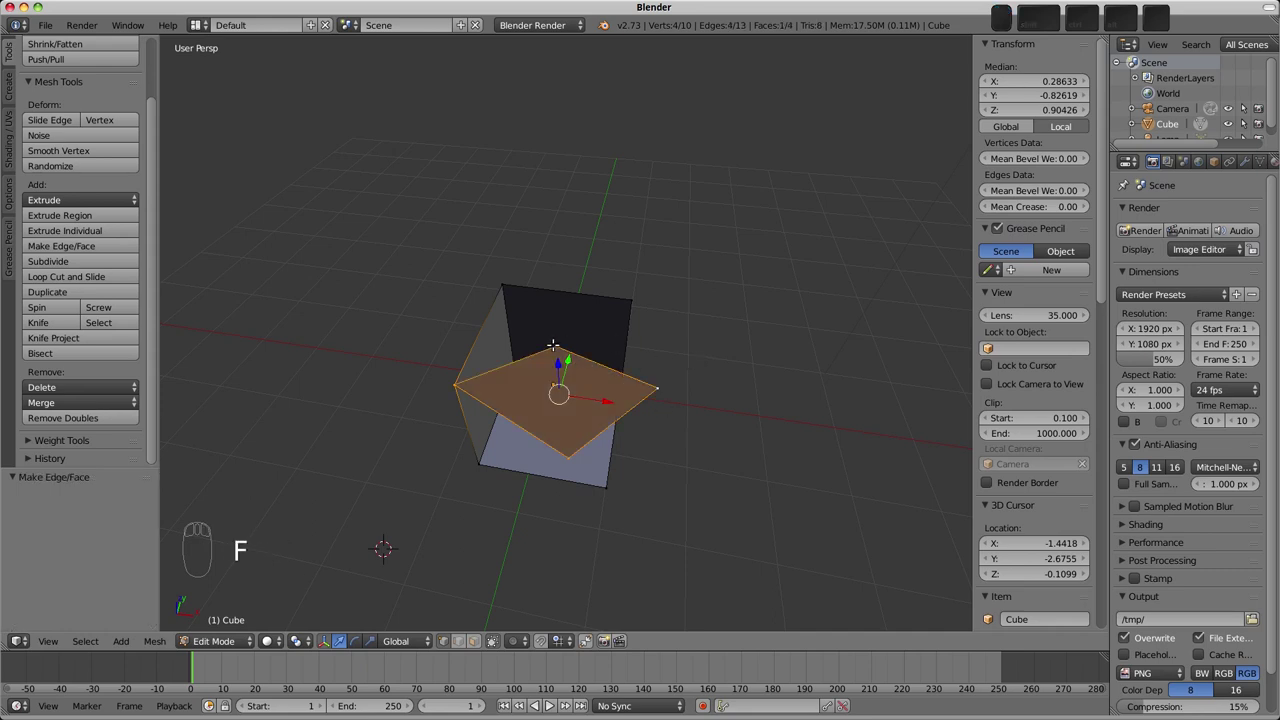
right_click(555, 347)
shift+right_click(631, 300)
shift+right_click(494, 281)
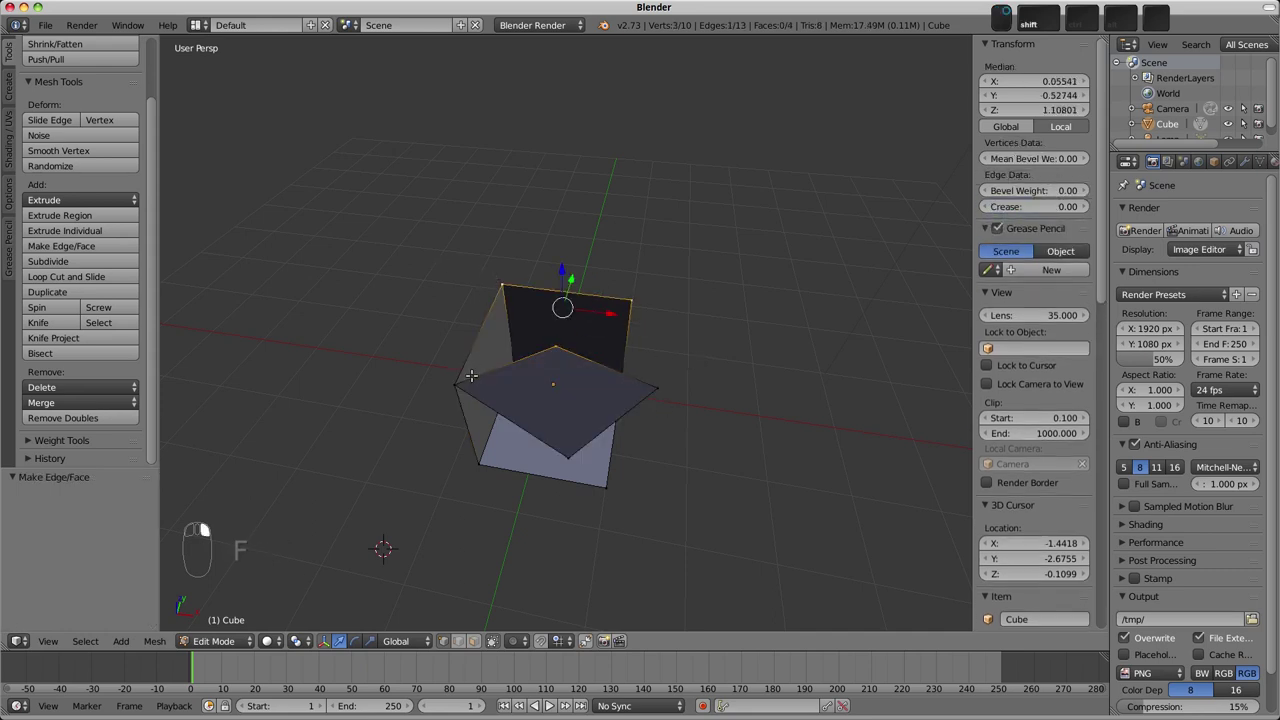
shift+right_click(458, 376)
key(f)
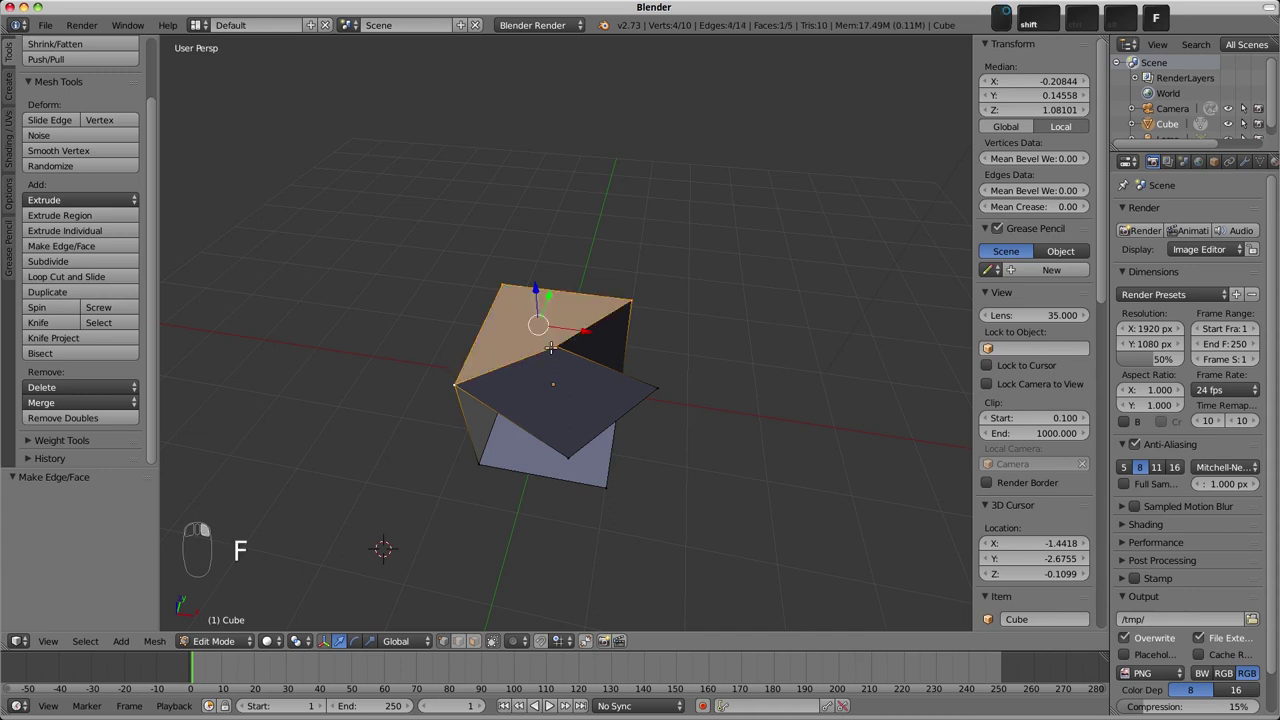
Step: Lower the top vertex slightly
right_click(555, 347)
key(g)
click(566, 380)
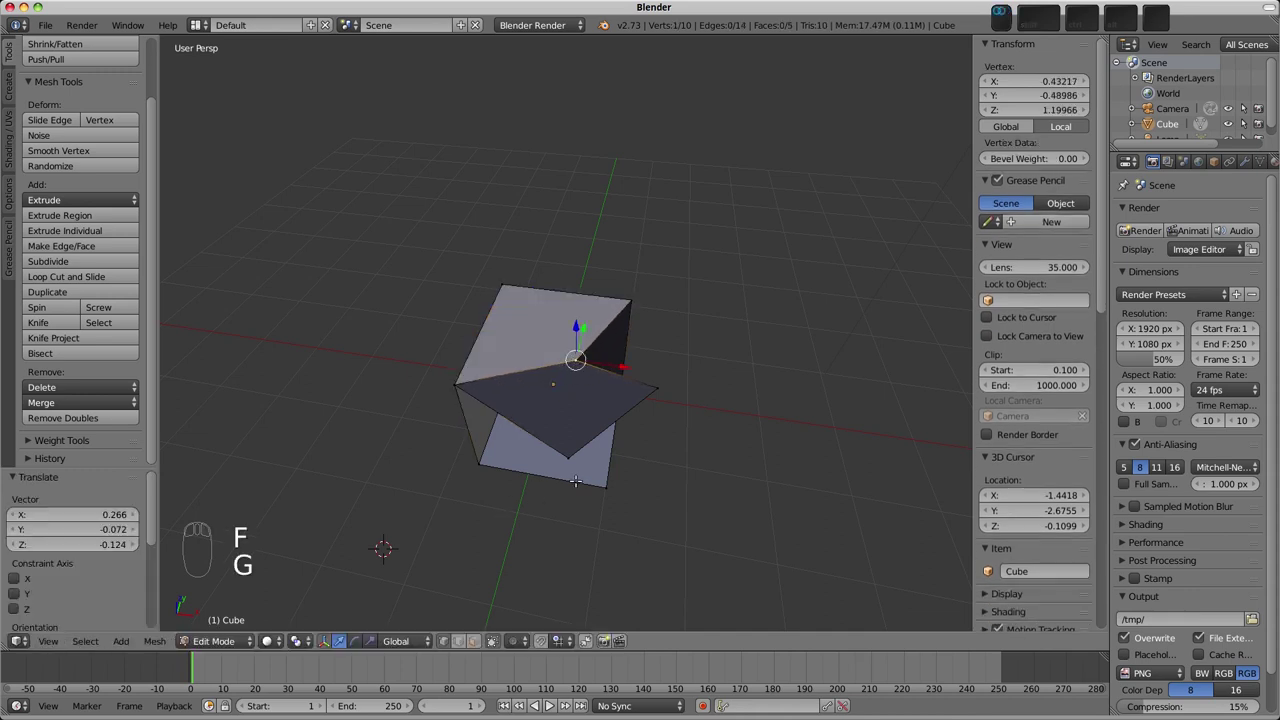
middle_drag(566, 380, 620, 413)
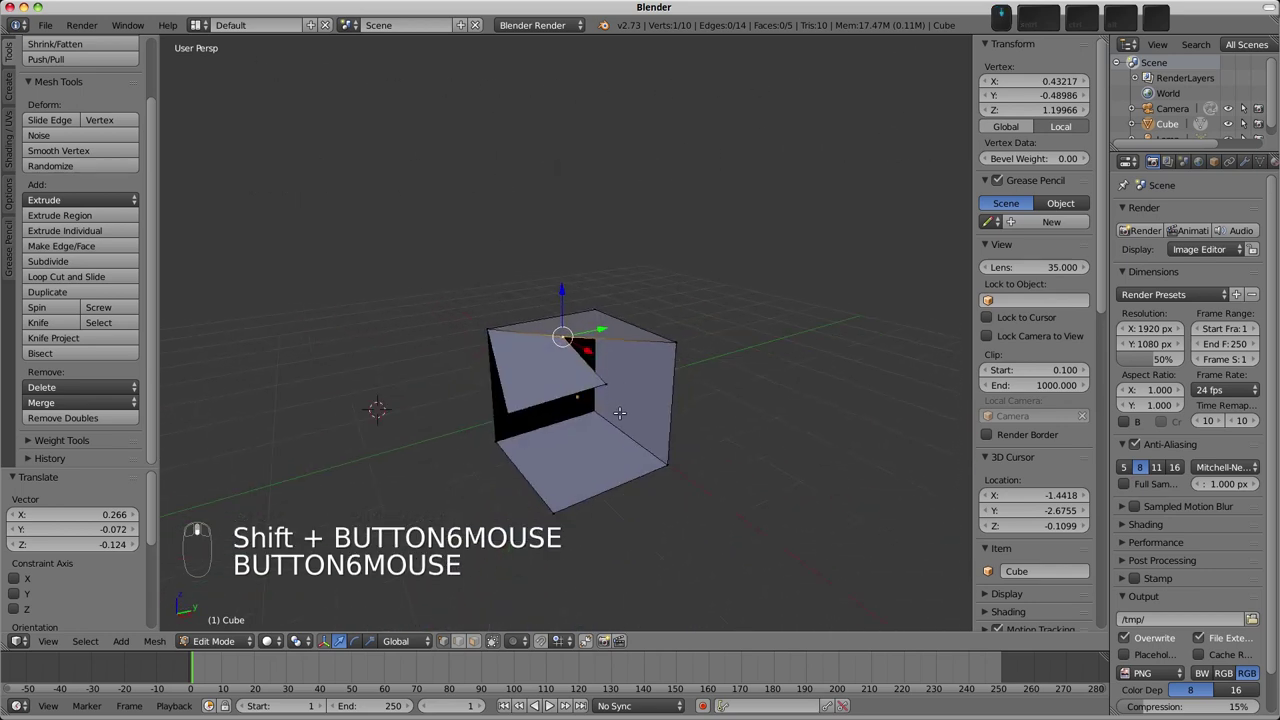
scroll(95, 232, up, 4)
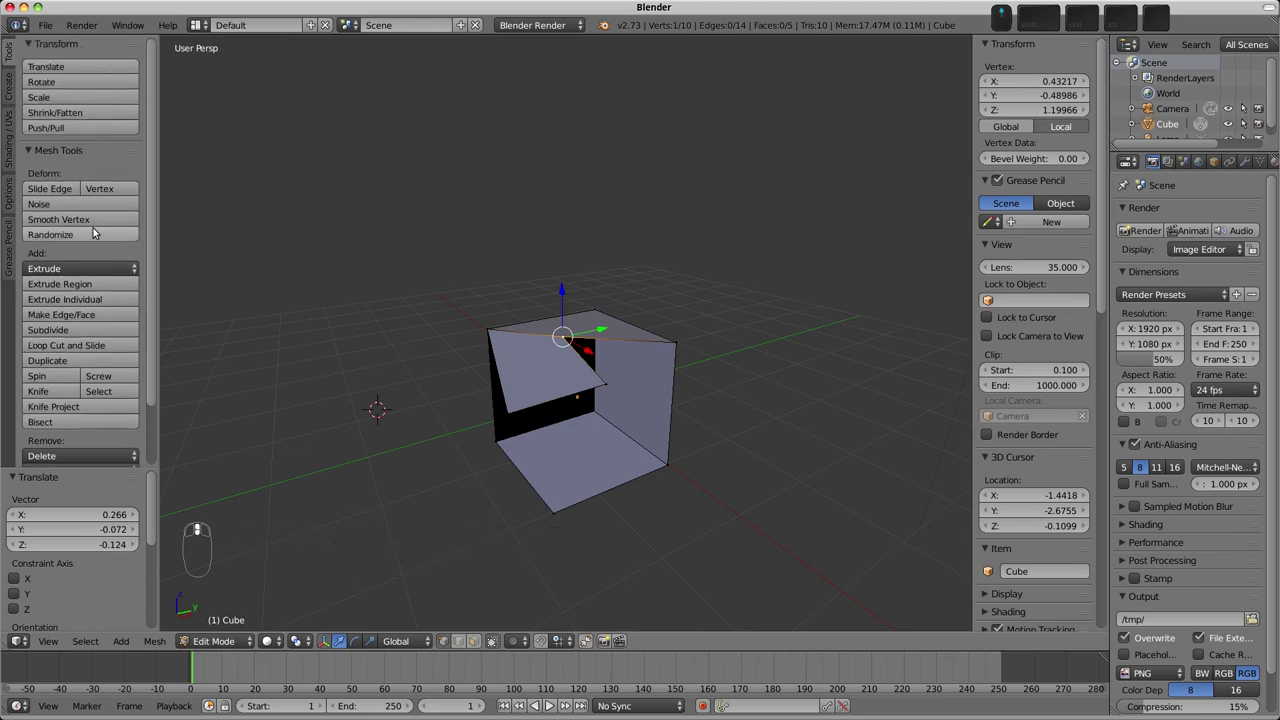
scroll(95, 232, down, 4)
scroll(95, 232, up, 3)
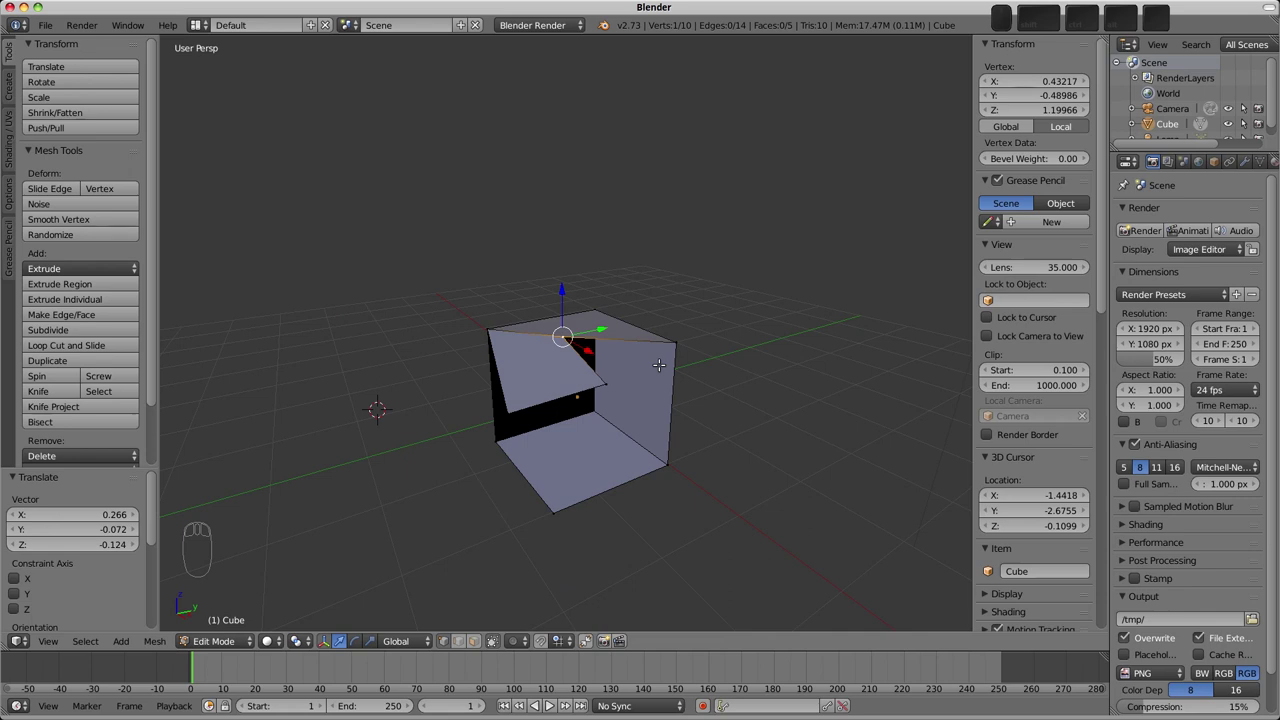
middle_drag(577, 407, 742, 396)
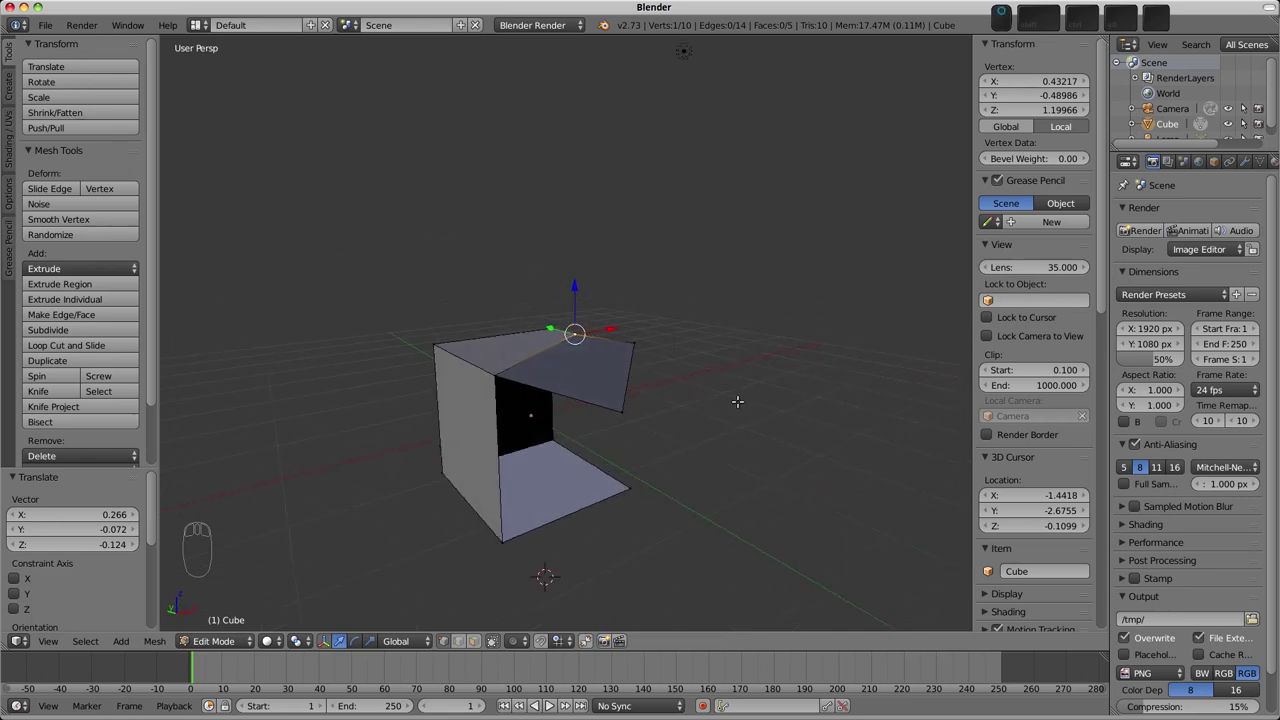